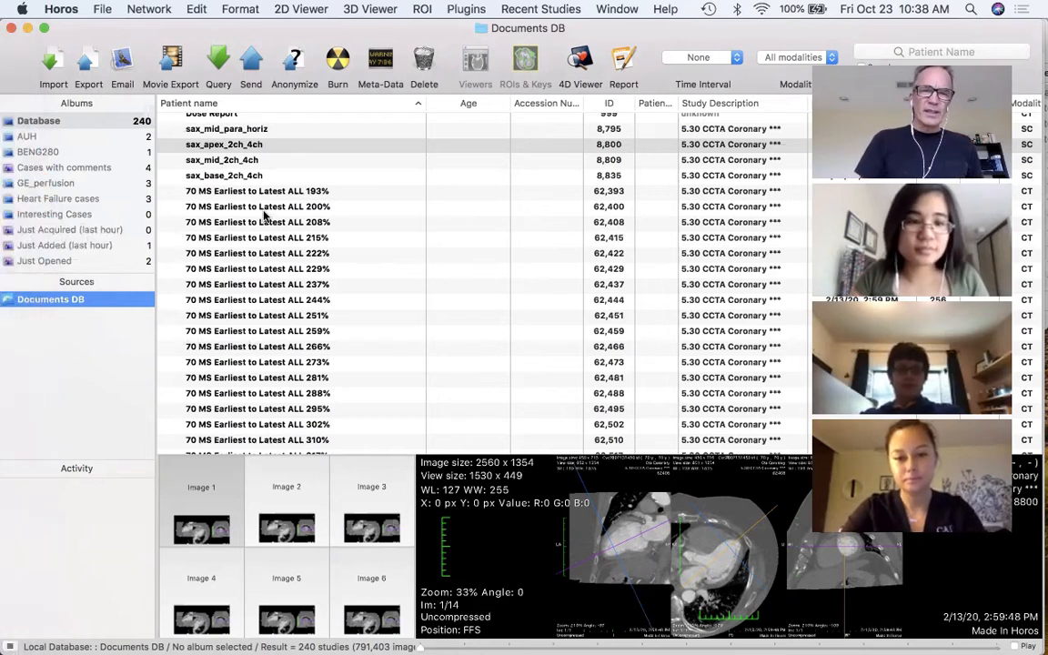
- Collapse the expanded Cw_A01 study in the database's patient list
{"action": "scroll", "coordinate": [224, 231], "scroll_direction": "up", "scroll_amount": 5}
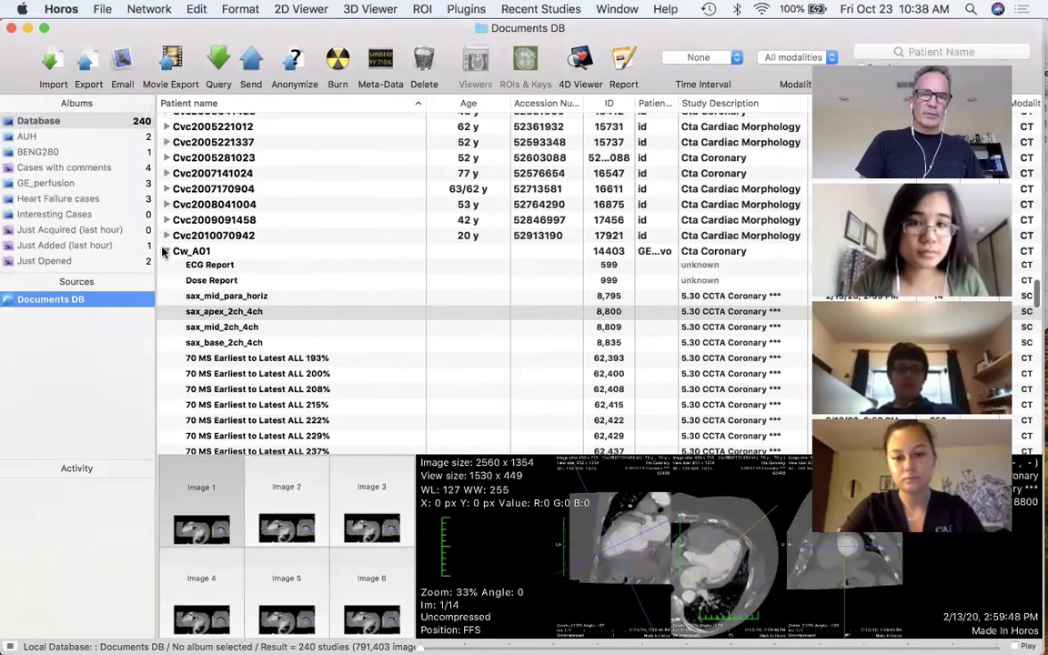
{"action": "left_click", "coordinate": [167, 250]}
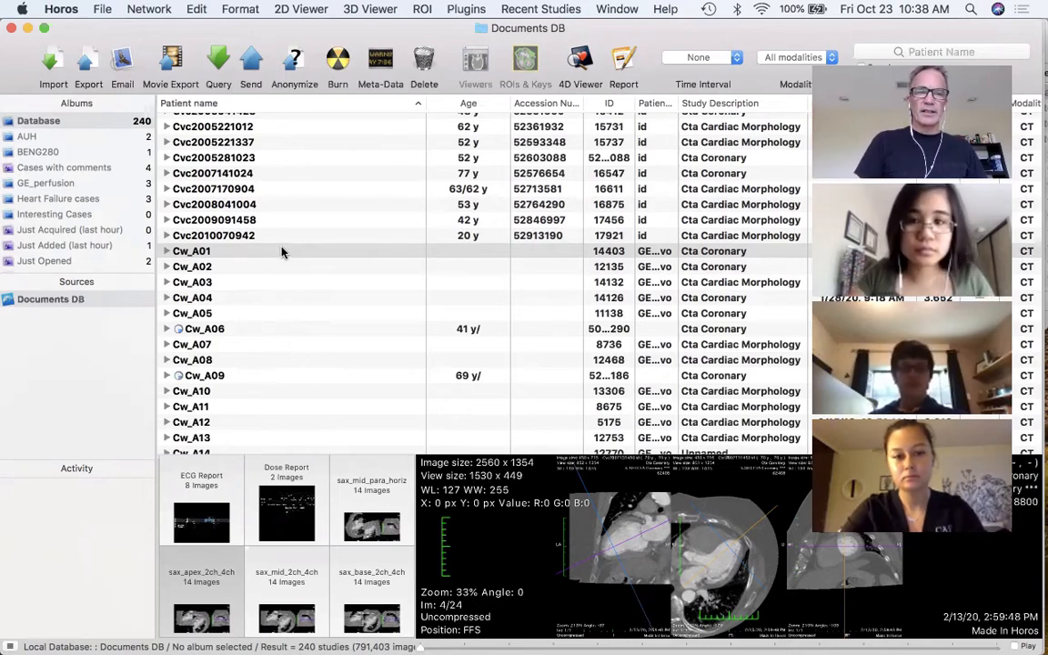
- Start a file import, search this Mac for "A01_" and open the A01_2frames folder
{"action": "left_click", "coordinate": [51, 58]}
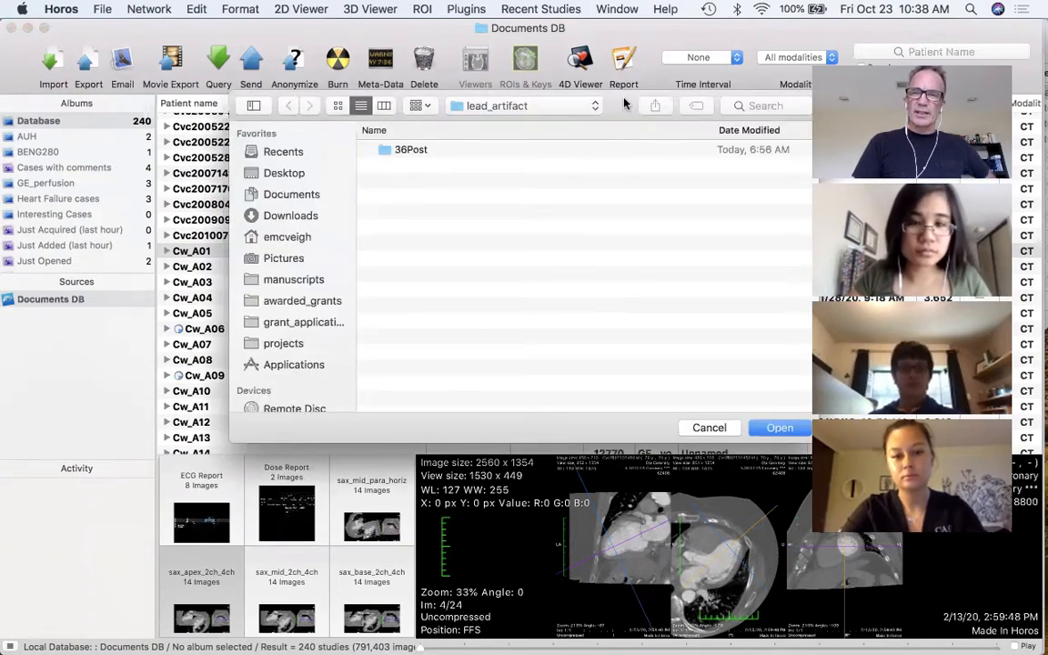
{"action": "left_click", "coordinate": [663, 108]}
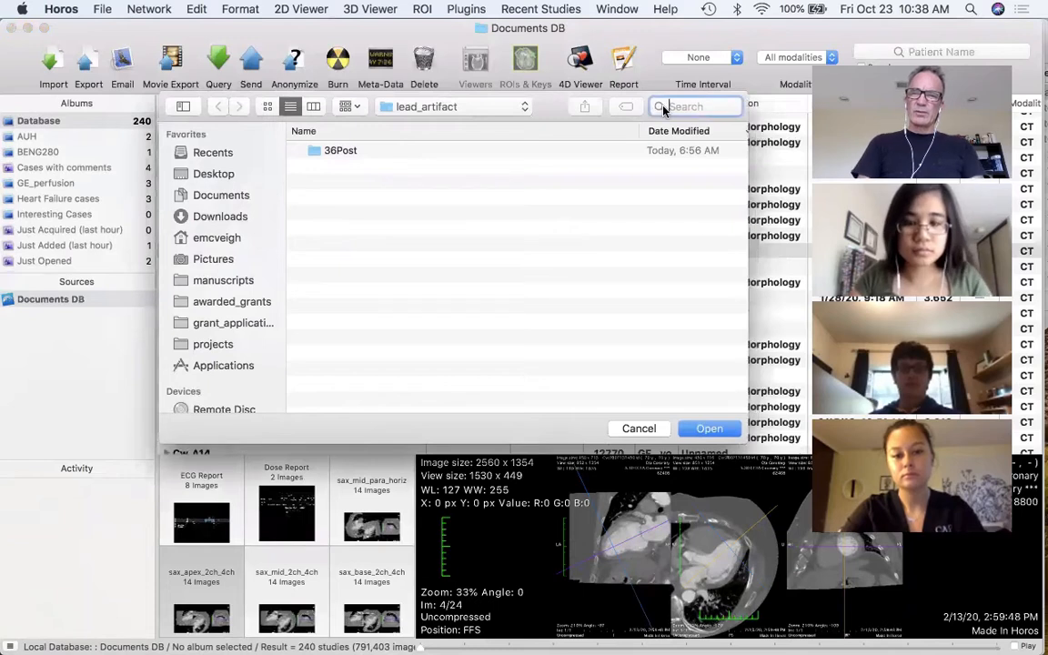
{"action": "type", "text": "A01_"}
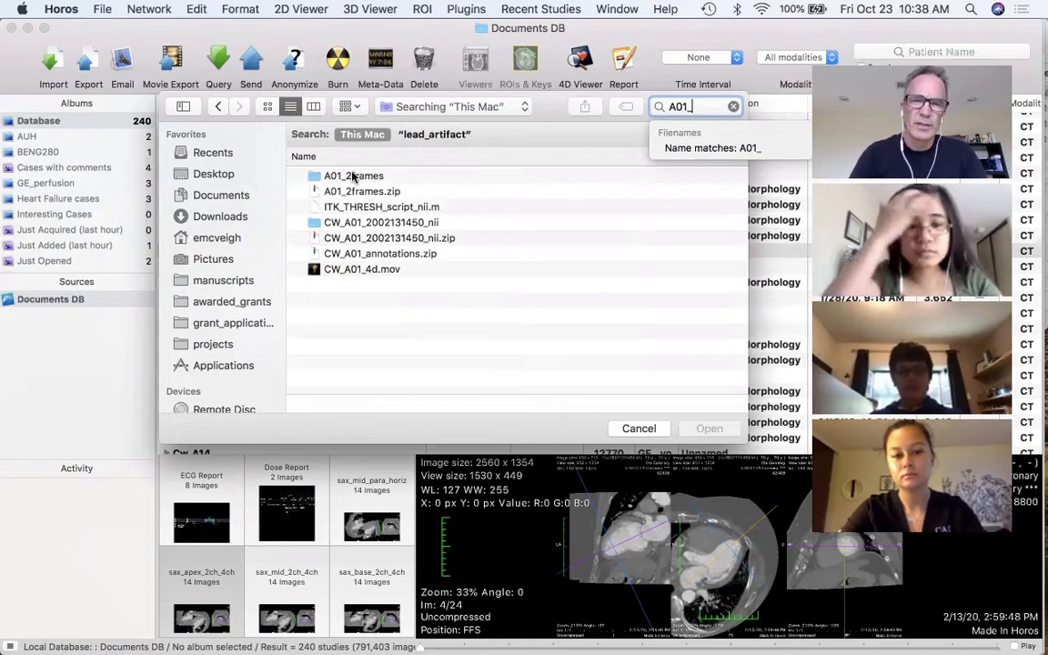
{"action": "left_click", "coordinate": [354, 178]}
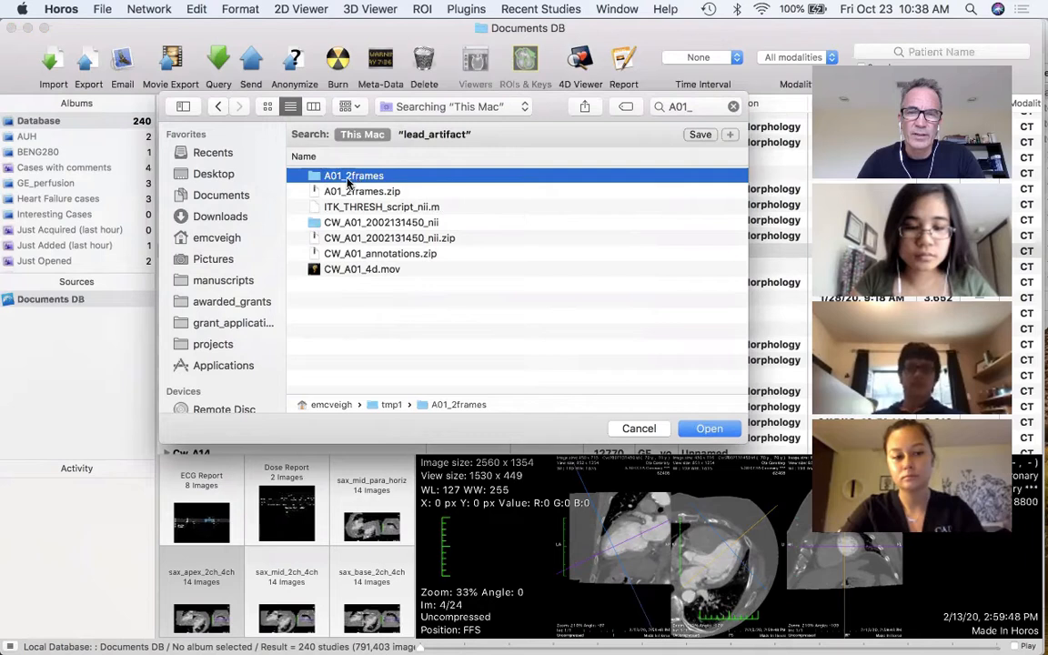
{"action": "double_click", "coordinate": [313, 179]}
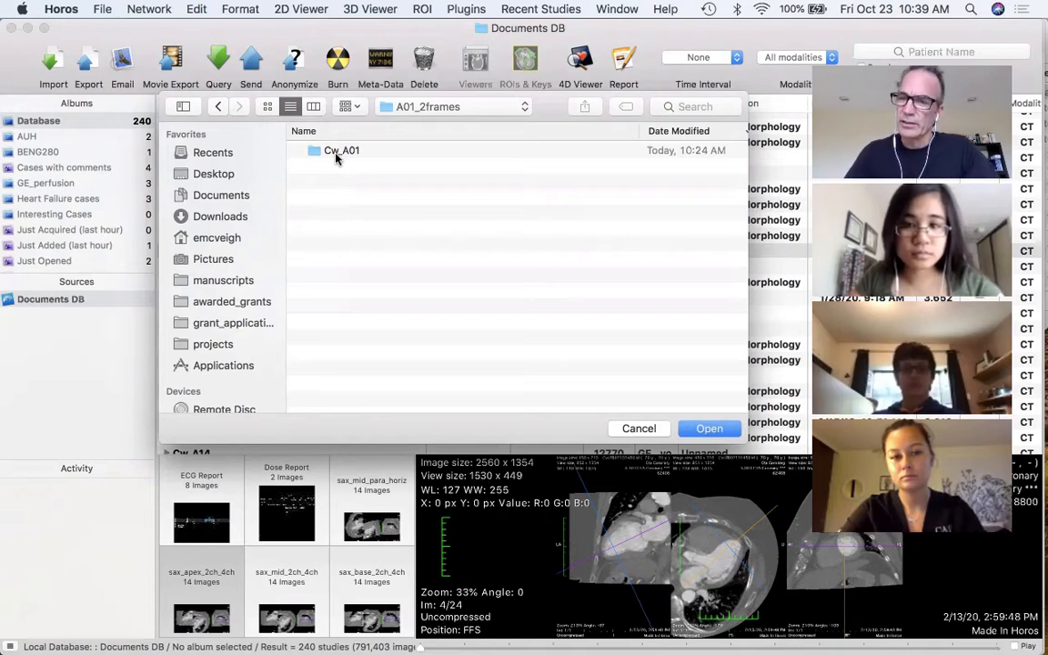
- Browse through Cw_A01 and Cta_Coronary - 14403 into 70_MS_Earliest_to_Latest_ALL_237_62437 and examine its files' names, sizes and kinds
{"action": "double_click", "coordinate": [337, 150]}
{"action": "double_click", "coordinate": [337, 150]}
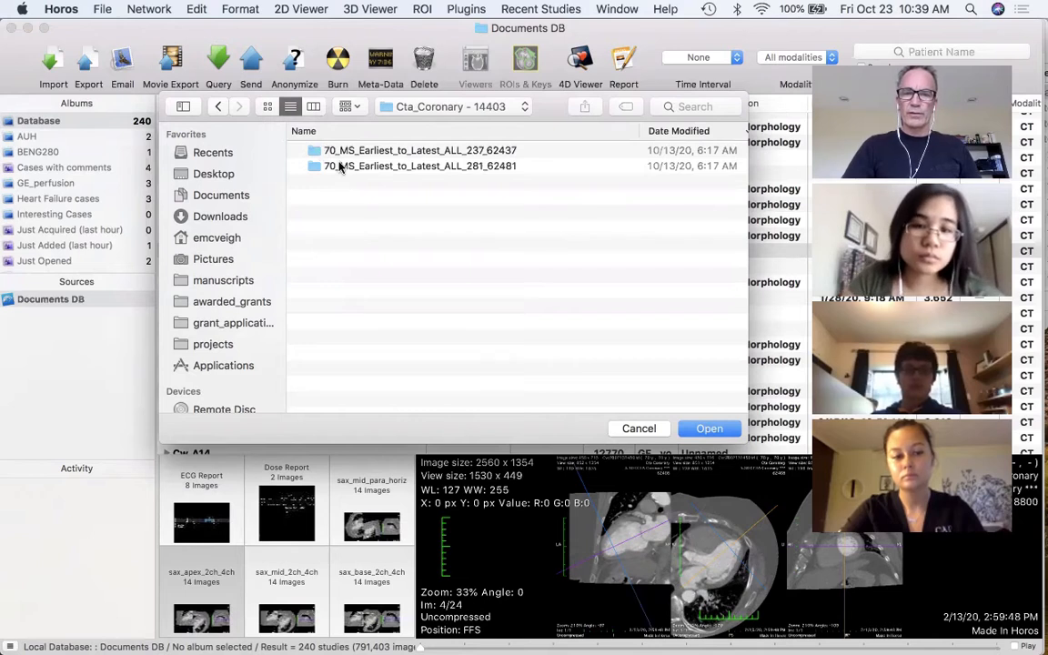
{"action": "double_click", "coordinate": [335, 151]}
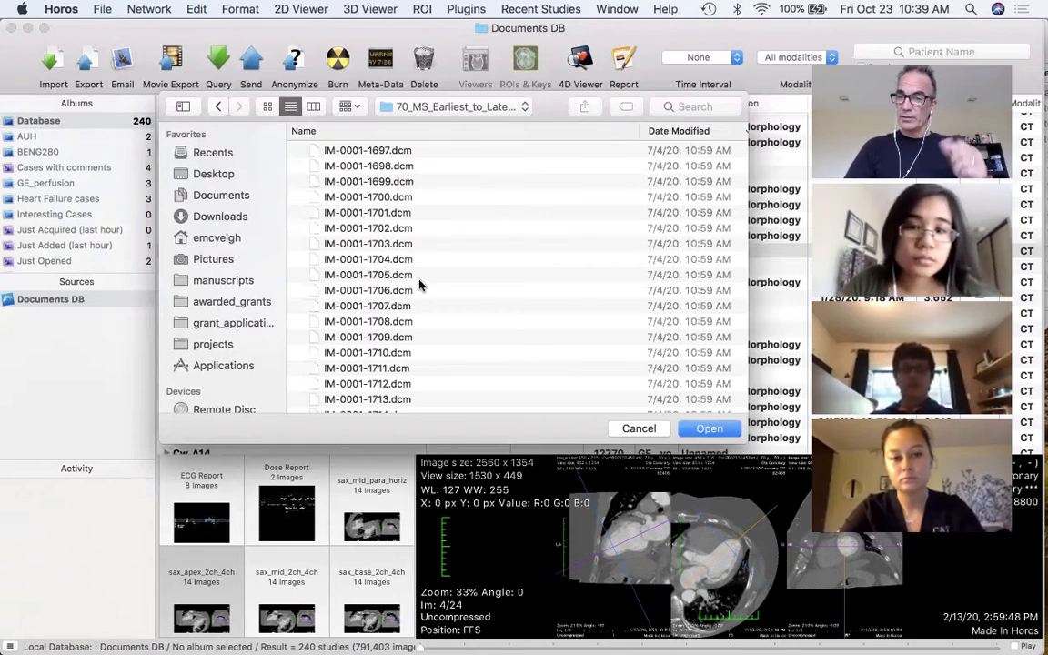
{"action": "scroll", "coordinate": [419, 285], "scroll_direction": "right", "scroll_amount": 5}
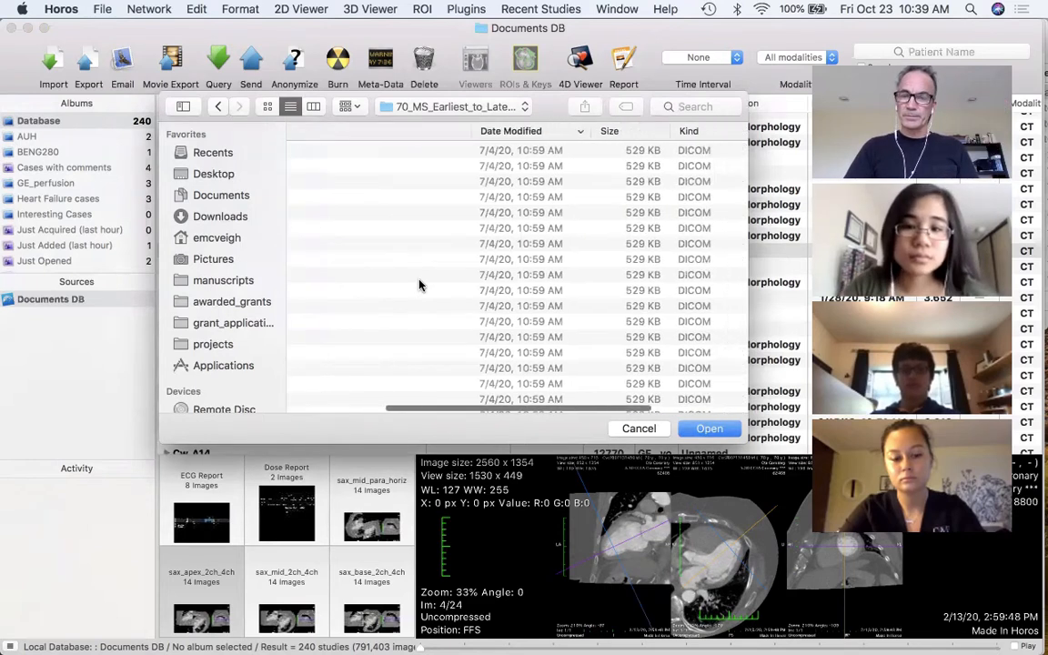
{"action": "scroll", "coordinate": [418, 285], "scroll_direction": "right", "scroll_amount": 2}
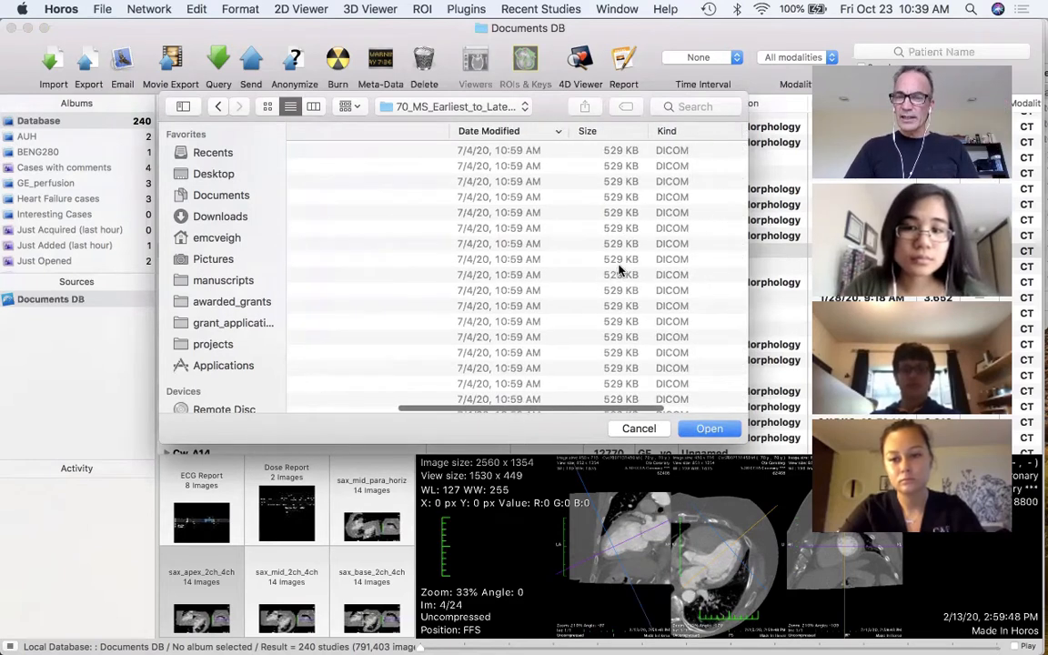
{"action": "scroll", "coordinate": [605, 277], "scroll_direction": "left", "scroll_amount": 6}
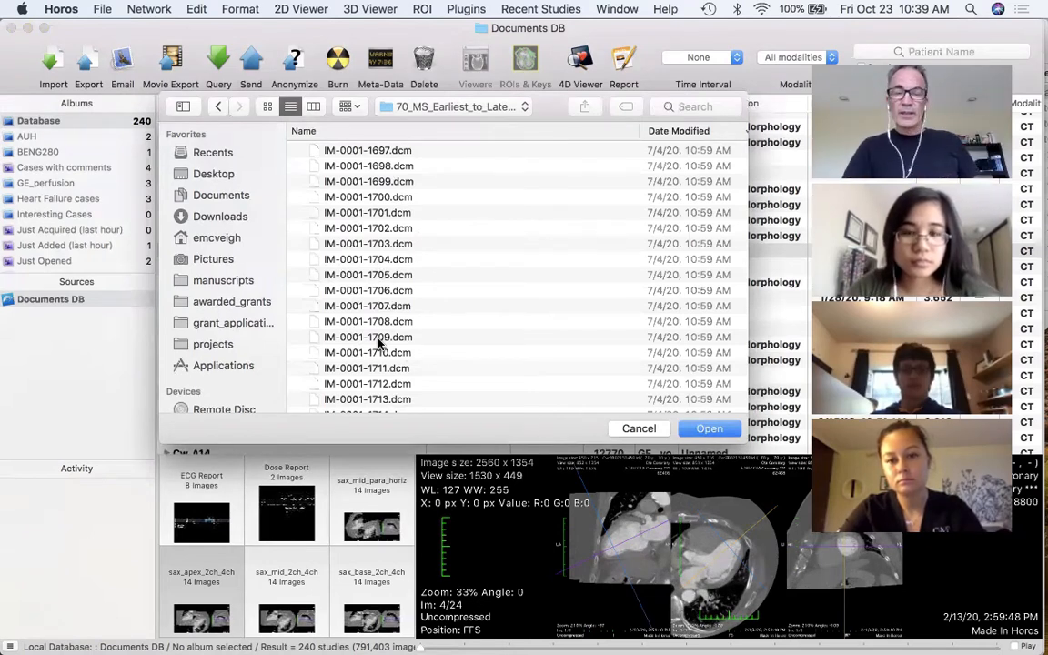
- Import the Cta_Coronary - 14403 folder inside Cw_A01, copying only links to its files into the database
{"action": "left_click", "coordinate": [218, 106]}
{"action": "left_click", "coordinate": [219, 106]}
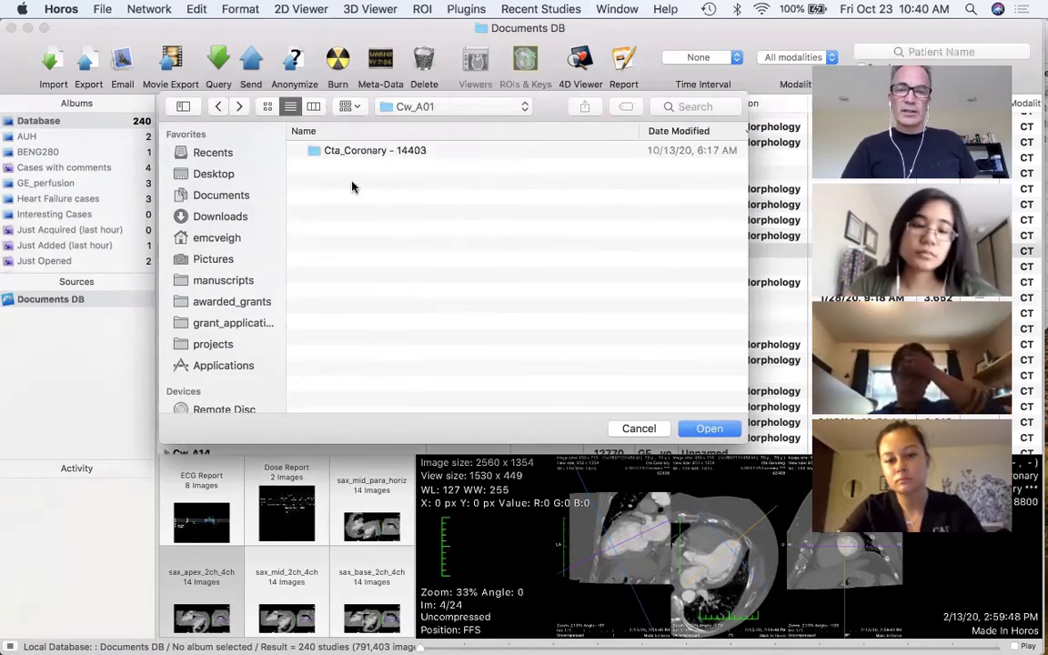
{"action": "left_click", "coordinate": [346, 150]}
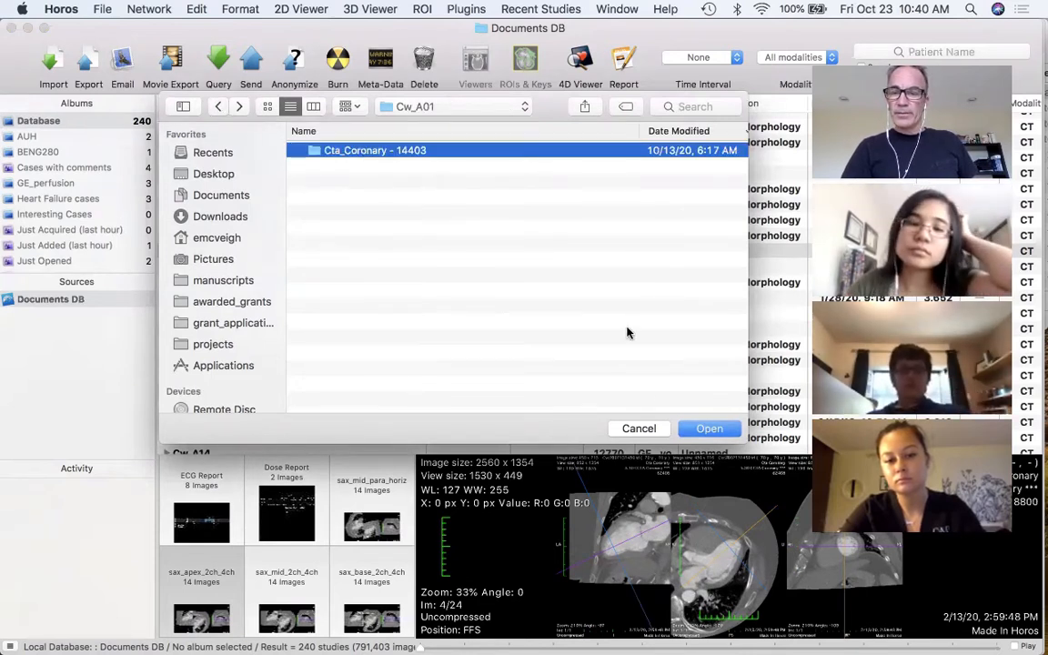
{"action": "left_click", "coordinate": [707, 428]}
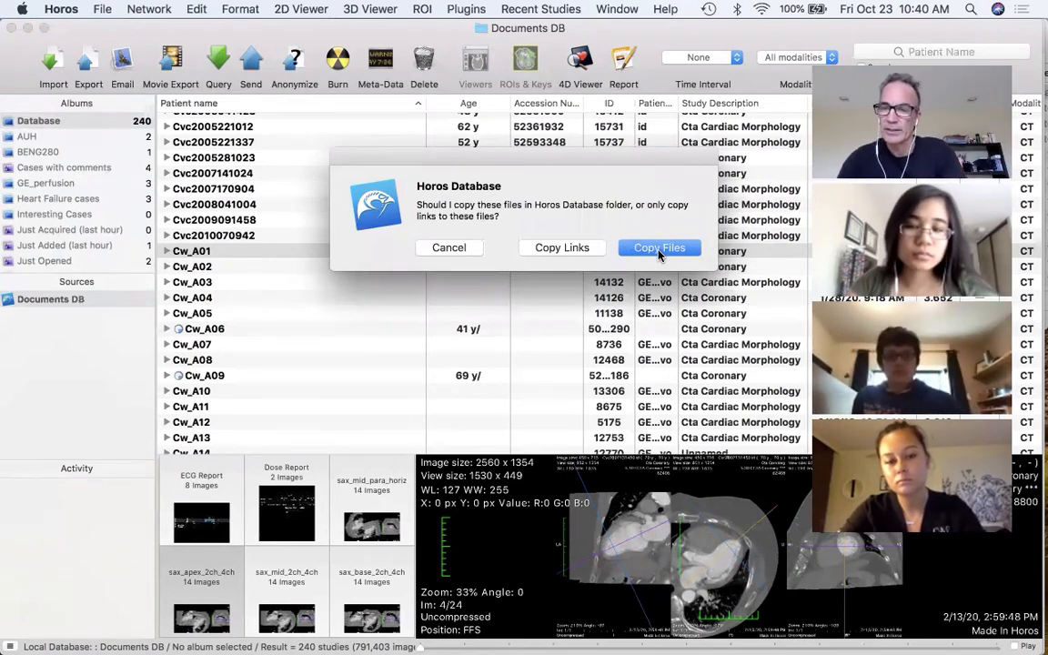
{"action": "left_click", "coordinate": [563, 249]}
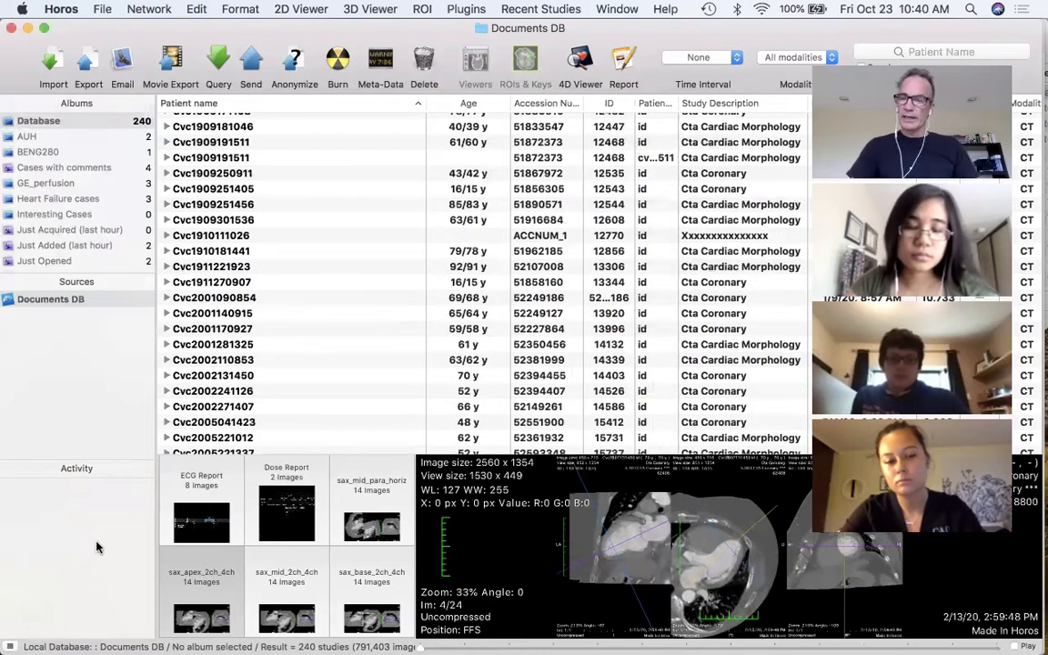
- Collapse the expanded Ct Non-Cardiac Finding study near the start of the patient list
{"action": "scroll", "coordinate": [335, 221], "scroll_direction": "up", "scroll_amount": 15}
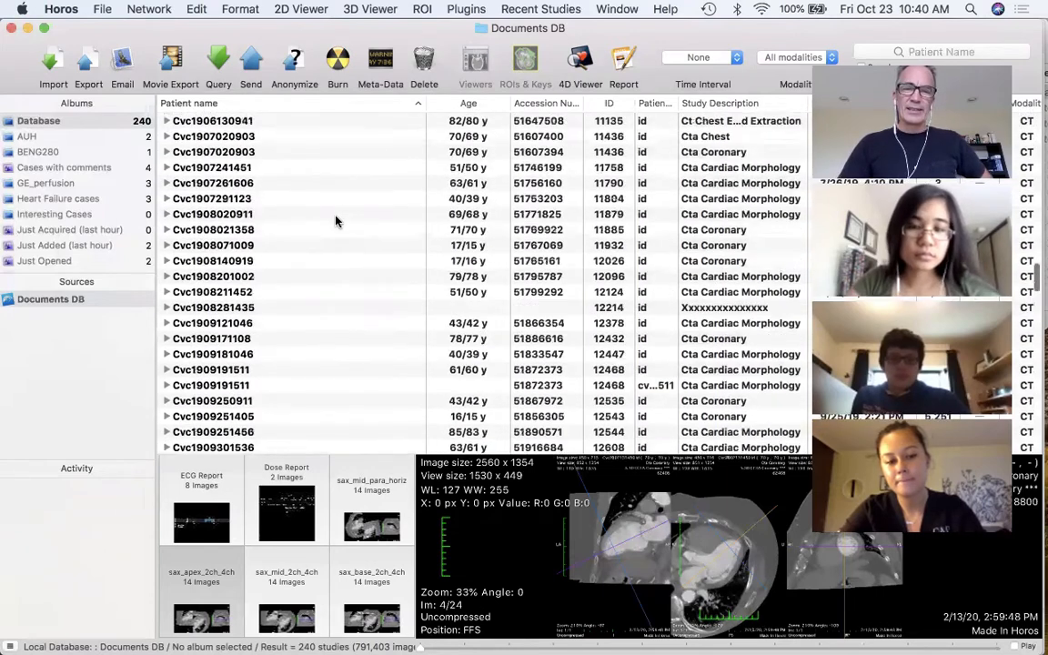
{"action": "scroll", "coordinate": [335, 221], "scroll_direction": "up", "scroll_amount": 8}
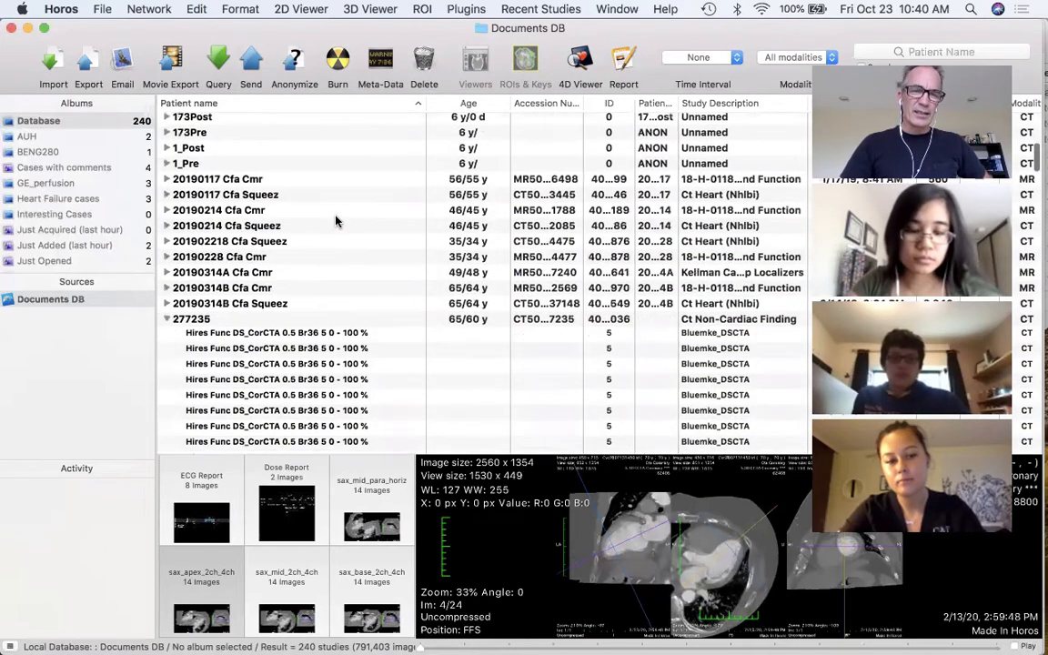
{"action": "left_click", "coordinate": [165, 320]}
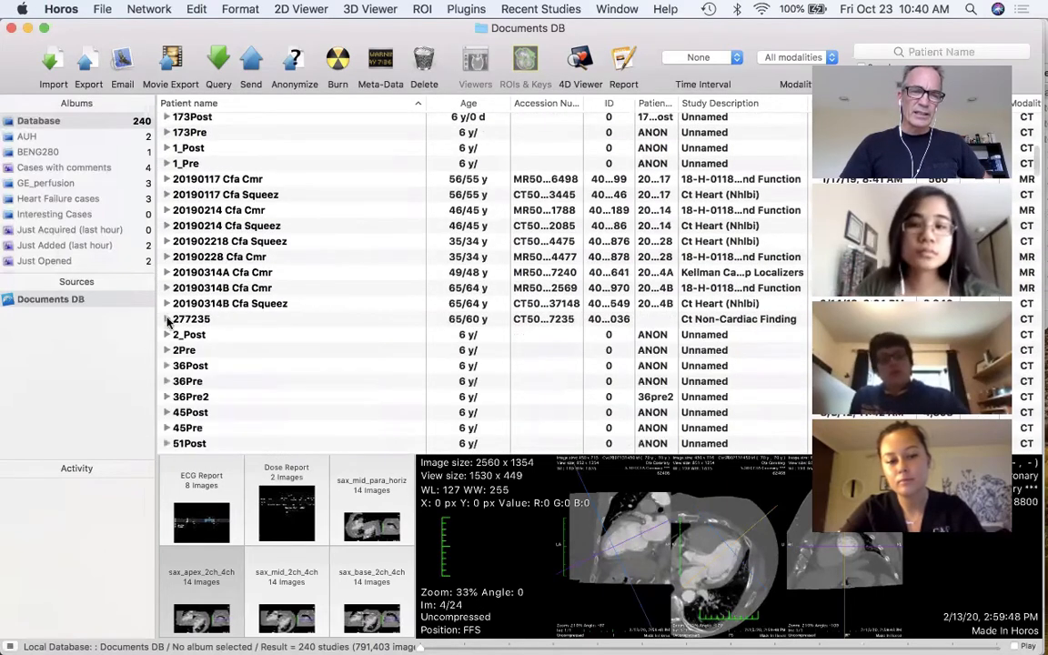
- Find the Cw_A01 study in the patient list and expand it to show its series
{"action": "scroll", "coordinate": [242, 288], "scroll_direction": "up", "scroll_amount": 10}
{"action": "scroll", "coordinate": [216, 206], "scroll_direction": "down", "scroll_amount": 10}
{"action": "scroll", "coordinate": [216, 206], "scroll_direction": "down", "scroll_amount": 15}
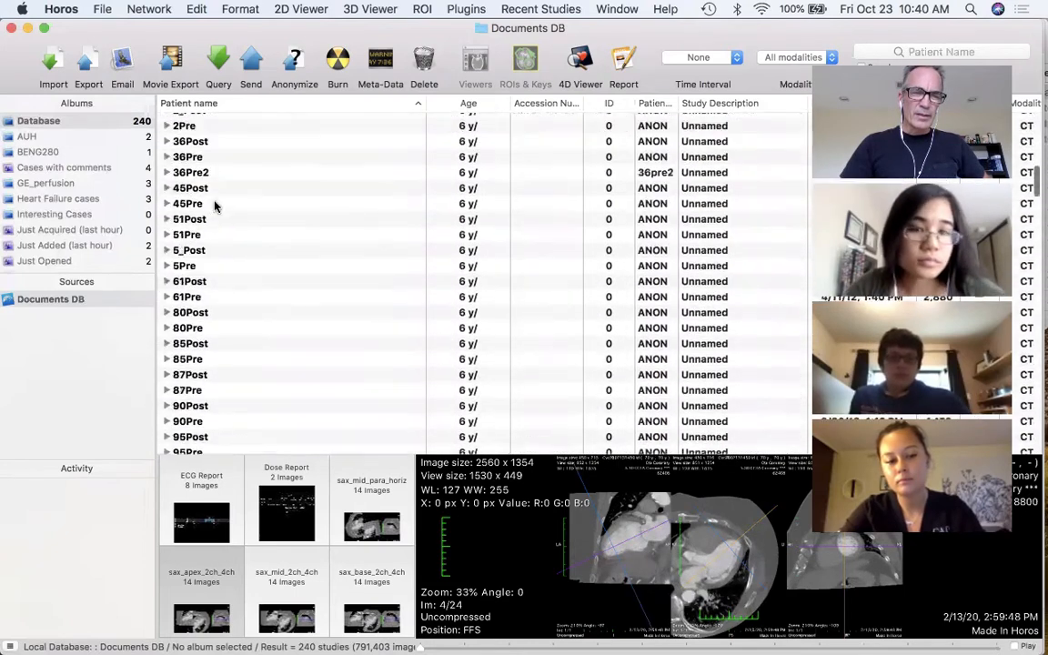
{"action": "scroll", "coordinate": [215, 205], "scroll_direction": "down", "scroll_amount": 15}
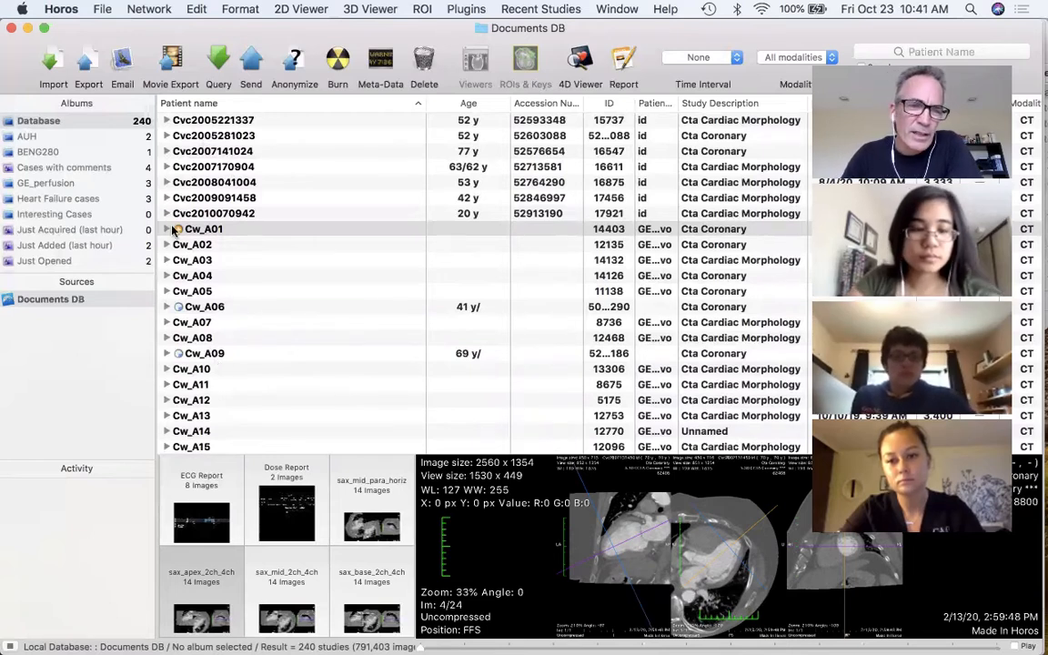
{"action": "left_click", "coordinate": [165, 229]}
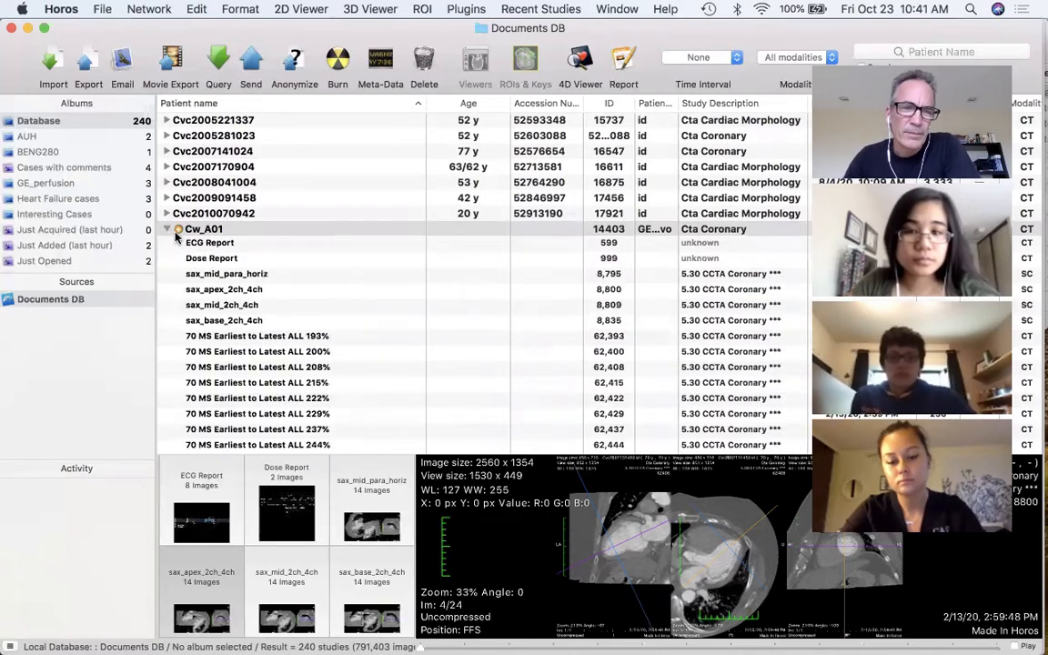
- Examine the list of 70 MS Earliest to Latest ALL series in the Cw_A01 study
{"action": "scroll", "coordinate": [259, 261], "scroll_direction": "down", "scroll_amount": 5}
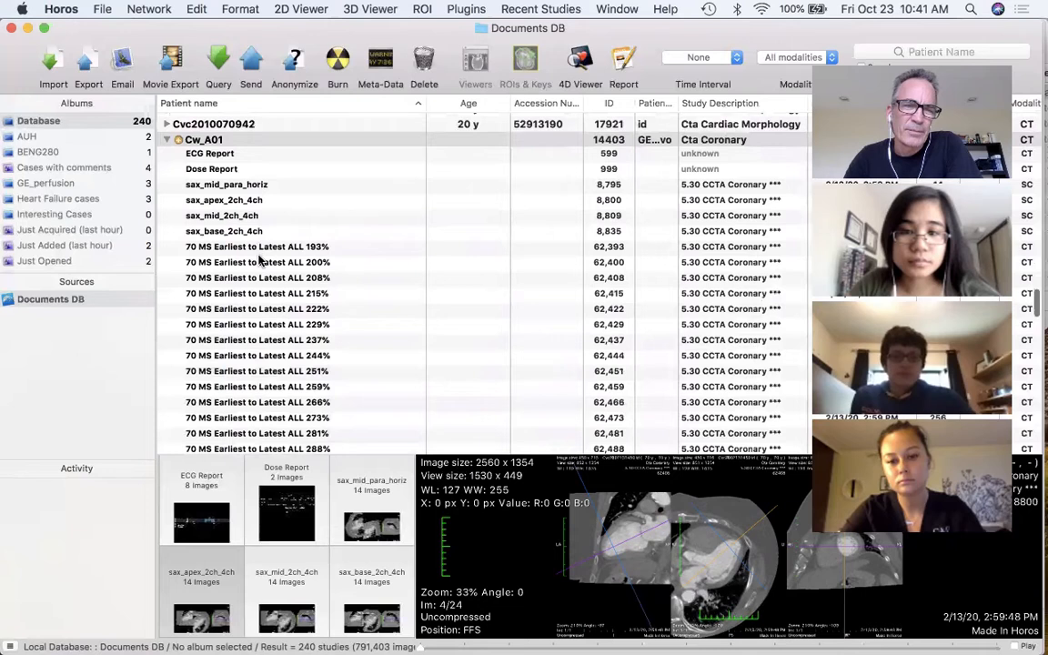
{"action": "scroll", "coordinate": [259, 262], "scroll_direction": "down", "scroll_amount": 3}
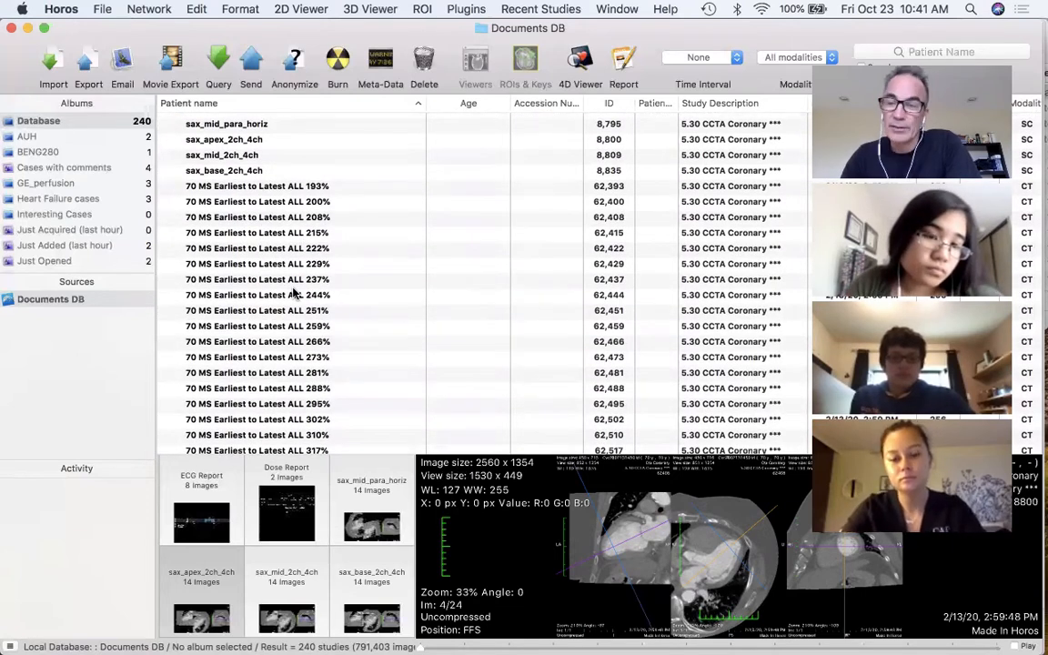
{"action": "scroll", "coordinate": [263, 207], "scroll_direction": "down", "scroll_amount": 4}
{"action": "scroll", "coordinate": [263, 207], "scroll_direction": "right", "scroll_amount": 1}
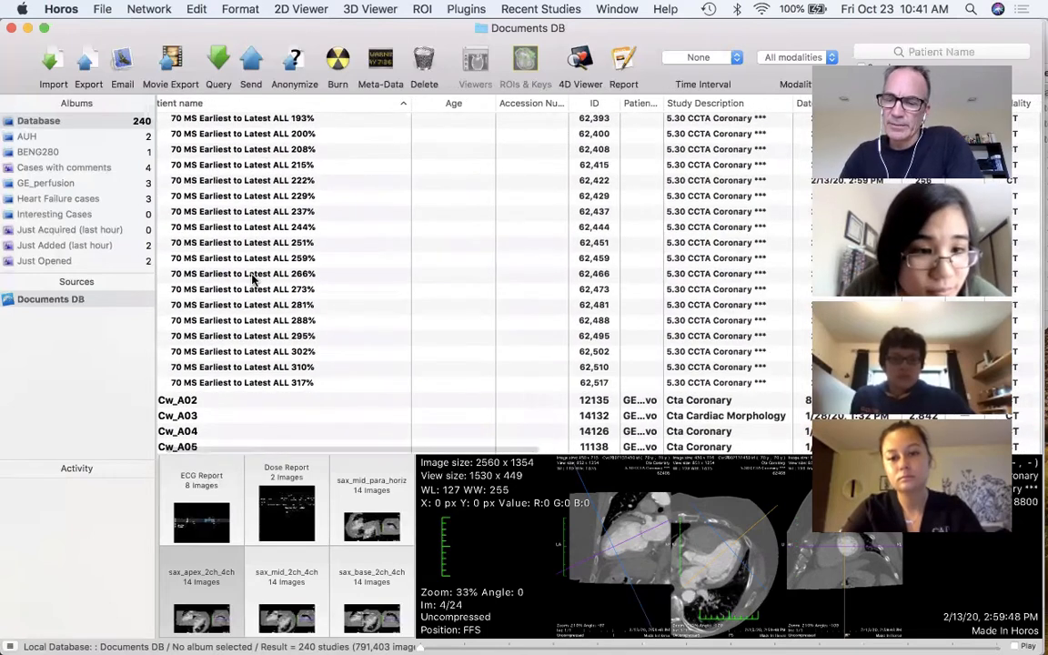
{"action": "scroll", "coordinate": [253, 279], "scroll_direction": "up", "scroll_amount": 4}
{"action": "scroll", "coordinate": [253, 279], "scroll_direction": "left", "scroll_amount": 1}
{"action": "scroll", "coordinate": [253, 279], "scroll_direction": "up", "scroll_amount": 3}
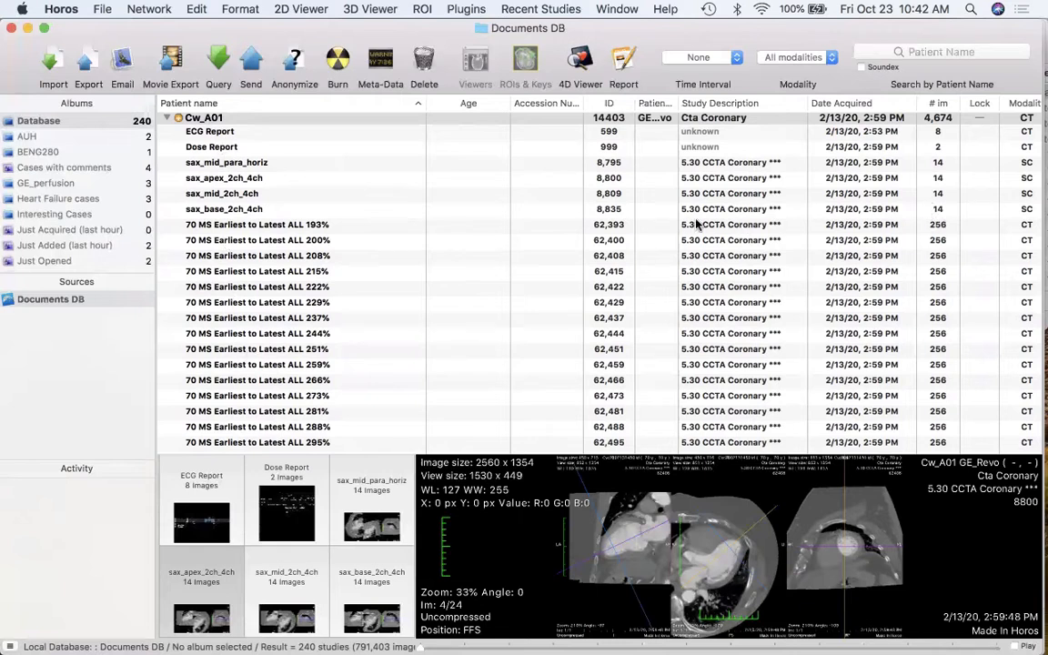
- Select the Cw_A01 series from 70 MS Earliest to Latest ALL 200% through 295% and open them in the 4D Viewer
{"action": "left_click", "coordinate": [313, 227]}
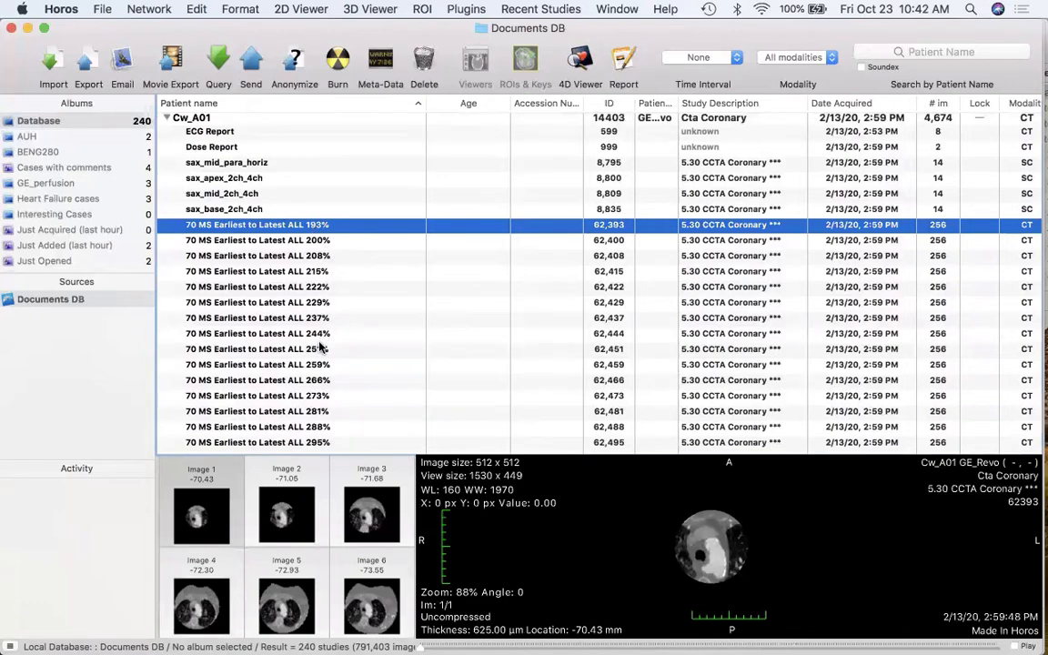
{"action": "scroll", "coordinate": [314, 391], "scroll_direction": "down", "scroll_amount": 5}
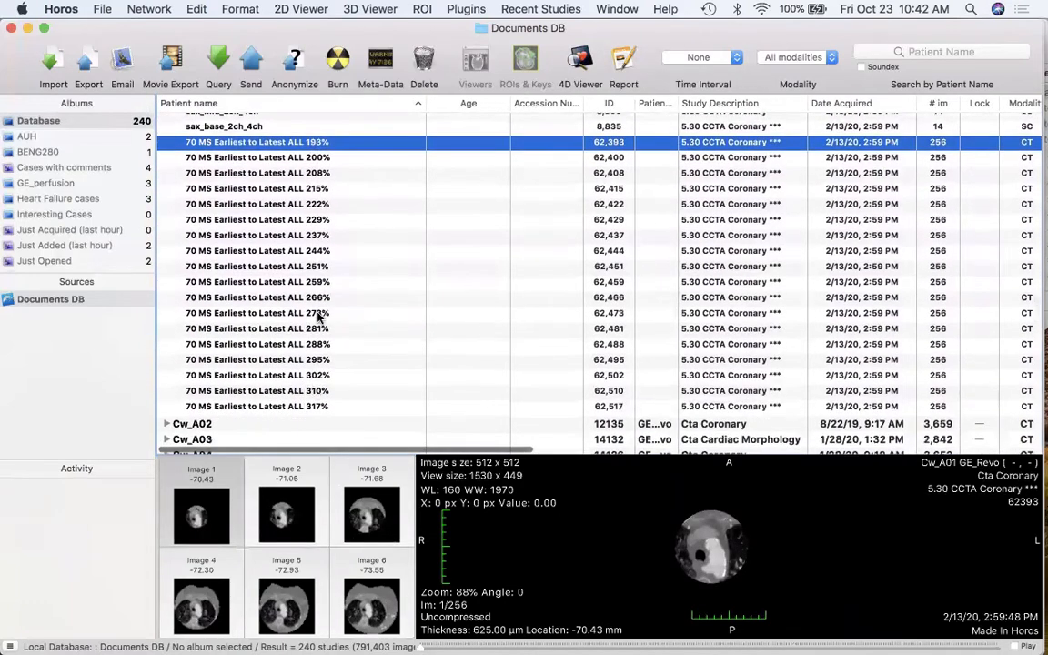
{"action": "left_click", "coordinate": [329, 159]}
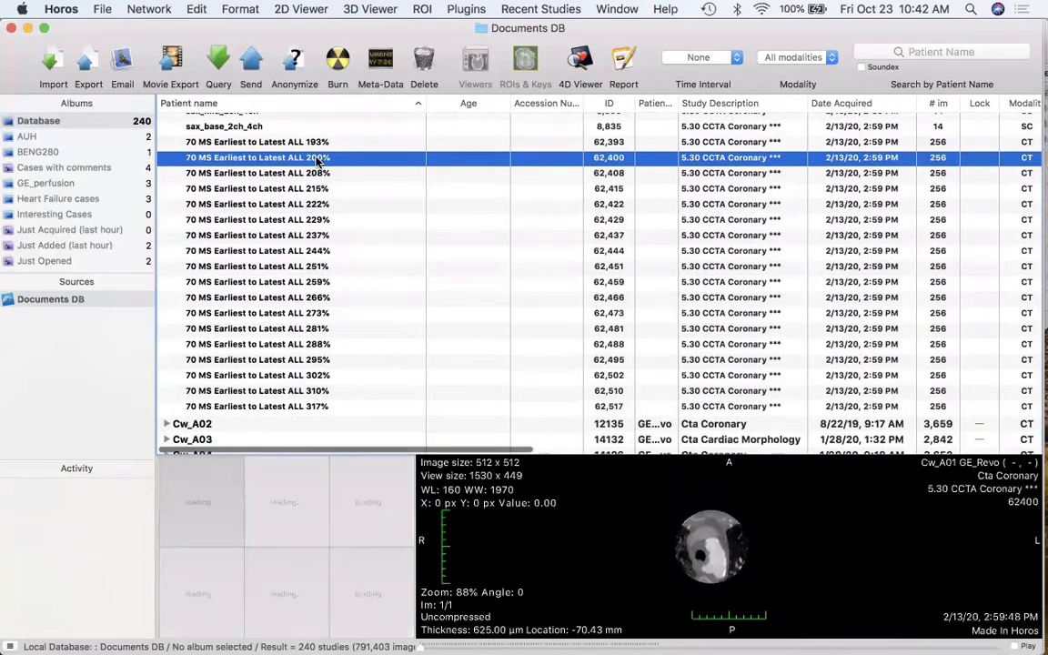
{"action": "left_click", "coordinate": [343, 362], "text": "shift"}
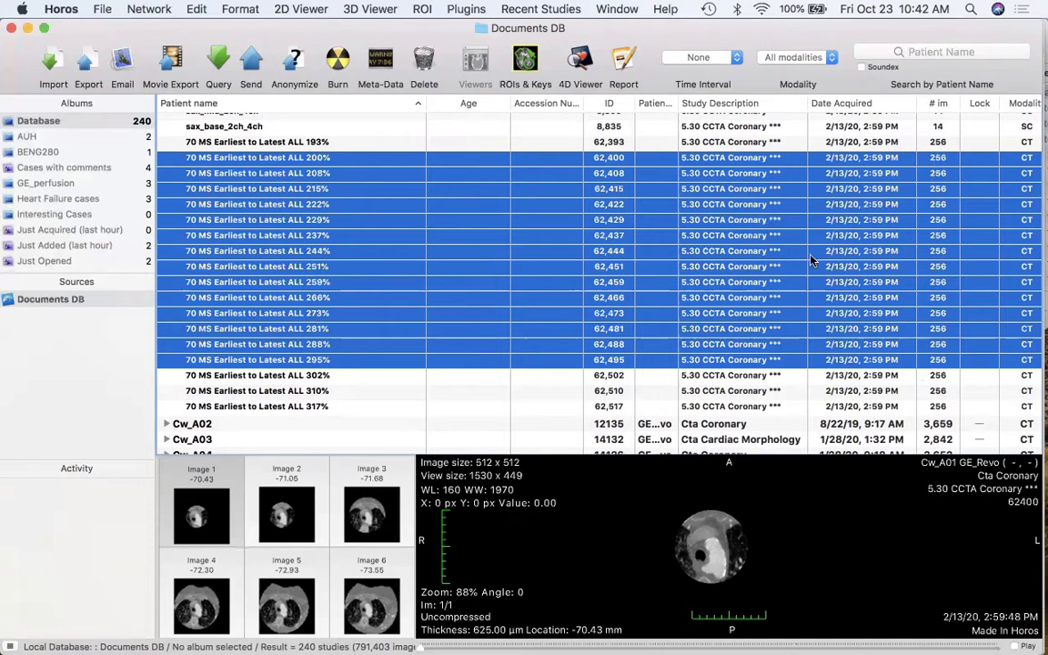
{"action": "left_click", "coordinate": [581, 60]}
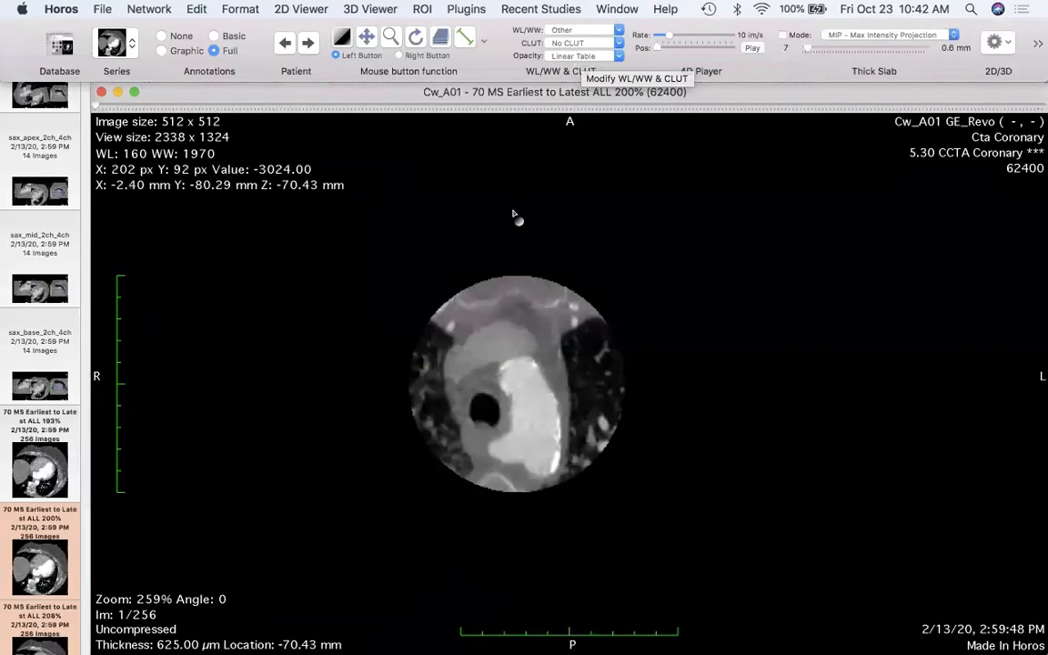
- Examine the axial slices of the 200% series from the upper chest down through the heart
{"action": "scroll", "coordinate": [516, 217], "scroll_direction": "down", "scroll_amount": 15}
{"action": "scroll", "coordinate": [514, 216], "scroll_direction": "down", "scroll_amount": 20}
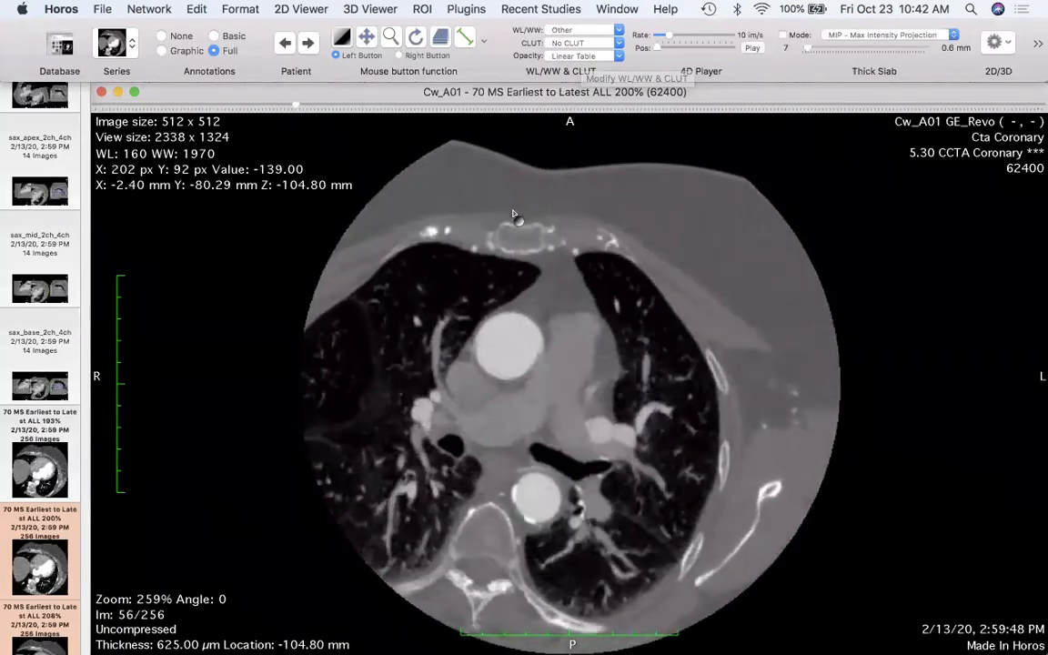
{"action": "scroll", "coordinate": [514, 216], "scroll_direction": "down", "scroll_amount": 7}
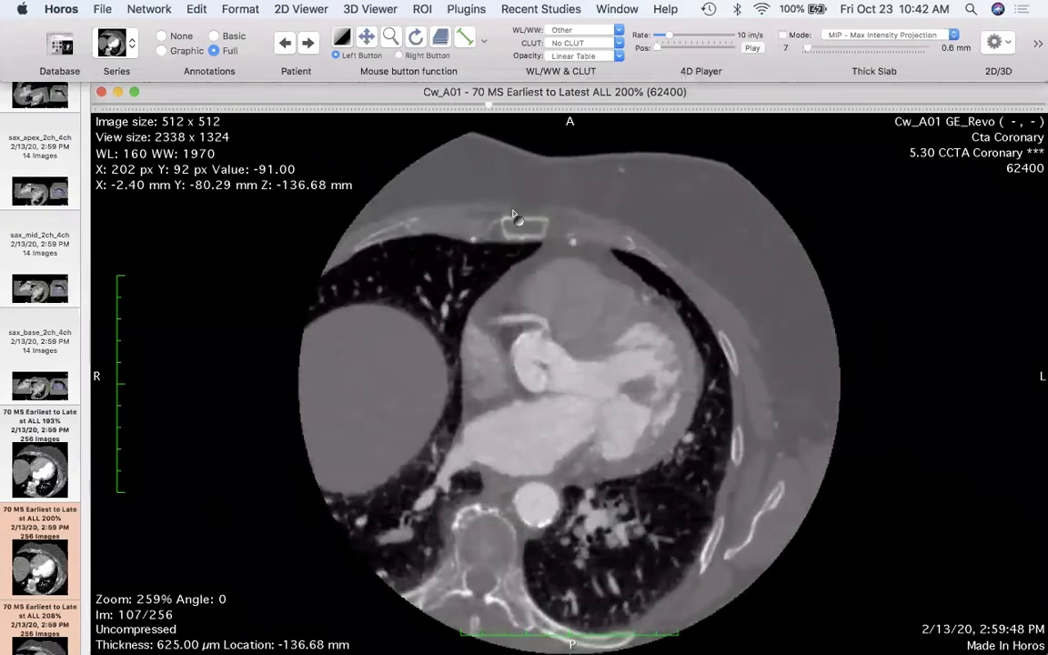
{"action": "scroll", "coordinate": [514, 215], "scroll_direction": "down", "scroll_amount": 20}
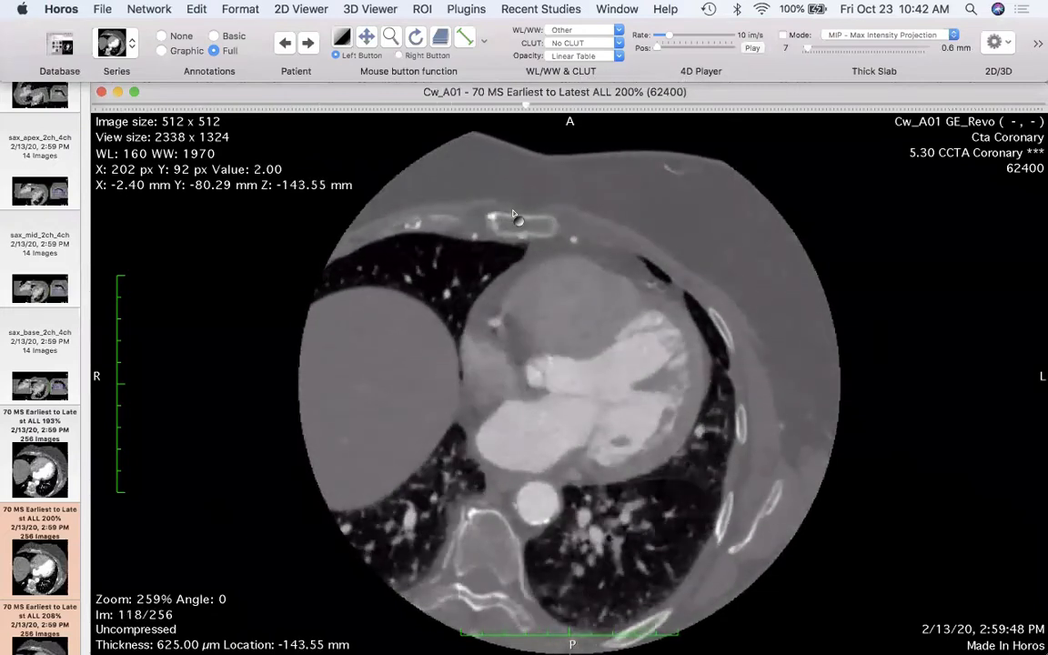
{"action": "scroll", "coordinate": [514, 216], "scroll_direction": "up", "scroll_amount": 15}
{"action": "scroll", "coordinate": [514, 216], "scroll_direction": "down", "scroll_amount": 10}
{"action": "scroll", "coordinate": [514, 216], "scroll_direction": "up", "scroll_amount": 6}
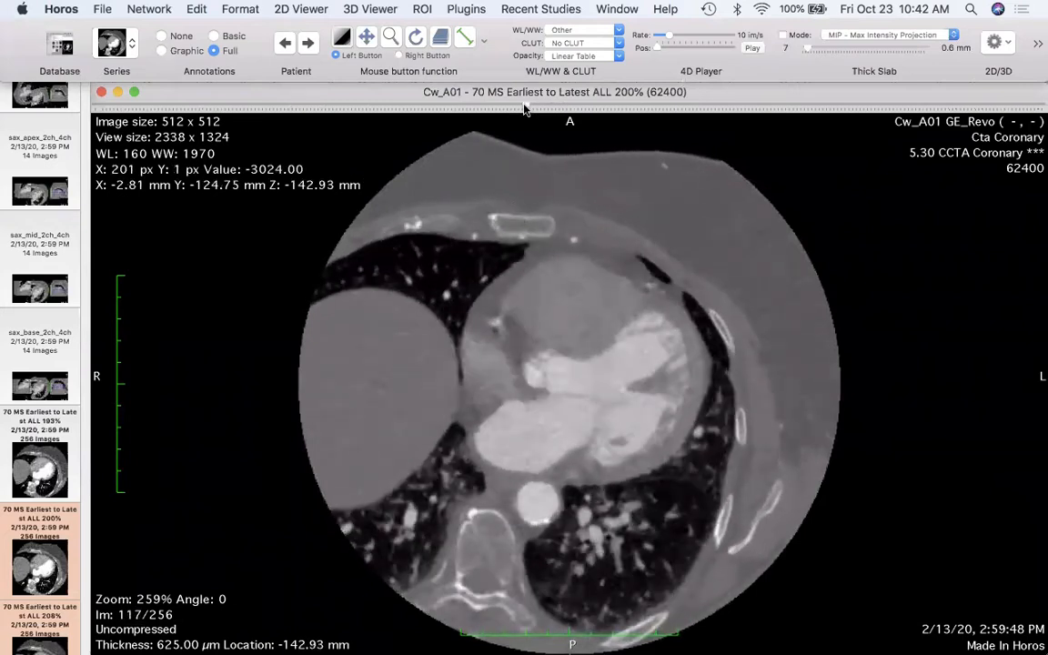
- Examine the mid-heart slices of the 200% series one by one around the left ventricle, ending near image 129
{"action": "left_click_drag", "start_coordinate": [524, 104], "coordinate": [560, 105]}
{"action": "key", "text": "Right"}
{"action": "key", "text": "Right"}
{"action": "key", "text": "Right"}
{"action": "key", "text": "Right"}
{"action": "key", "text": "Right"}
{"action": "key", "text": "Right"}
{"action": "key", "text": "Right"}
{"action": "key", "text": "Right"}
{"action": "key", "text": "Right"}
{"action": "key", "text": "Right"}
{"action": "key", "text": "Right"}
{"action": "key", "text": "Right"}
{"action": "key", "text": "Right"}
{"action": "key", "text": "Right"}
{"action": "key", "text": "Right"}
{"action": "key", "text": "Left"}
{"action": "key", "text": "Left"}
{"action": "key", "text": "Left"}
{"action": "key", "text": "Left"}
{"action": "key", "text": "Left"}
{"action": "key", "text": "Left"}
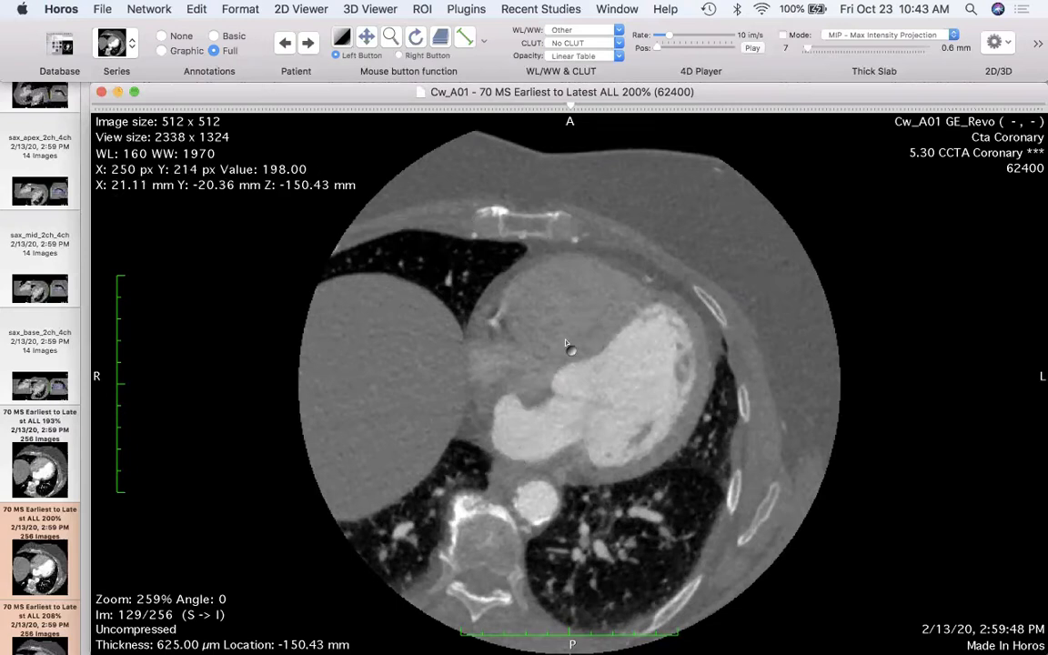
- Examine the full slice range of the 200% series, from the great vessels through the heart to the upper abdomen
{"action": "scroll", "coordinate": [565, 343], "scroll_direction": "down", "scroll_amount": 2}
{"action": "scroll", "coordinate": [565, 344], "scroll_direction": "up", "scroll_amount": 10}
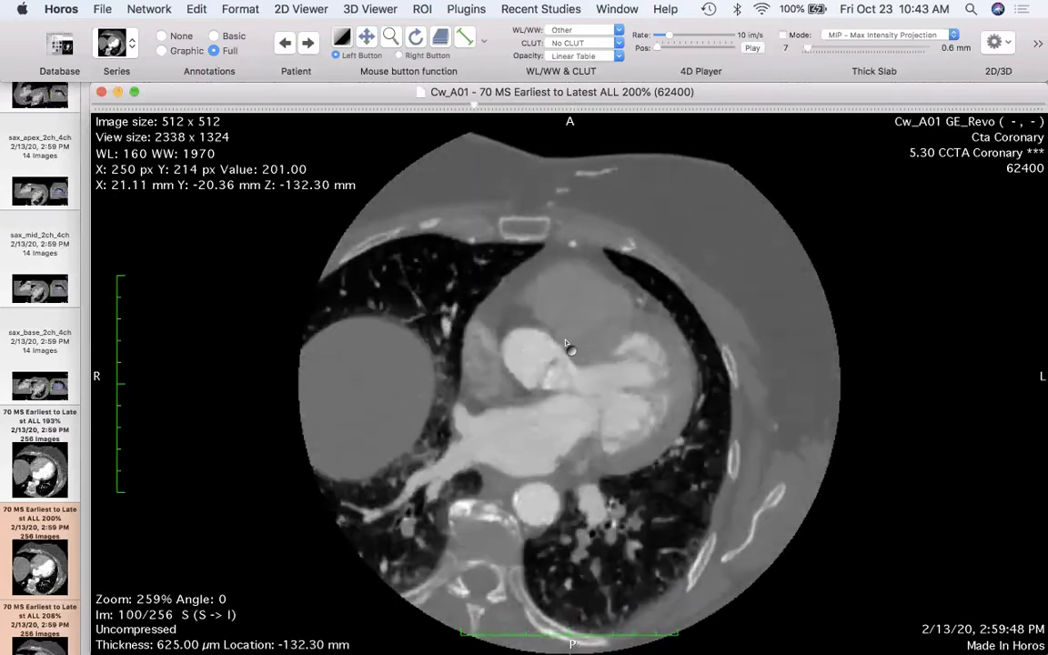
{"action": "scroll", "coordinate": [565, 344], "scroll_direction": "up", "scroll_amount": 14}
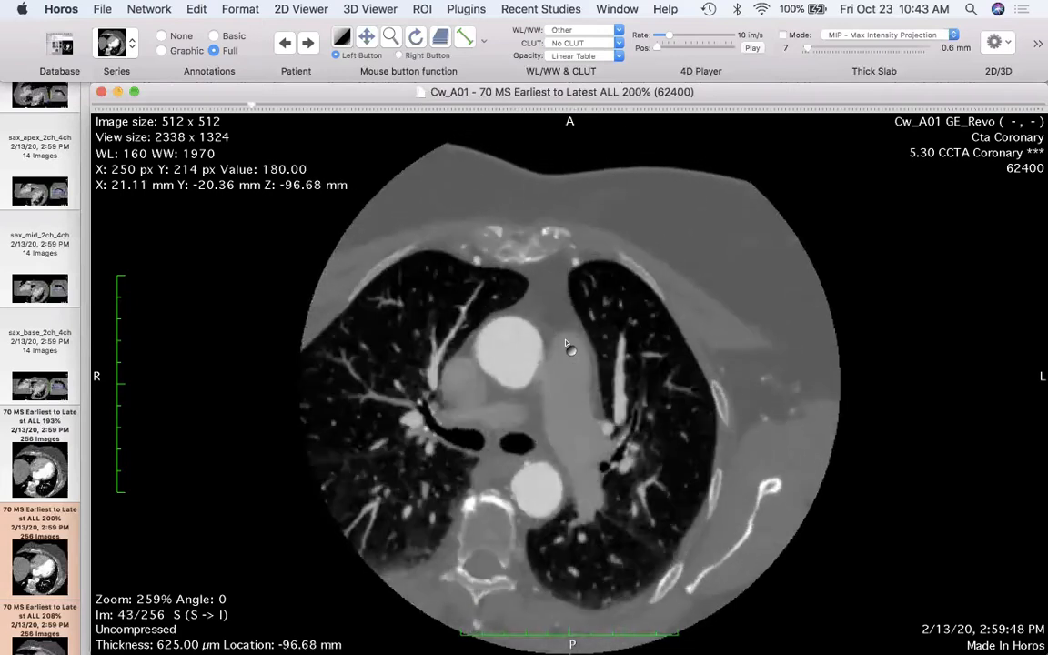
{"action": "scroll", "coordinate": [565, 344], "scroll_direction": "down", "scroll_amount": 20}
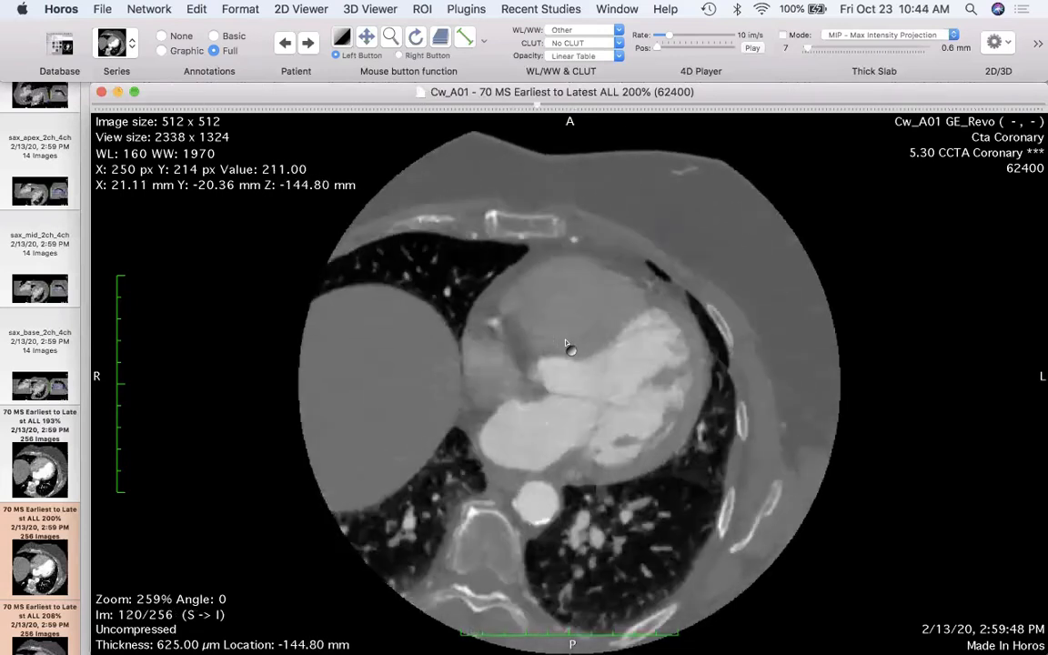
{"action": "scroll", "coordinate": [565, 344], "scroll_direction": "down", "scroll_amount": 12}
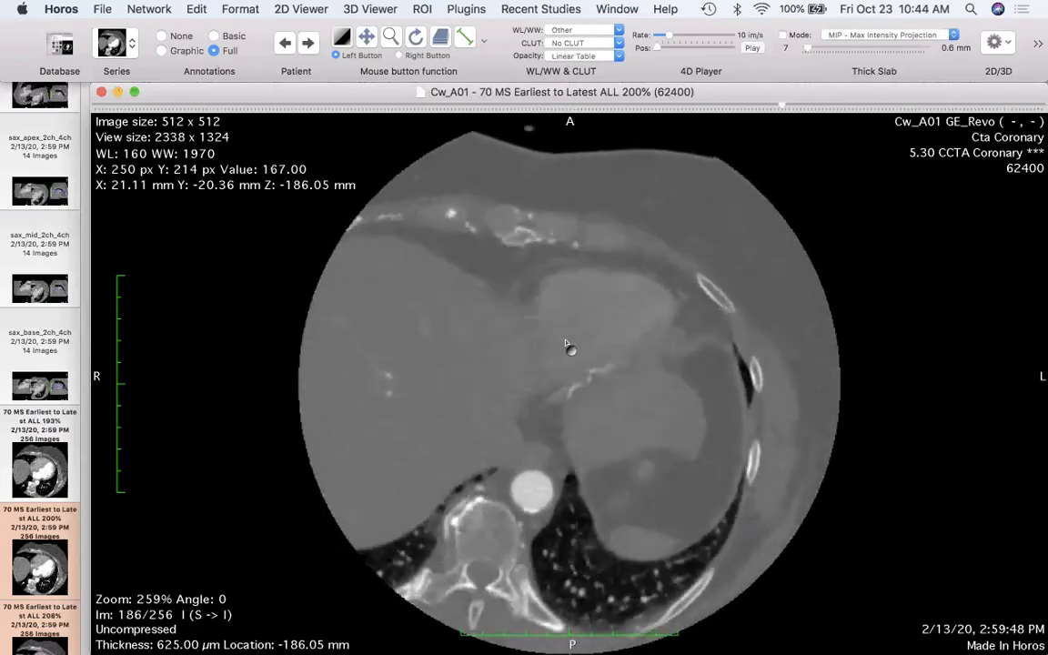
{"action": "scroll", "coordinate": [565, 344], "scroll_direction": "down", "scroll_amount": 5}
{"action": "scroll", "coordinate": [565, 344], "scroll_direction": "up", "scroll_amount": 5}
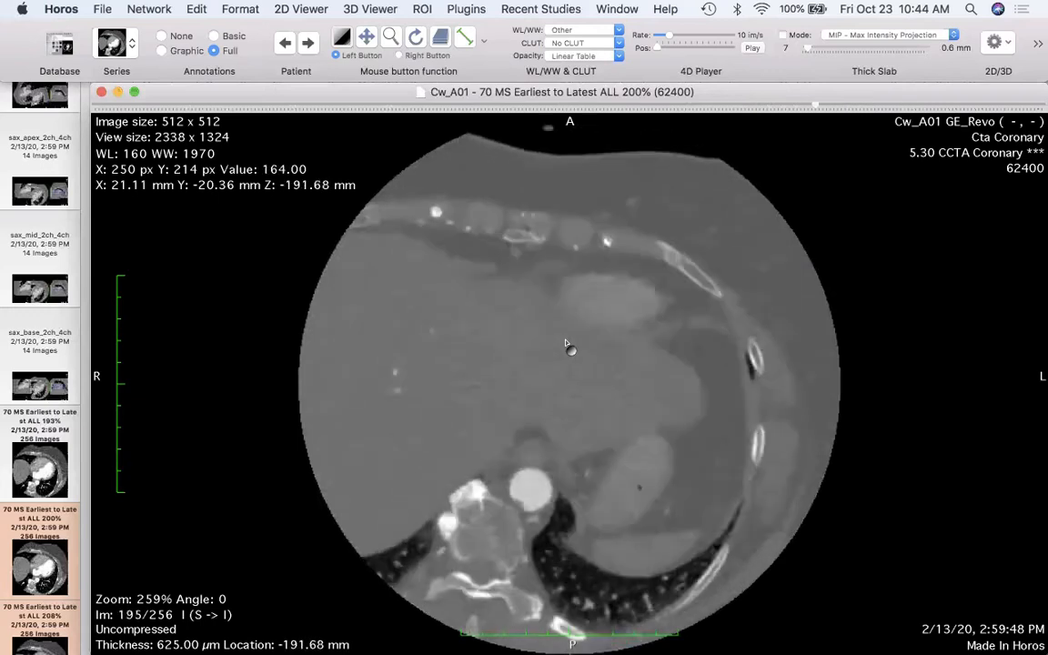
{"action": "scroll", "coordinate": [565, 344], "scroll_direction": "down", "scroll_amount": 1}
{"action": "scroll", "coordinate": [565, 344], "scroll_direction": "down", "scroll_amount": 6}
{"action": "scroll", "coordinate": [550, 423], "scroll_direction": "down", "scroll_amount": 2}
{"action": "scroll", "coordinate": [550, 421], "scroll_direction": "down", "scroll_amount": 2}
{"action": "scroll", "coordinate": [550, 421], "scroll_direction": "up", "scroll_amount": 10}
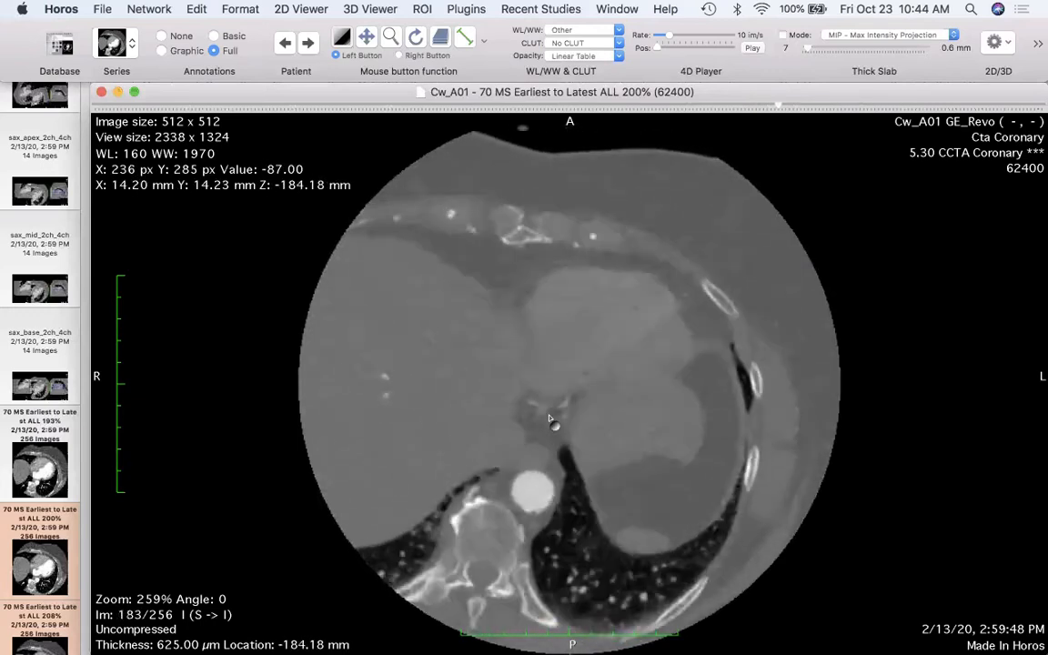
{"action": "scroll", "coordinate": [550, 419], "scroll_direction": "down", "scroll_amount": 10}
{"action": "scroll", "coordinate": [550, 420], "scroll_direction": "down", "scroll_amount": 3}
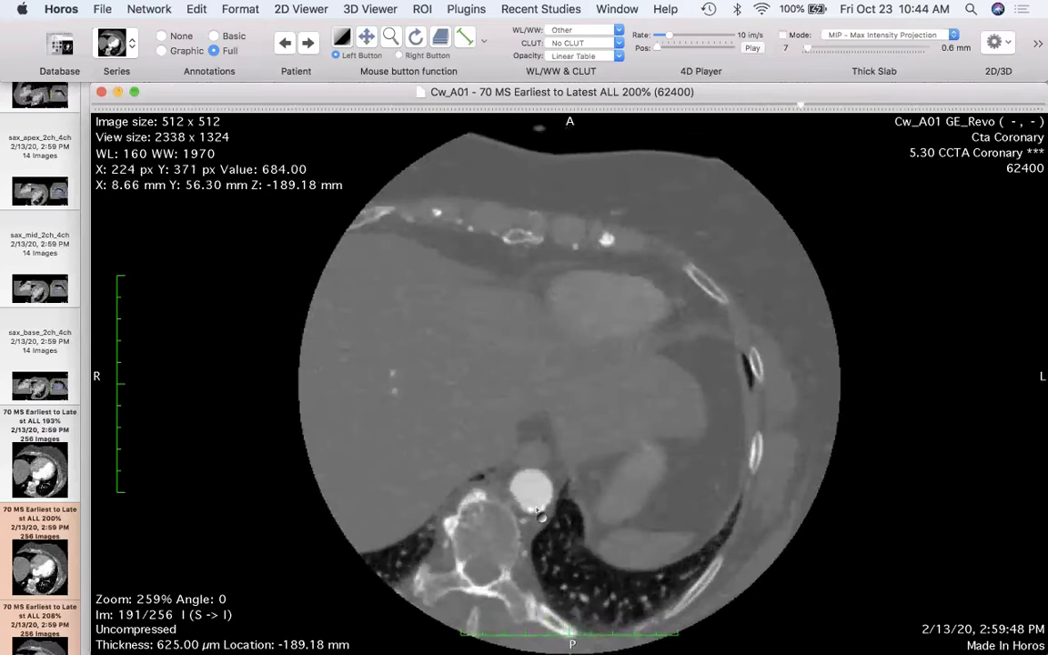
{"action": "scroll", "coordinate": [586, 359], "scroll_direction": "down", "scroll_amount": 20}
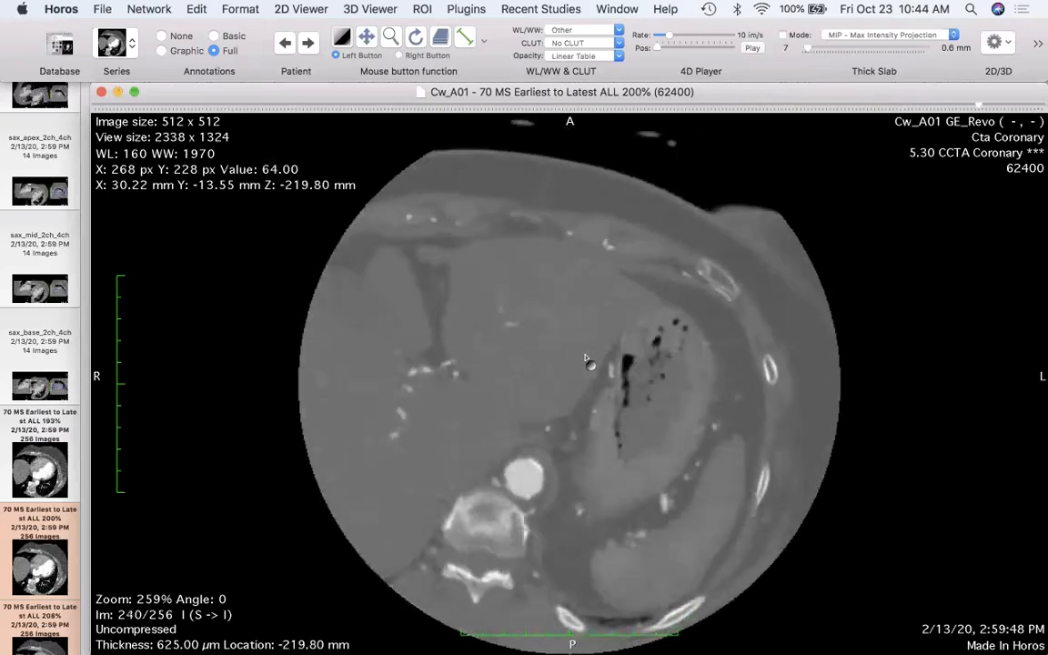
{"action": "scroll", "coordinate": [587, 360], "scroll_direction": "down", "scroll_amount": 8}
{"action": "scroll", "coordinate": [587, 359], "scroll_direction": "up", "scroll_amount": 1}
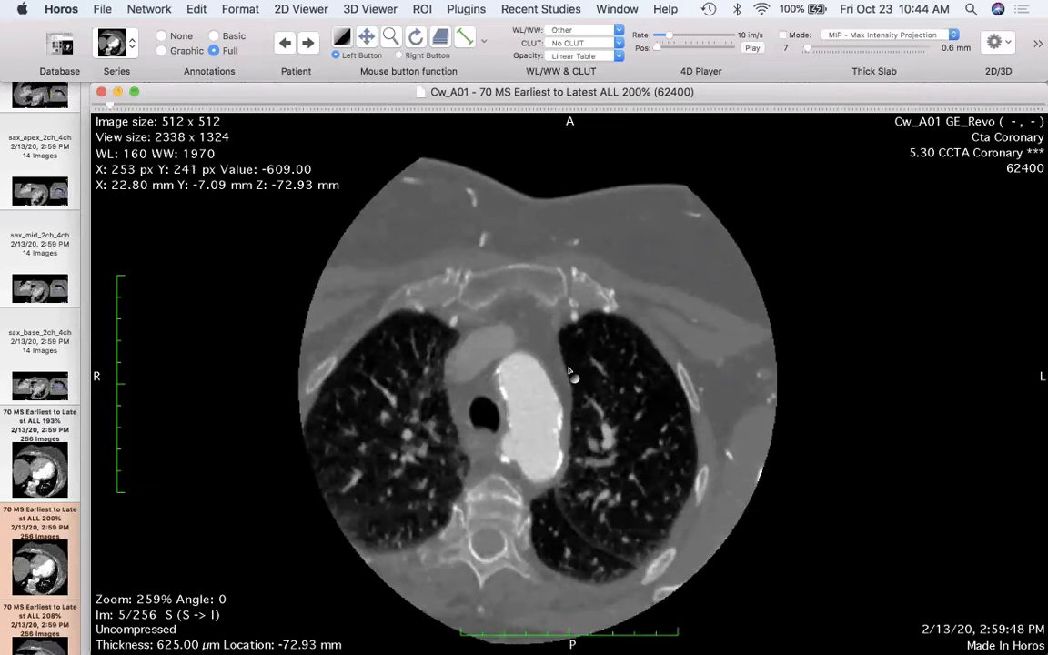
- Review the 200% series from the aortic arch down to the left ventricle at image 128
{"action": "scroll", "coordinate": [570, 374], "scroll_direction": "down", "scroll_amount": 4}
{"action": "scroll", "coordinate": [570, 374], "scroll_direction": "down", "scroll_amount": 9}
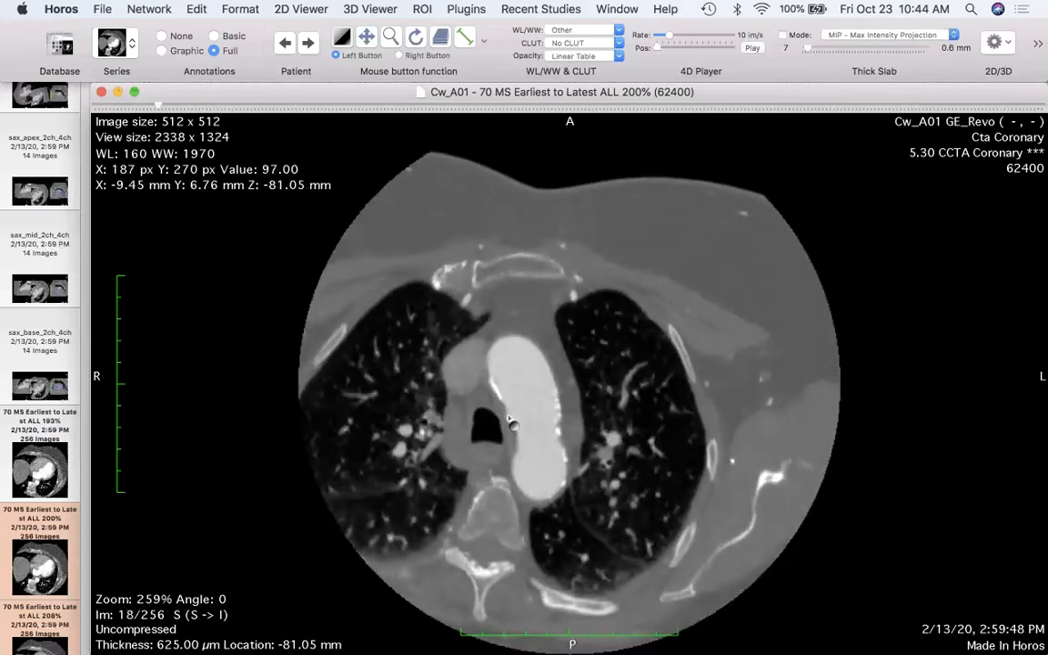
{"action": "scroll", "coordinate": [585, 314], "scroll_direction": "down", "scroll_amount": 20}
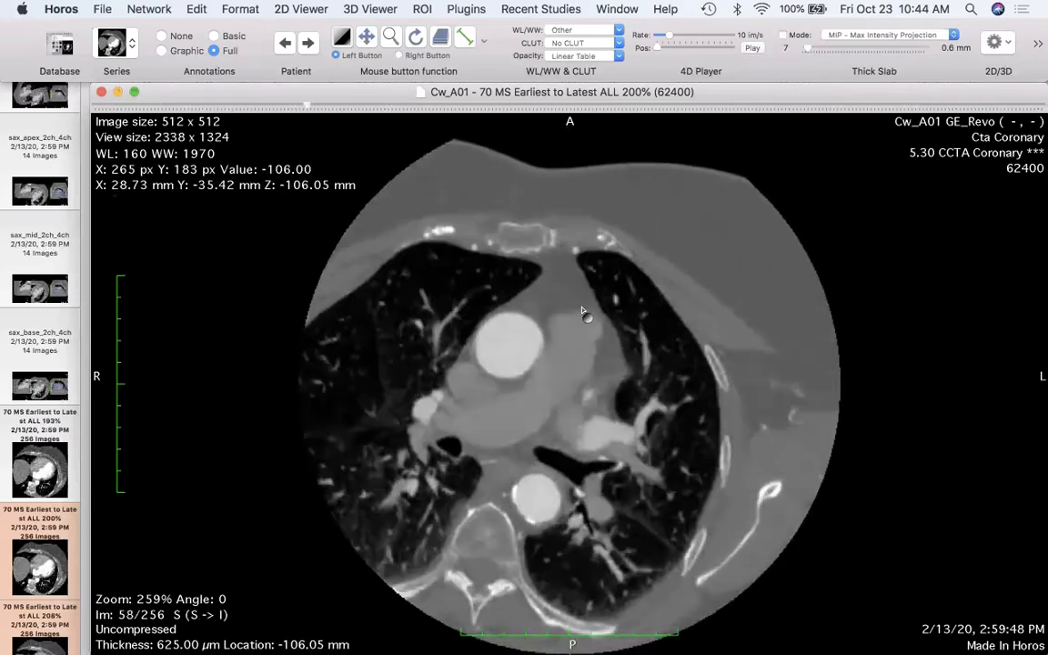
{"action": "scroll", "coordinate": [585, 314], "scroll_direction": "down", "scroll_amount": 20}
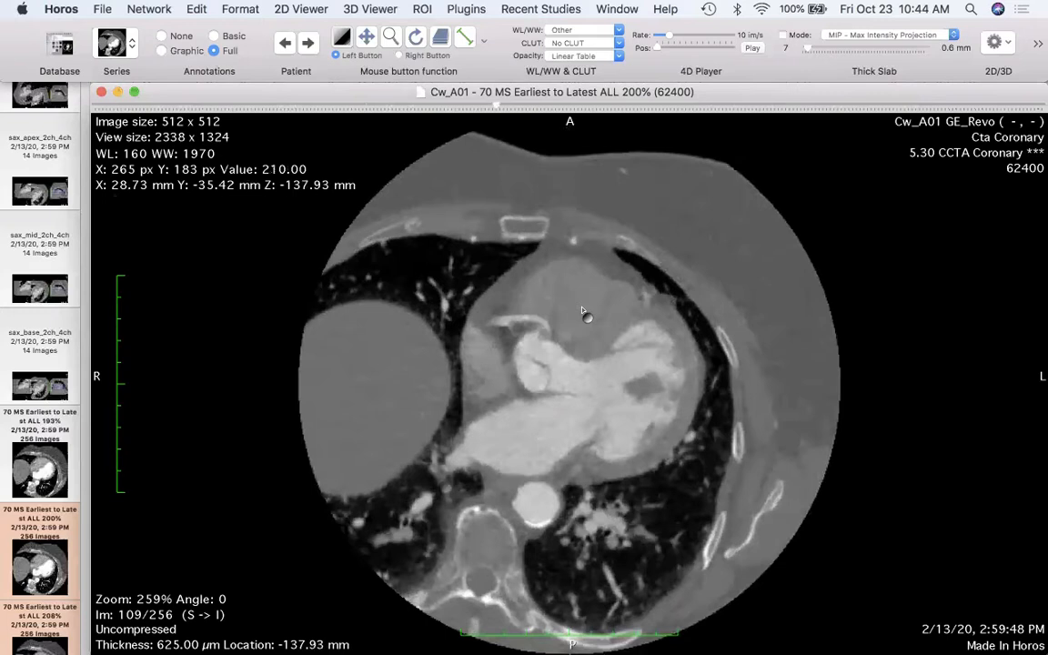
{"action": "scroll", "coordinate": [585, 314], "scroll_direction": "down", "scroll_amount": 9}
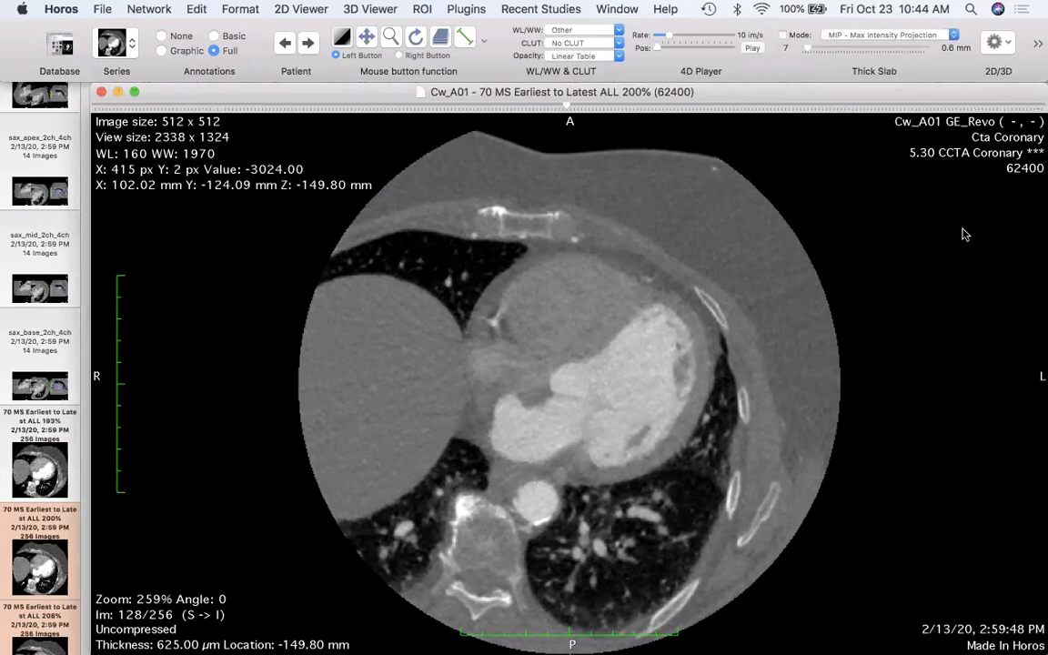
{"action": "left_click", "coordinate": [995, 42]}
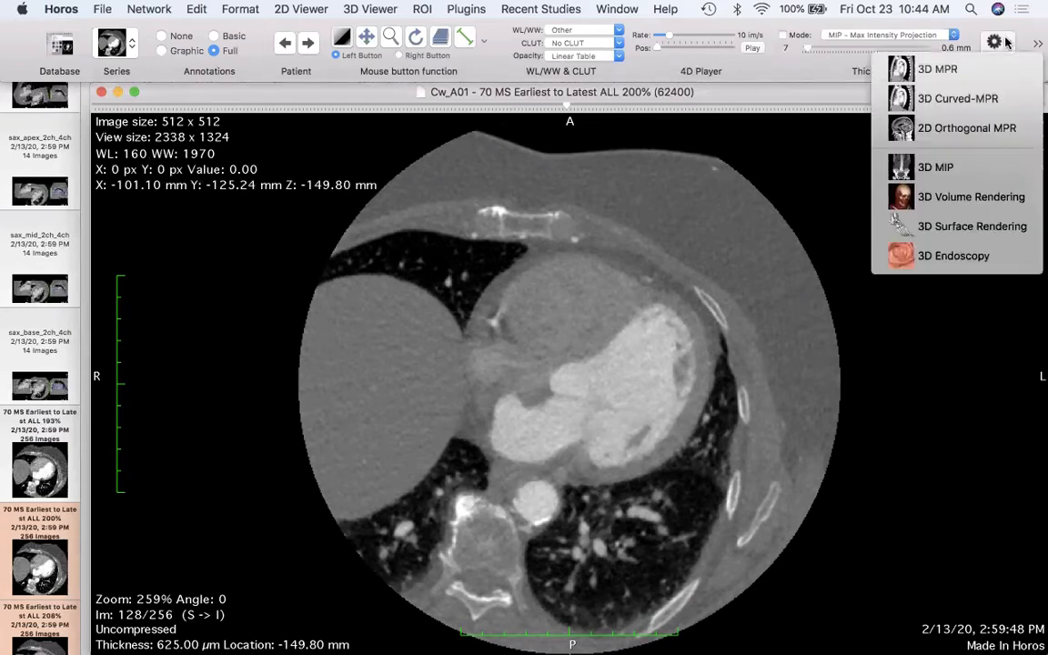
{"action": "left_click", "coordinate": [796, 156]}
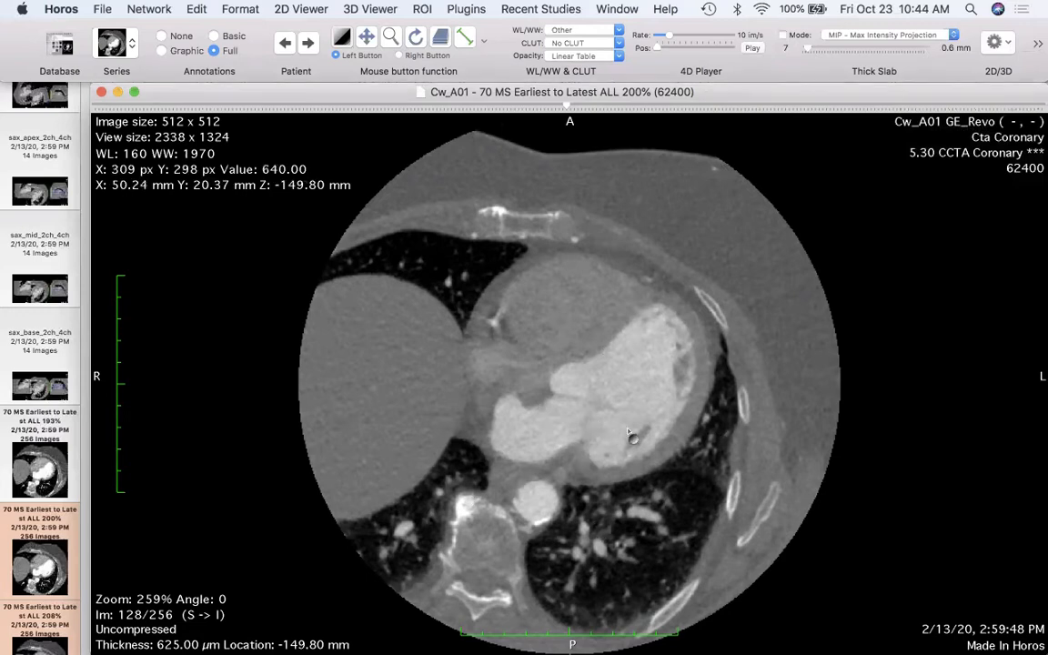
- Play through the cardiac phases at image 128 with the 4D player, stop playback, and set the position to the 244% phase
{"action": "key", "text": "Down"}
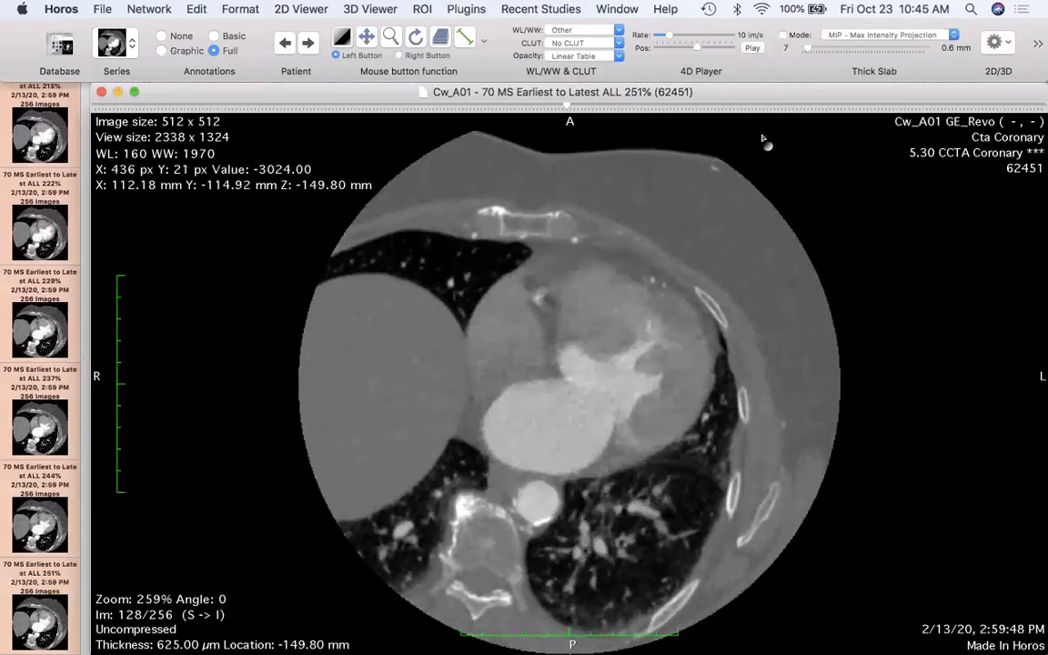
{"action": "left_click", "coordinate": [685, 48]}
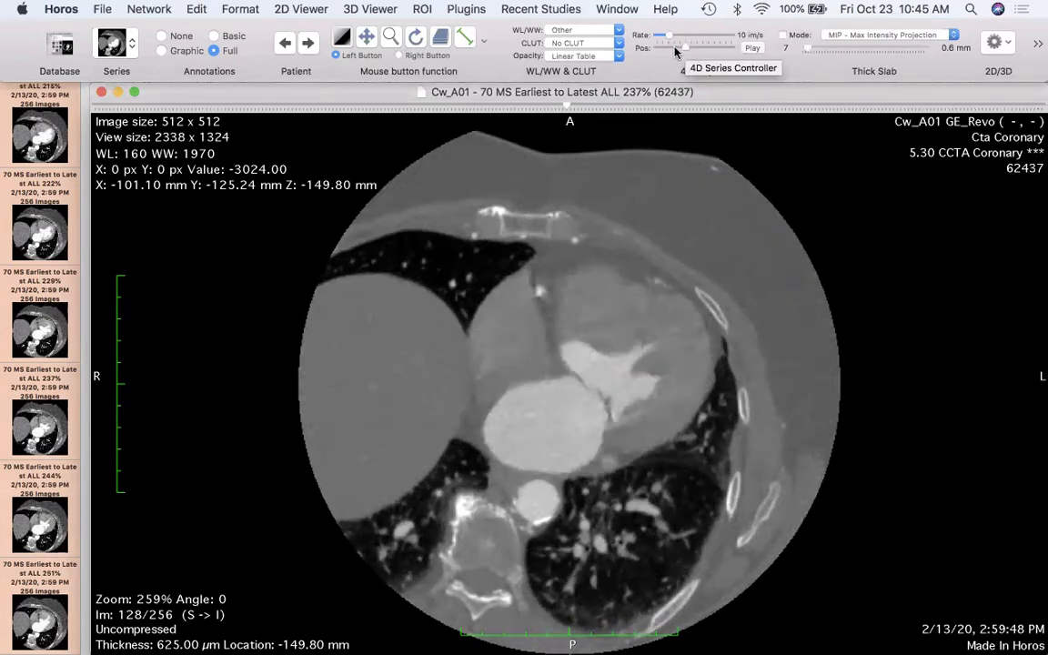
{"action": "left_click", "coordinate": [752, 48]}
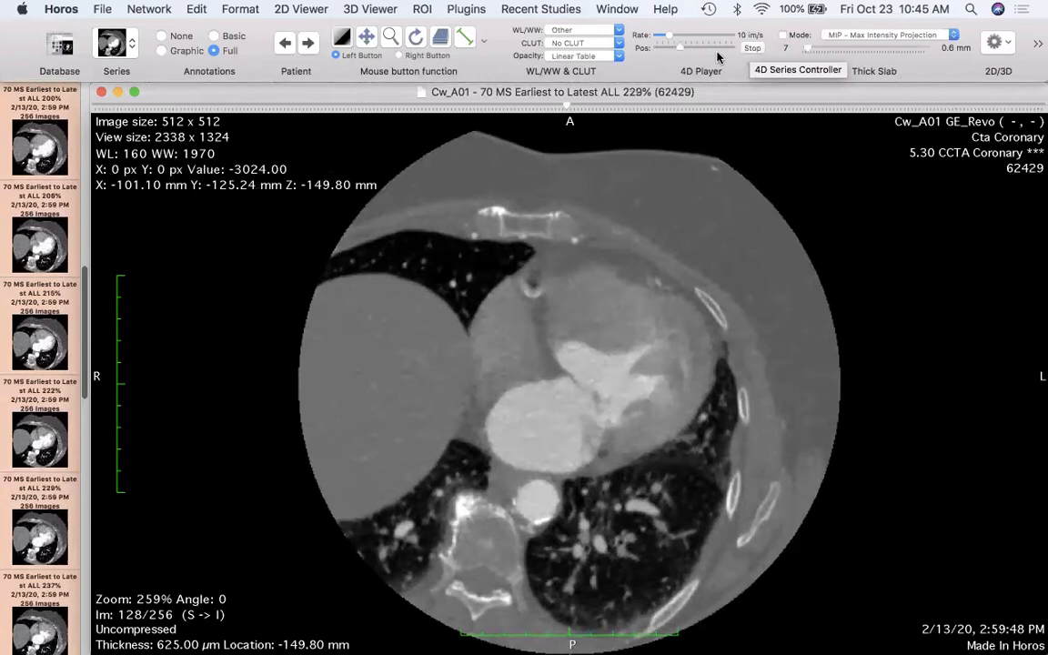
{"action": "left_click", "coordinate": [748, 48]}
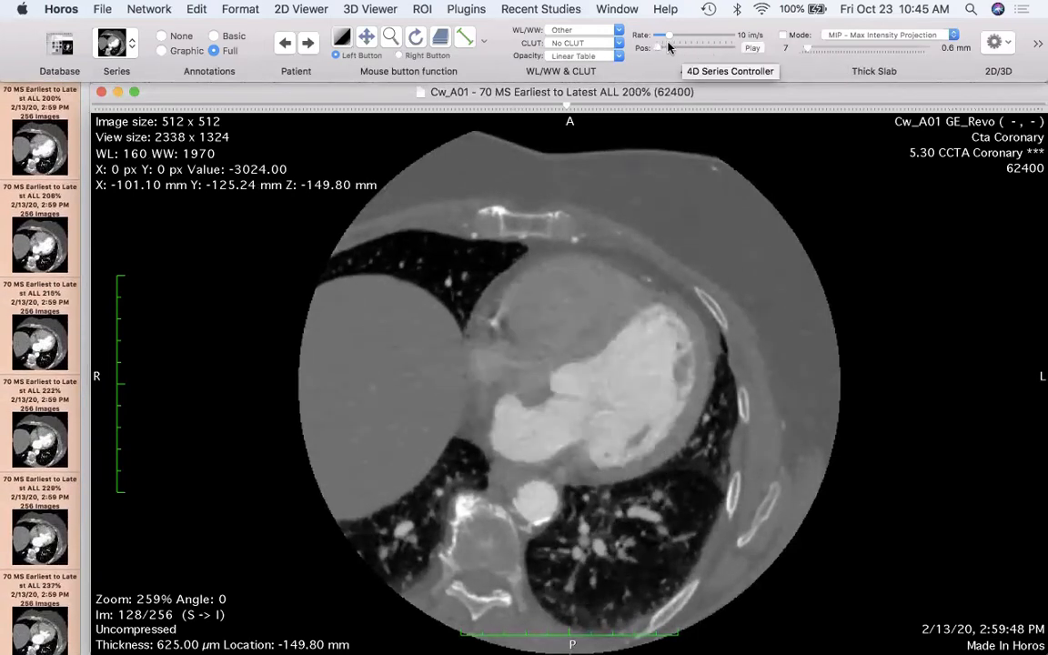
{"action": "left_click", "coordinate": [692, 48]}
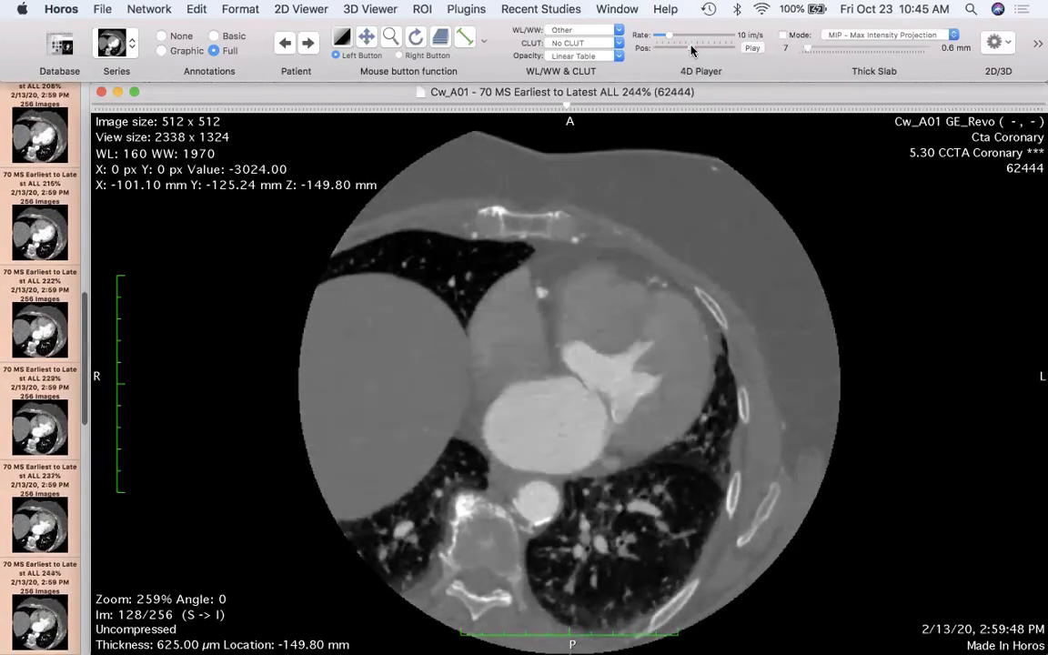
- Review the heart slices of the 244% phase, stop at image 140, and open the time-resolved series in 3D MPR
{"action": "scroll", "coordinate": [639, 352], "scroll_direction": "down", "scroll_amount": 12}
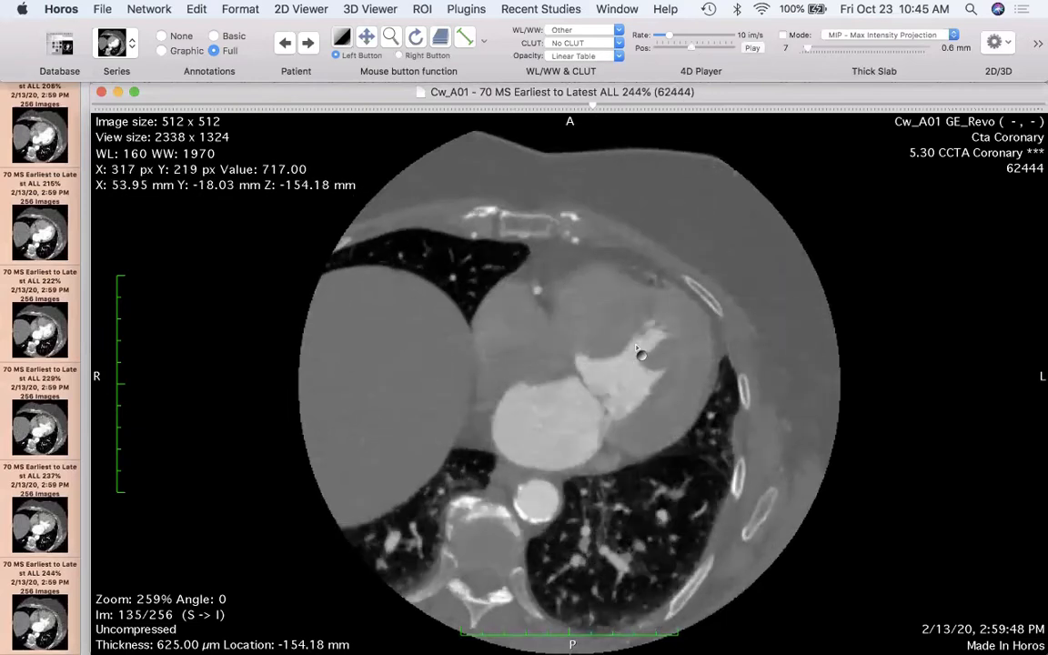
{"action": "scroll", "coordinate": [640, 352], "scroll_direction": "up", "scroll_amount": 18}
{"action": "scroll", "coordinate": [640, 352], "scroll_direction": "down", "scroll_amount": 7}
{"action": "scroll", "coordinate": [641, 352], "scroll_direction": "down", "scroll_amount": 4}
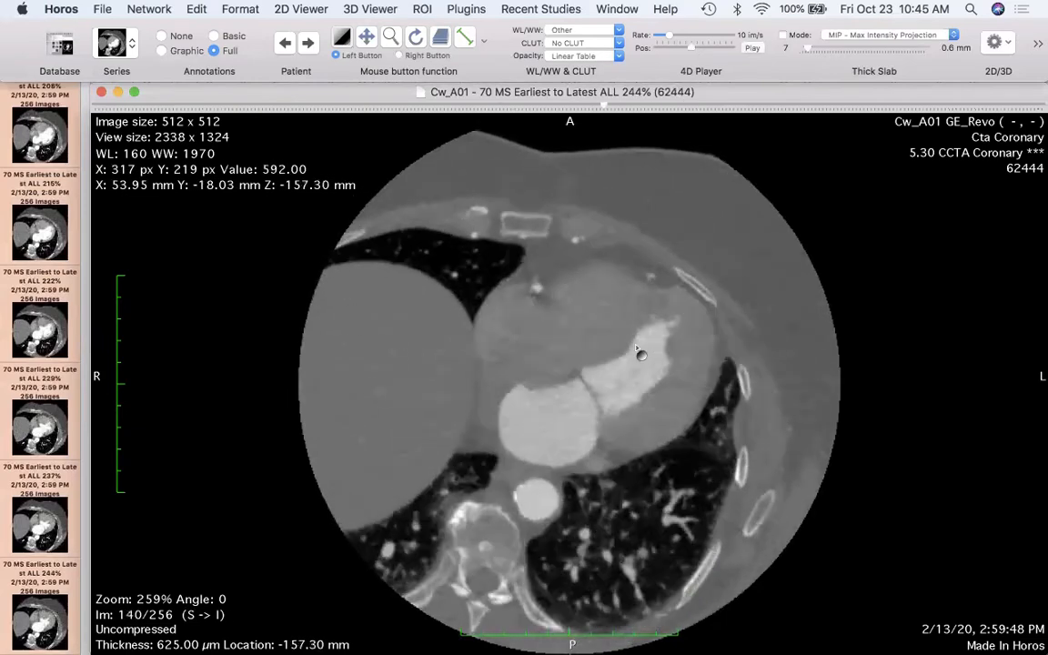
{"action": "left_click", "coordinate": [1000, 43]}
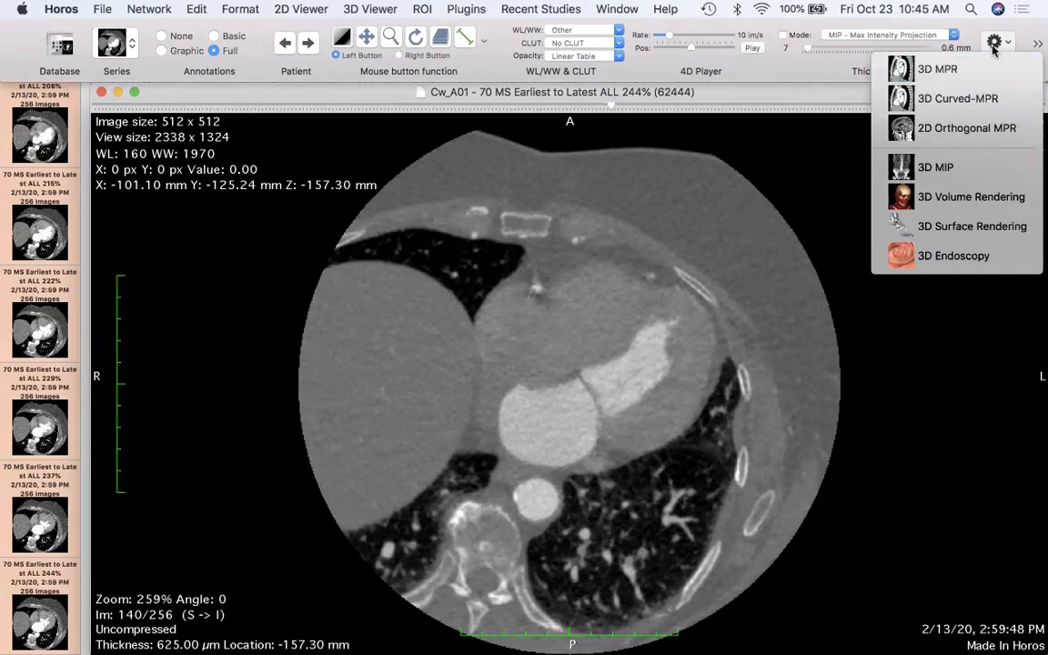
{"action": "left_click", "coordinate": [924, 77]}
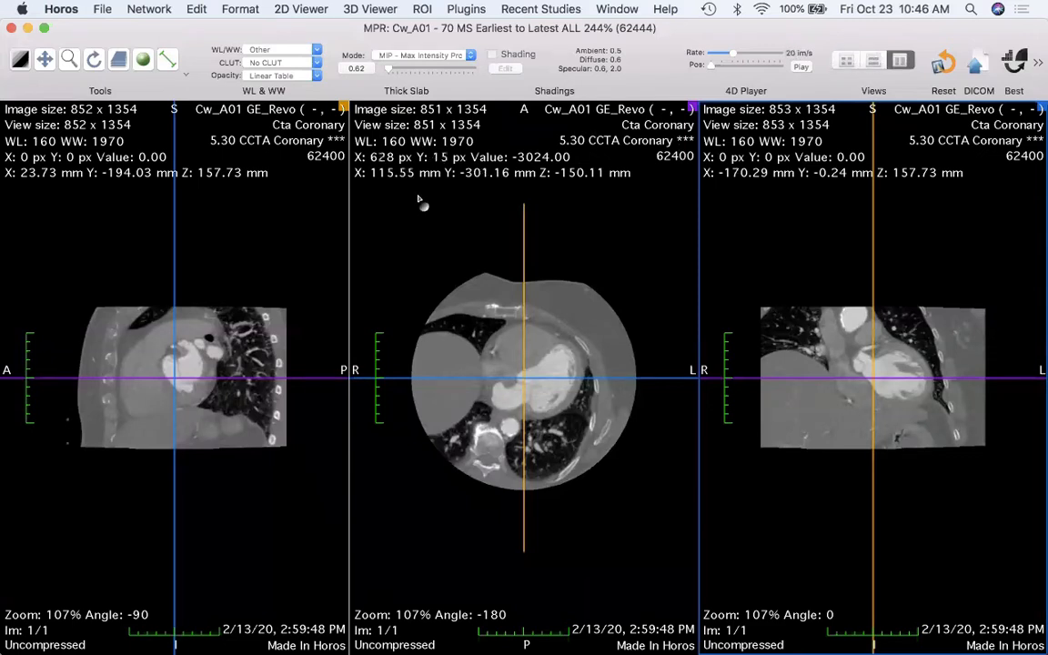
{"action": "left_click", "coordinate": [303, 11]}
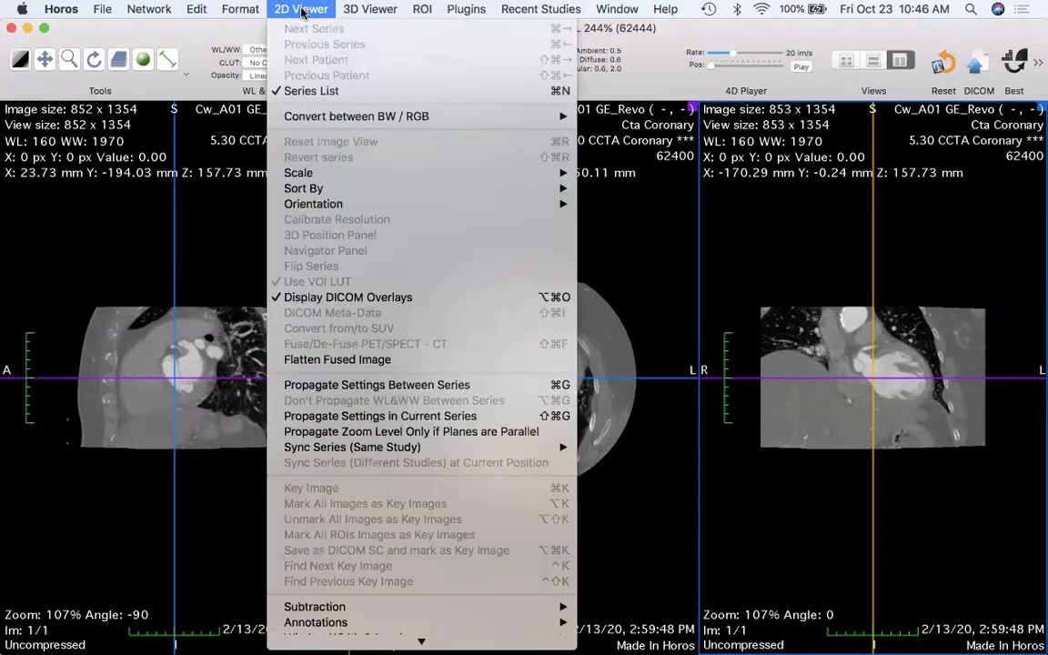
{"action": "scroll", "coordinate": [345, 117], "scroll_direction": "down", "scroll_amount": 5}
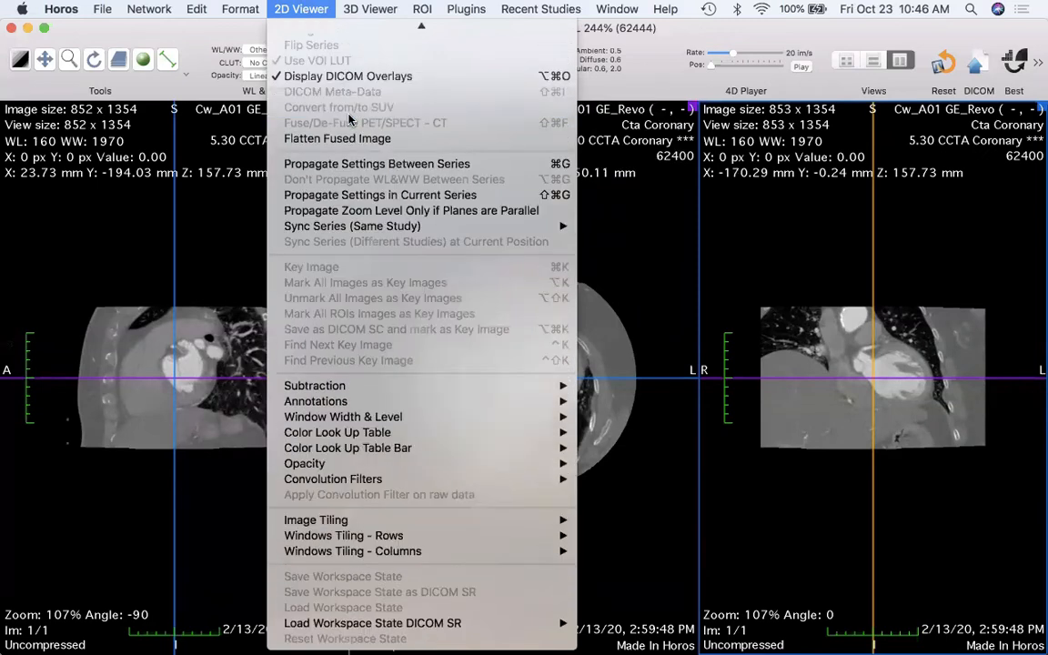
{"action": "mouse_move", "coordinate": [306, 524]}
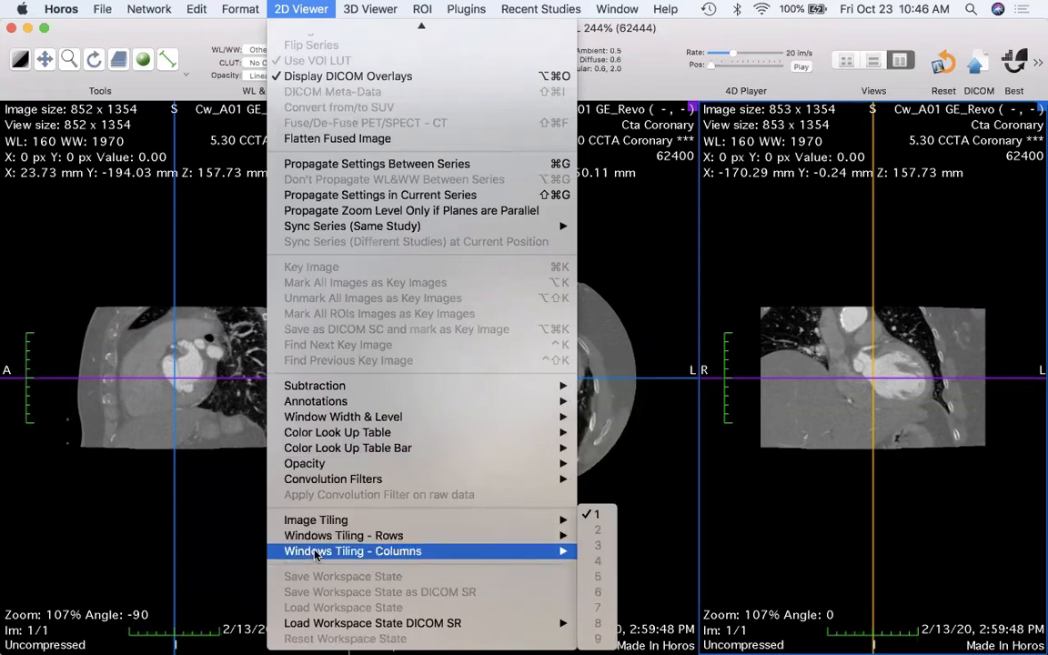
{"action": "mouse_move", "coordinate": [337, 386]}
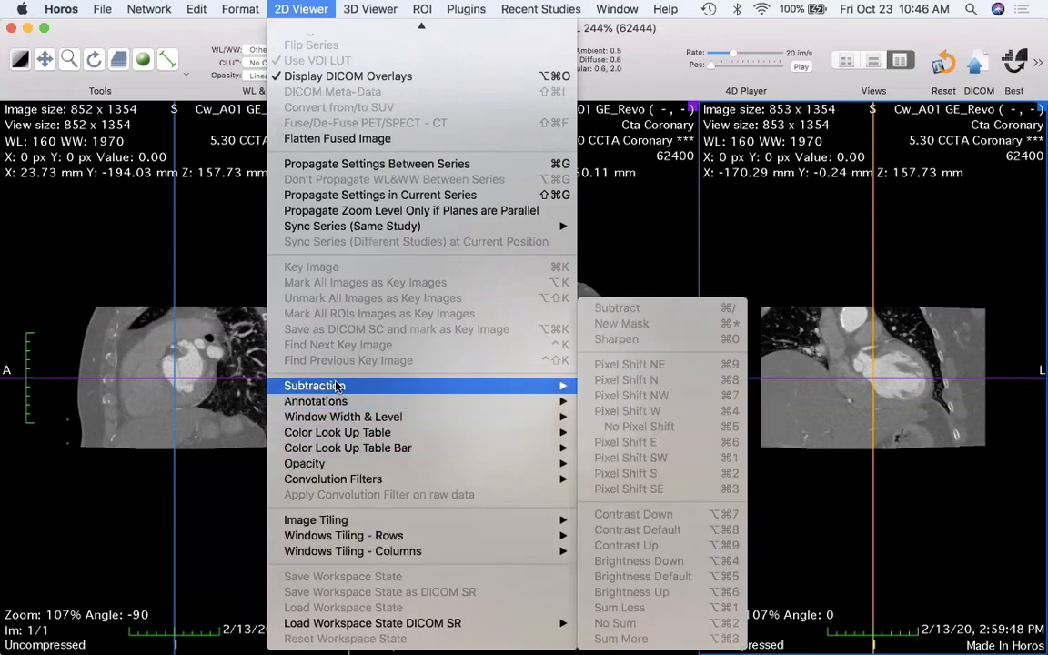
{"action": "left_click", "coordinate": [201, 223]}
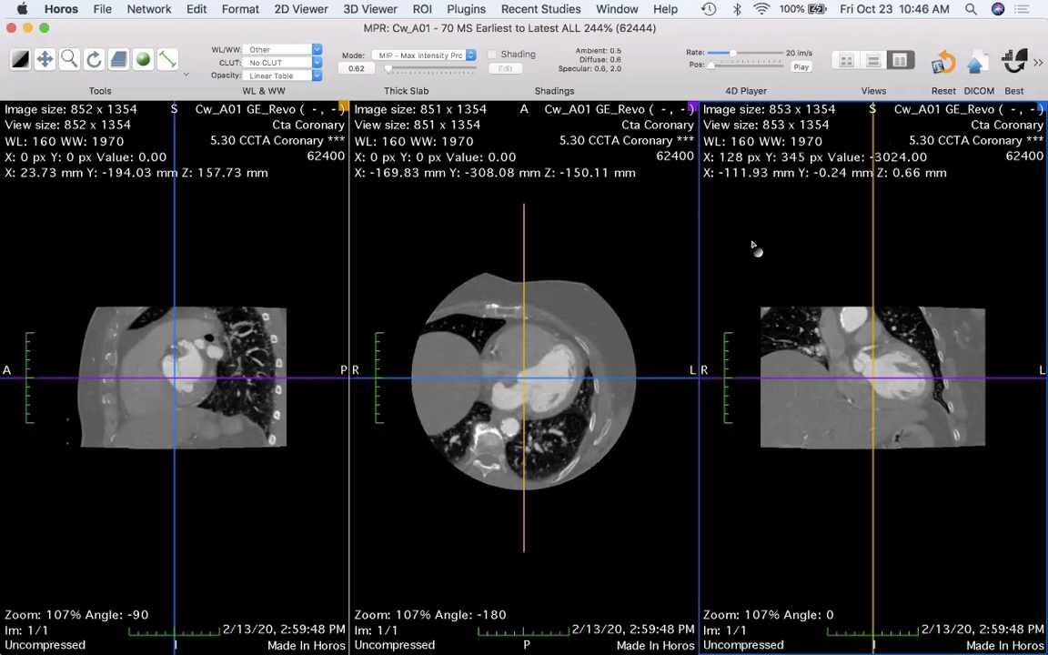
- Centre the MPR crosshairs in the left ventricle on the axial view and rotate the orange axis along the ventricle's long axis
{"action": "left_click", "coordinate": [541, 377]}
{"action": "mouse_move", "coordinate": [541, 377]}
{"action": "left_mouse_down"}
{"action": "mouse_move", "coordinate": [571, 378]}
{"action": "mouse_move", "coordinate": [530, 394]}
{"action": "mouse_move", "coordinate": [547, 383]}
{"action": "left_mouse_up"}
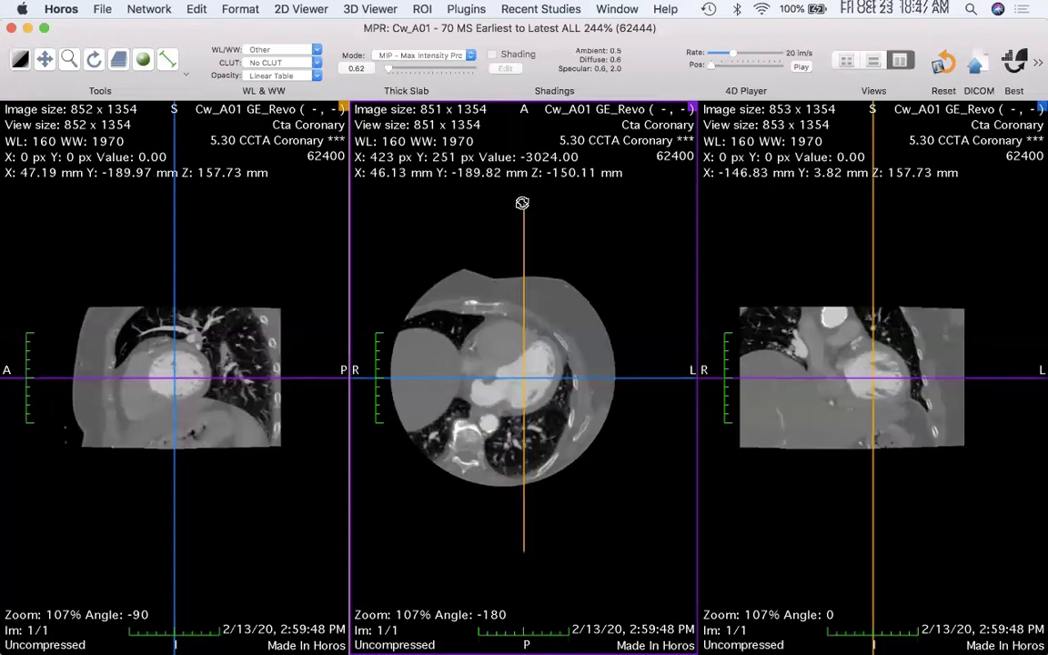
{"action": "left_click_drag", "start_coordinate": [525, 205], "coordinate": [634, 228]}
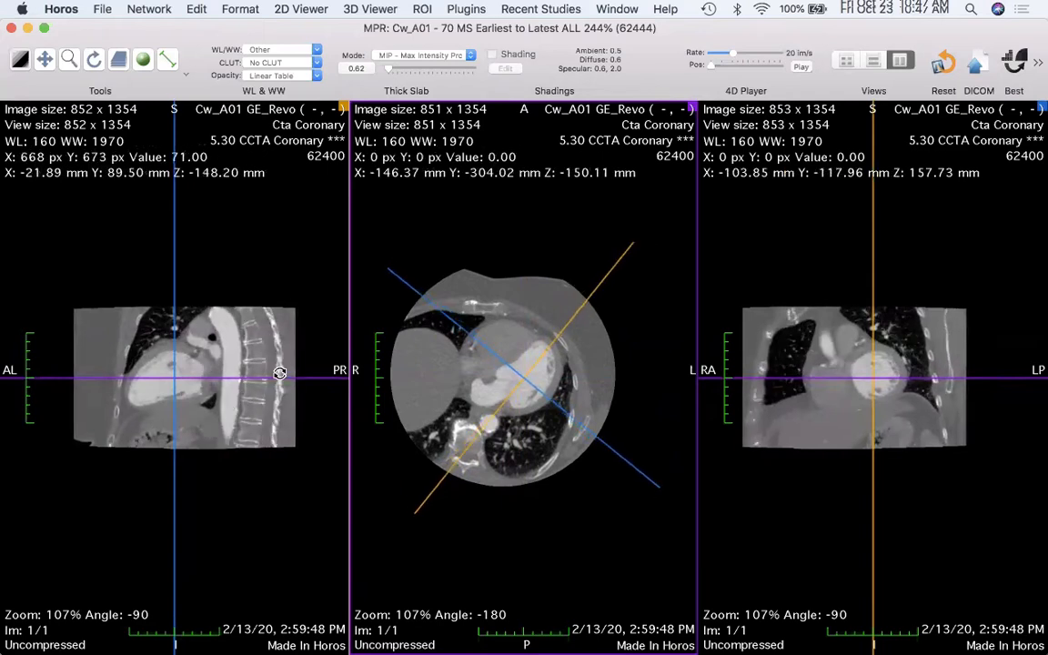
- Tilt the purple axis along the left ventricle's long axis, centre the crosshairs at the apex, and refine the orange axis's rotation
{"action": "left_click_drag", "start_coordinate": [296, 377], "coordinate": [263, 344]}
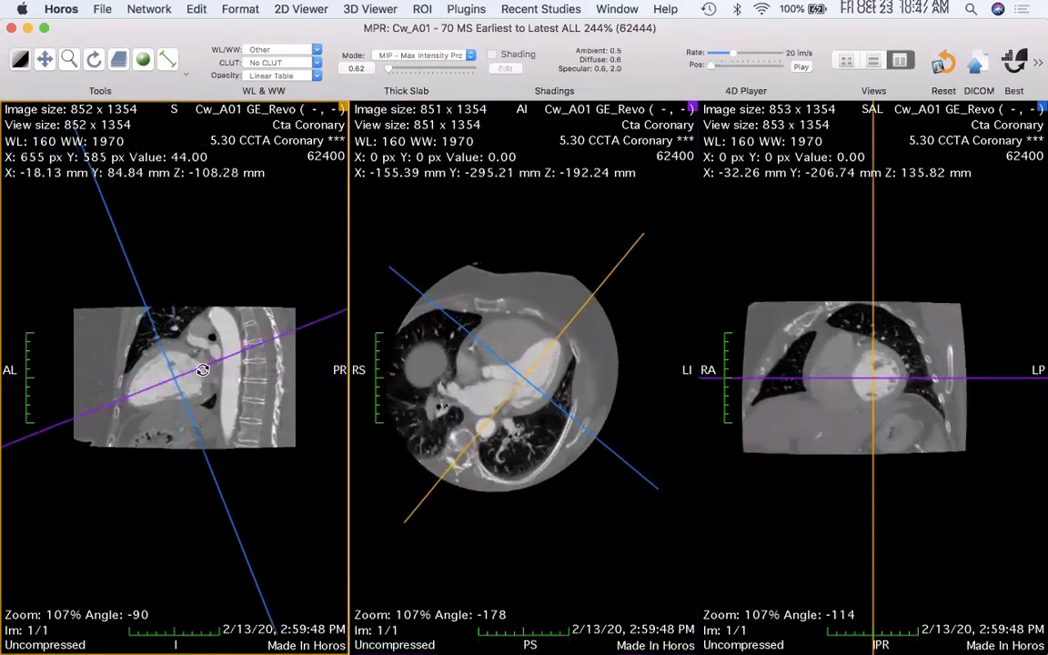
{"action": "left_click_drag", "start_coordinate": [168, 380], "coordinate": [136, 396]}
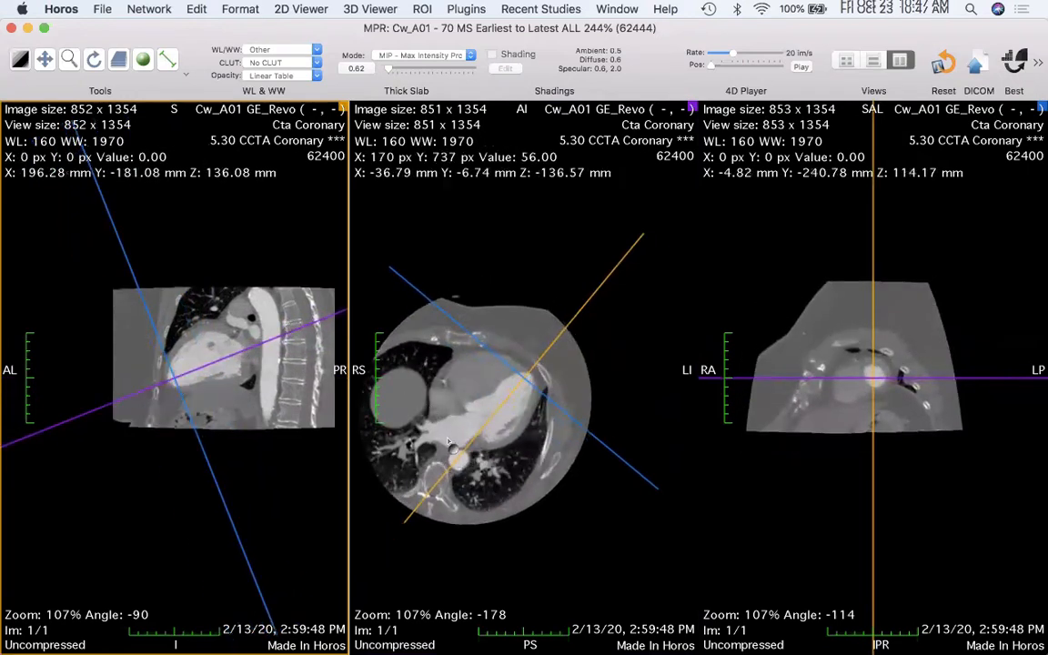
{"action": "left_click_drag", "start_coordinate": [428, 491], "coordinate": [413, 482]}
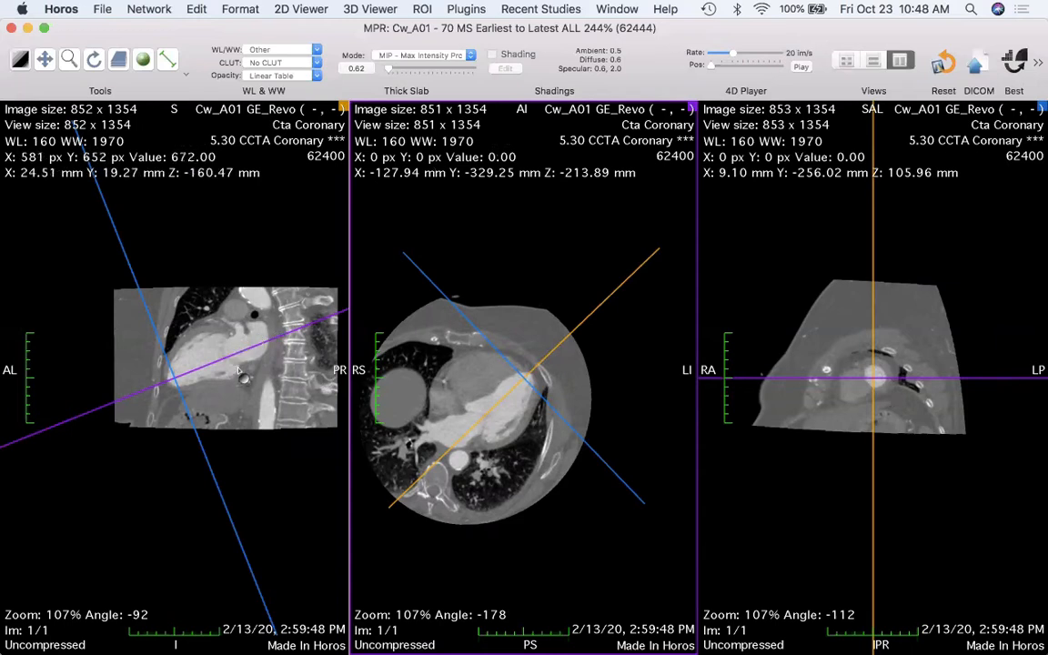
- Refine the purple axis along the left ventricle's long axis and move the short-axis plane from the apex to the mid-ventricle
{"action": "left_click_drag", "start_coordinate": [259, 344], "coordinate": [257, 331]}
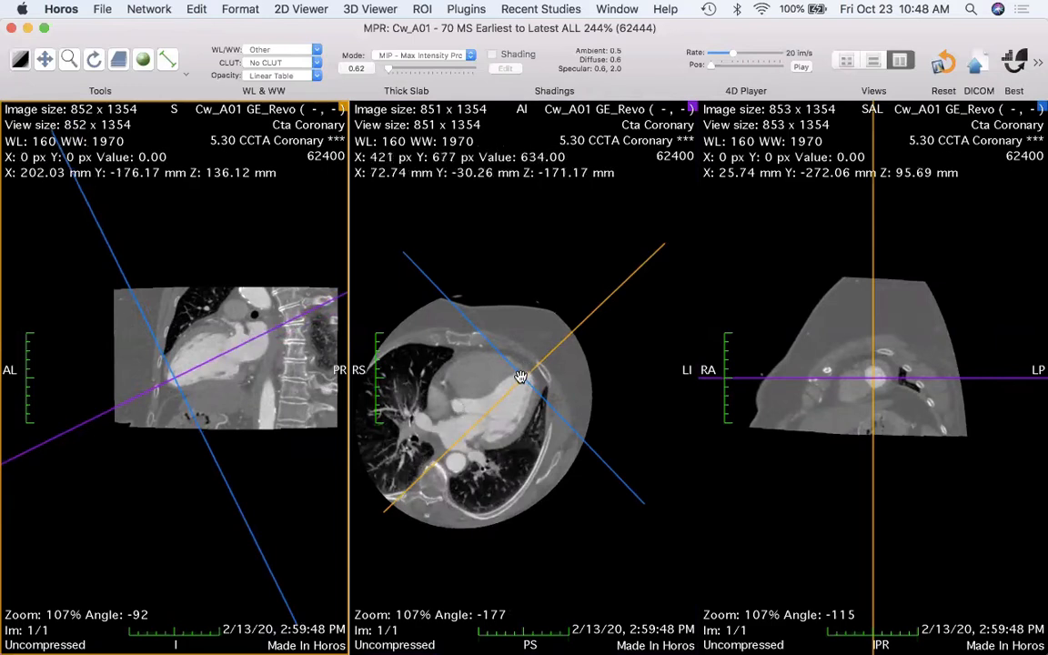
{"action": "left_click", "coordinate": [817, 455]}
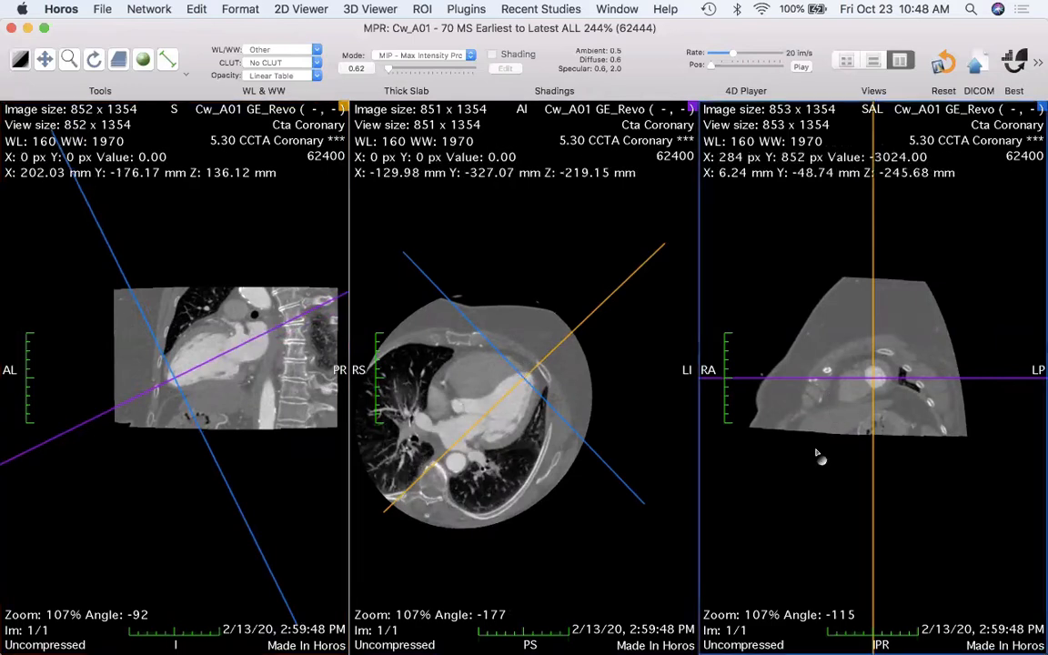
{"action": "scroll", "coordinate": [817, 455], "scroll_direction": "up", "scroll_amount": 10}
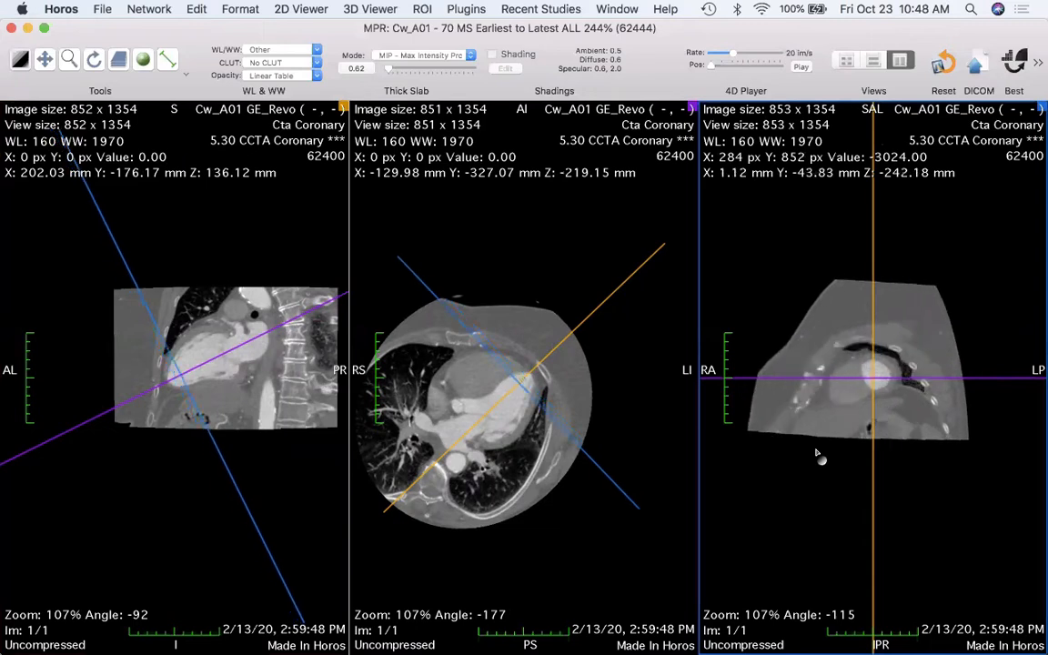
{"action": "scroll", "coordinate": [817, 452], "scroll_direction": "up", "scroll_amount": 15}
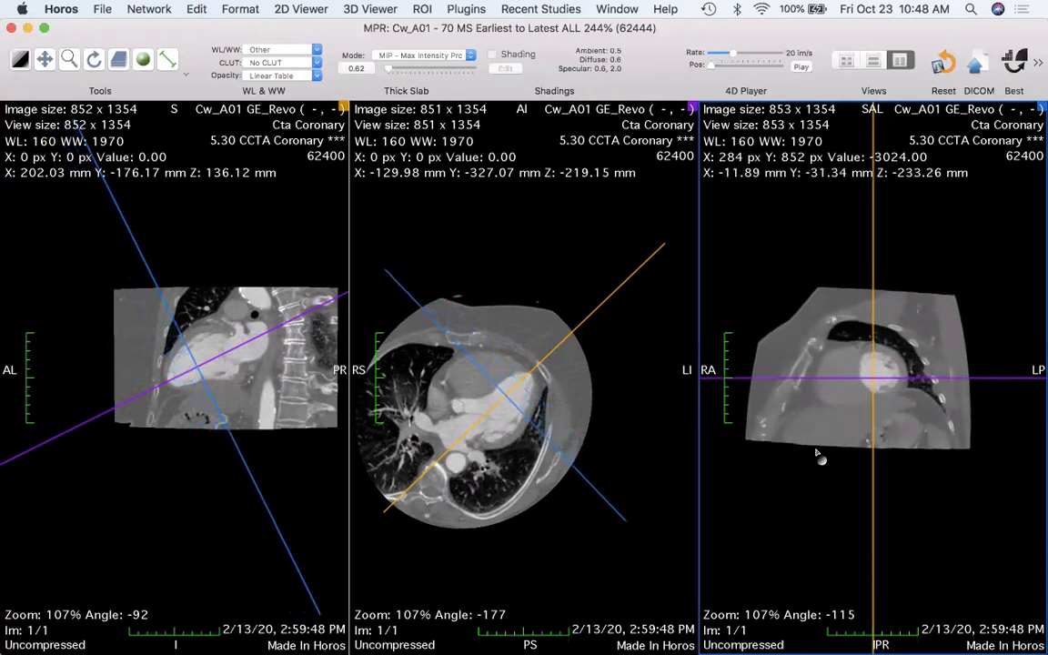
{"action": "scroll", "coordinate": [841, 466], "scroll_direction": "up", "scroll_amount": 5}
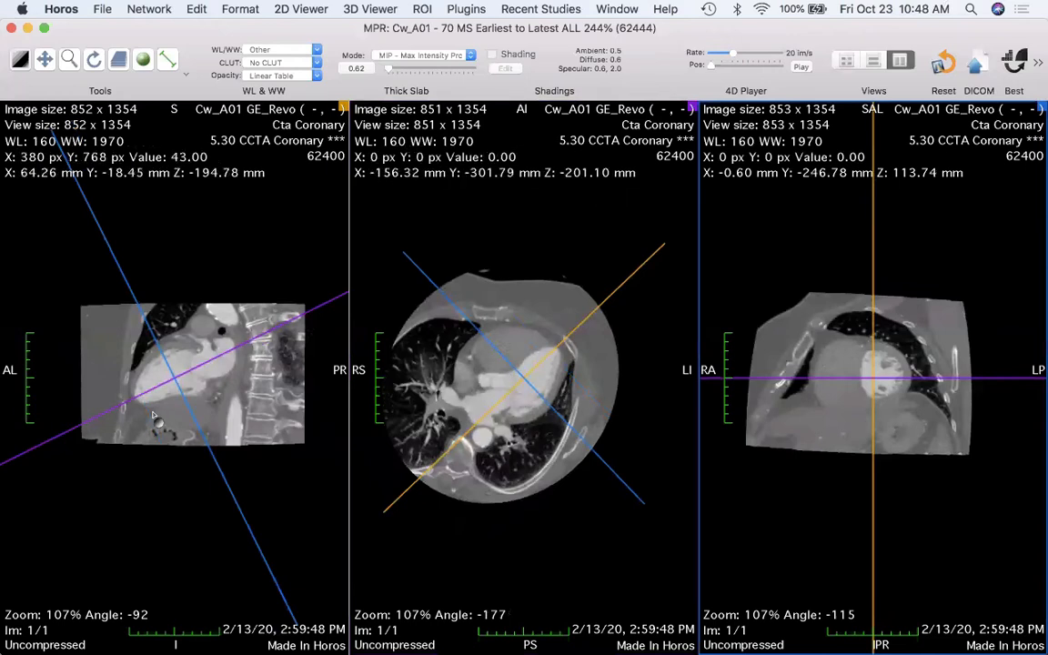
{"action": "scroll", "coordinate": [813, 479], "scroll_direction": "up", "scroll_amount": 3}
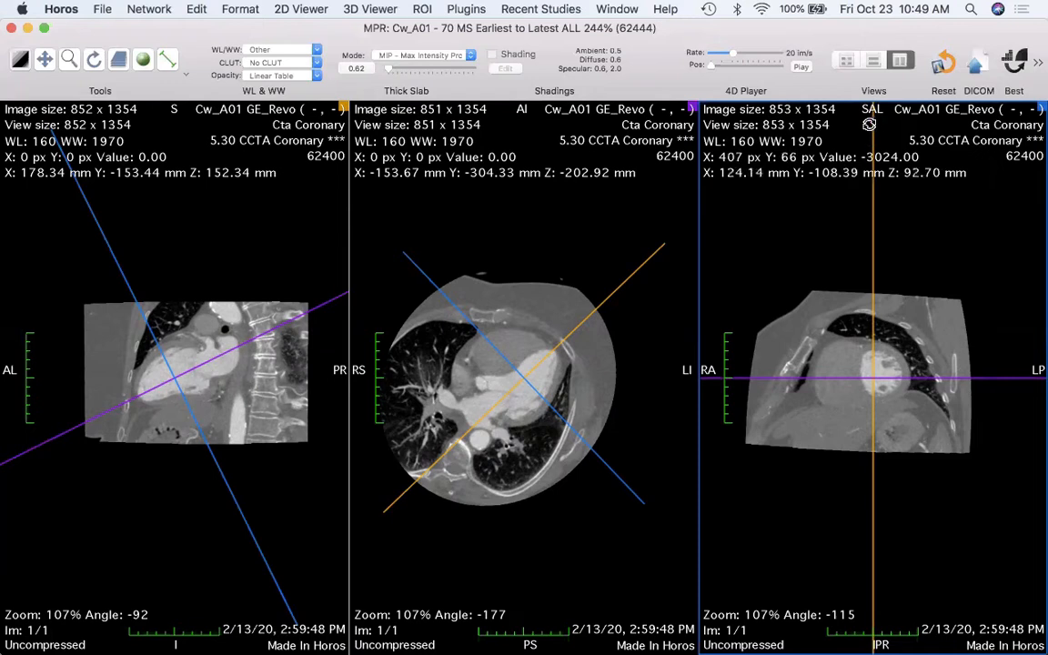
- Rotate the orange axis on the short-axis view to bring the aortic outflow into the long-axis plane, recentring the crosshairs in the left ventricle
{"action": "left_click_drag", "start_coordinate": [870, 124], "coordinate": [724, 182]}
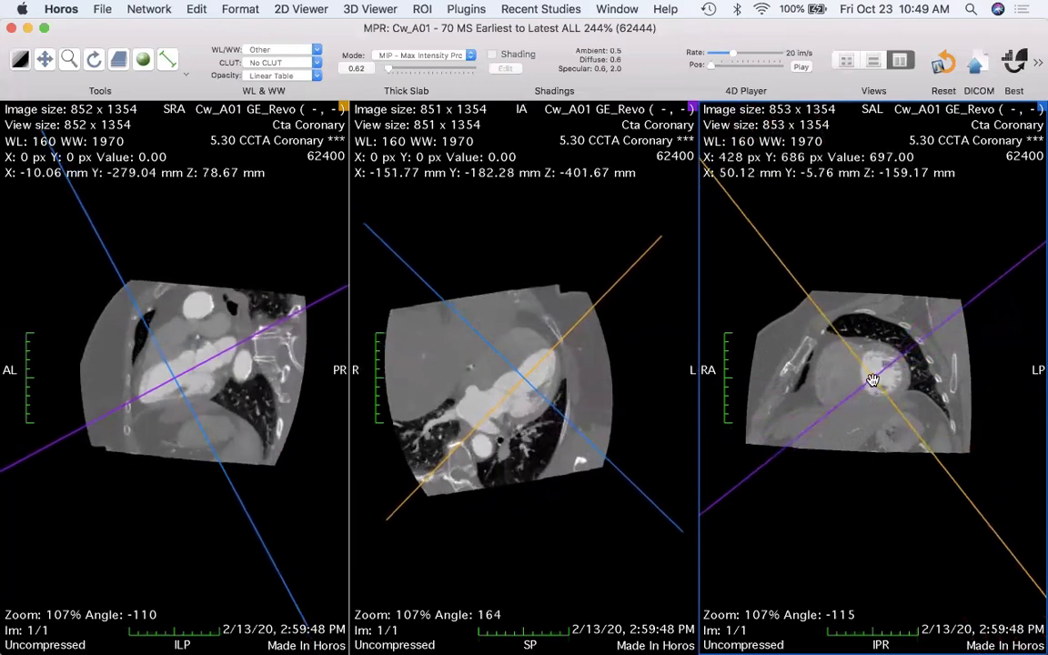
{"action": "mouse_move", "coordinate": [873, 378]}
{"action": "left_mouse_down"}
{"action": "mouse_move", "coordinate": [862, 398]}
{"action": "mouse_move", "coordinate": [877, 379]}
{"action": "left_mouse_up"}
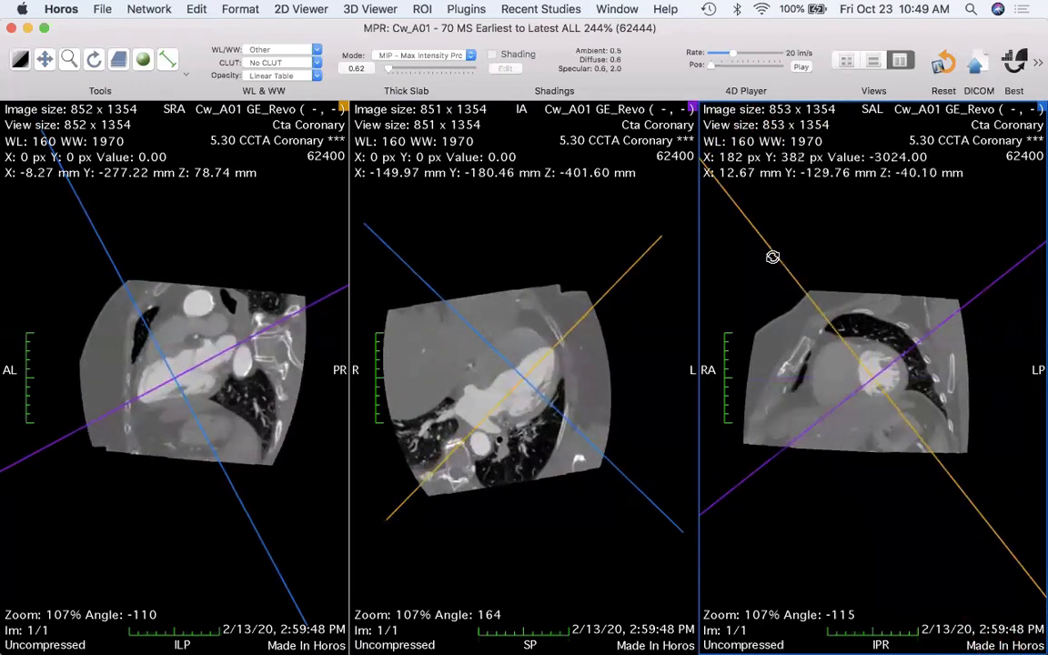
{"action": "left_click_drag", "start_coordinate": [770, 265], "coordinate": [752, 302]}
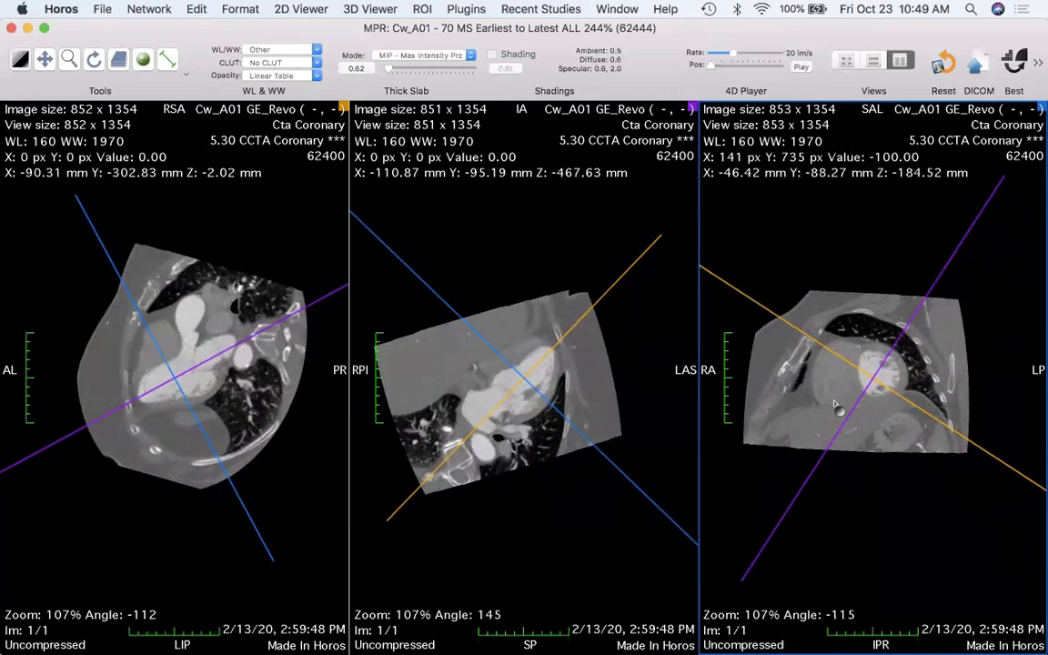
{"action": "mouse_move", "coordinate": [871, 375]}
{"action": "left_mouse_down"}
{"action": "mouse_move", "coordinate": [878, 371]}
{"action": "mouse_move", "coordinate": [876, 385]}
{"action": "left_mouse_up"}
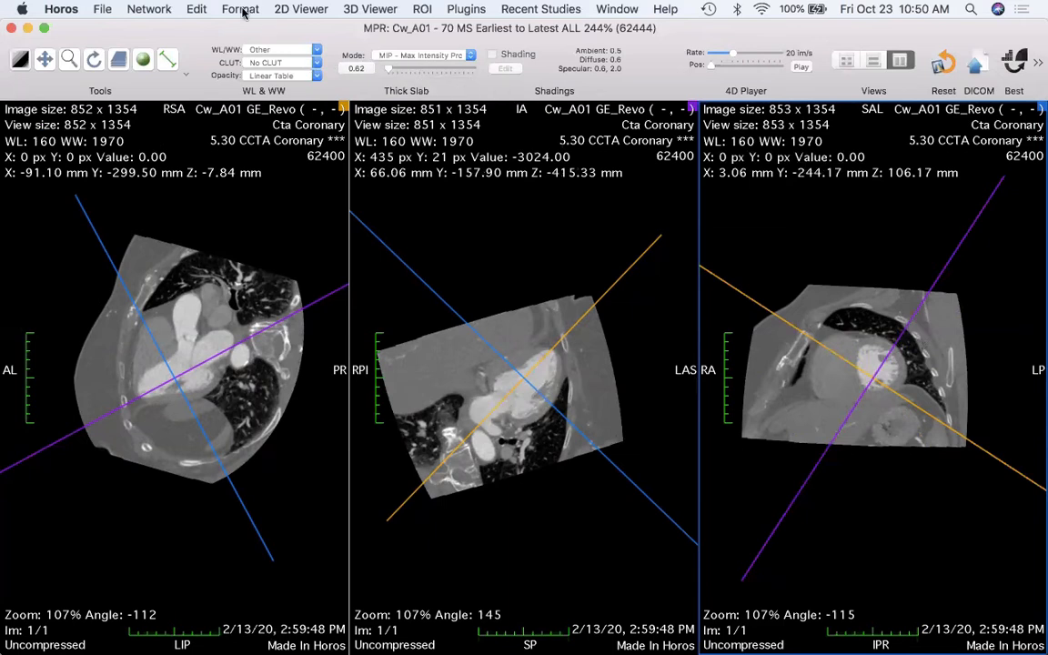
- Scale the short-axis view to Actual Size and enlarge it to fill the whole viewing area
{"action": "left_click", "coordinate": [292, 9]}
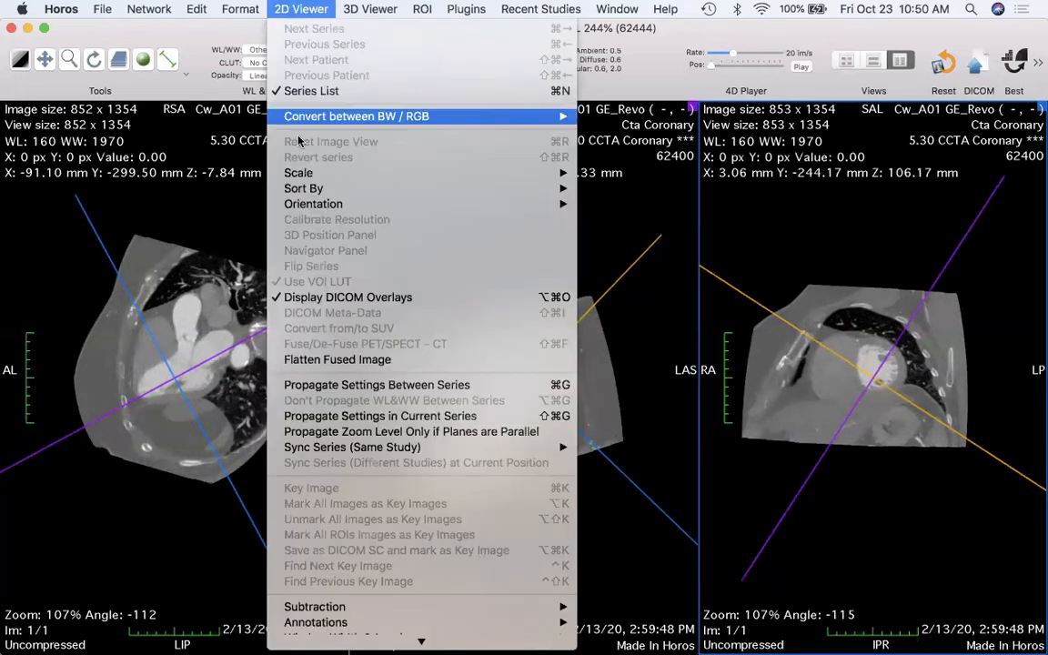
{"action": "mouse_move", "coordinate": [307, 177]}
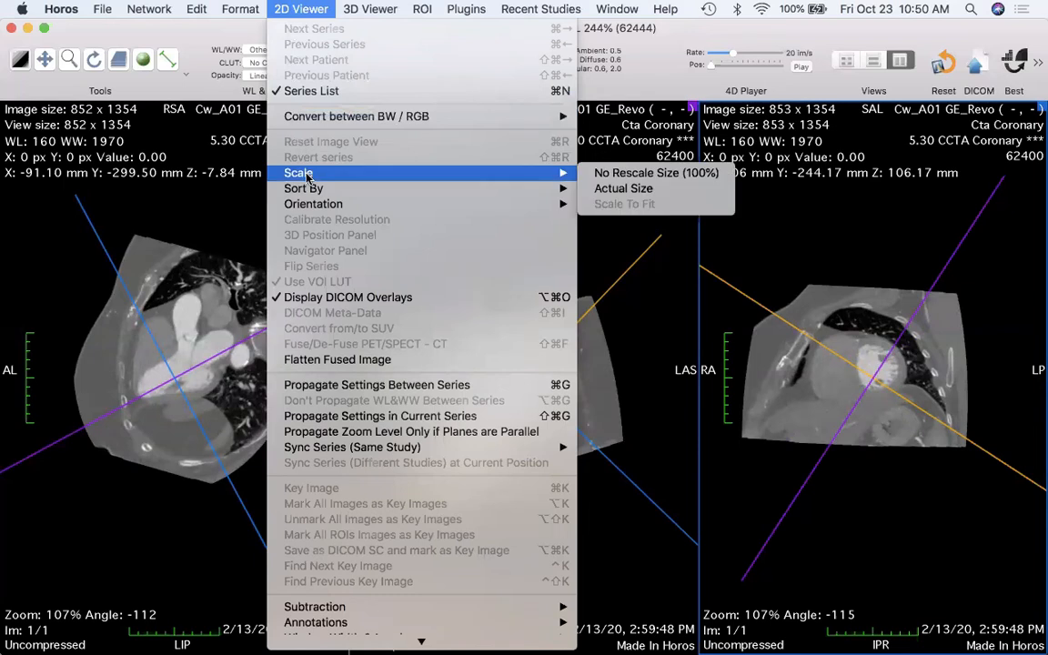
{"action": "left_click", "coordinate": [670, 189]}
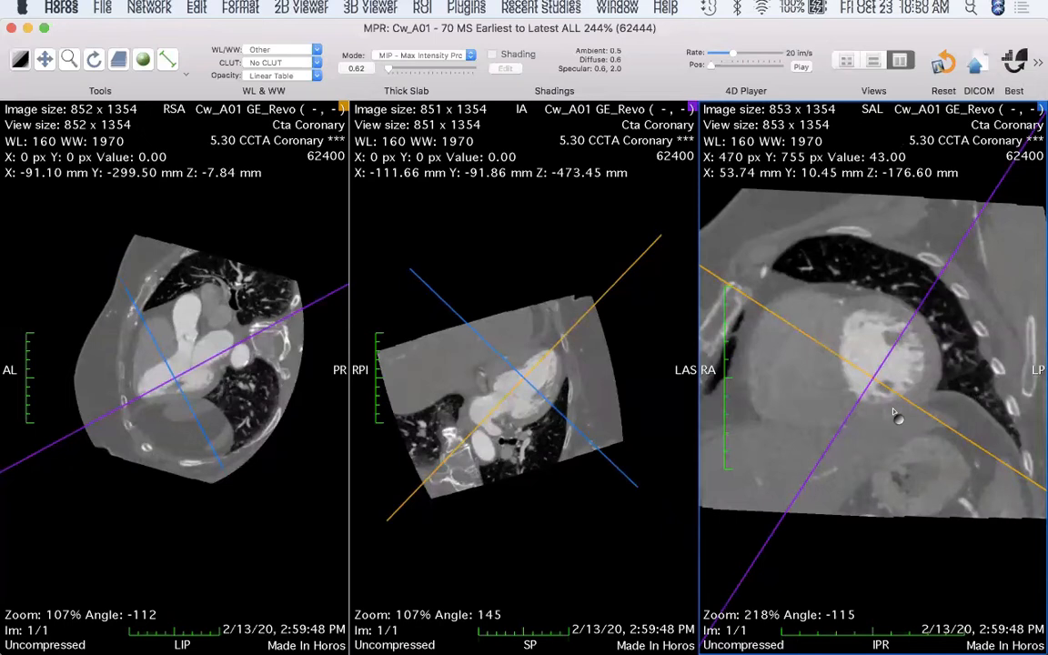
{"action": "double_click", "coordinate": [805, 380]}
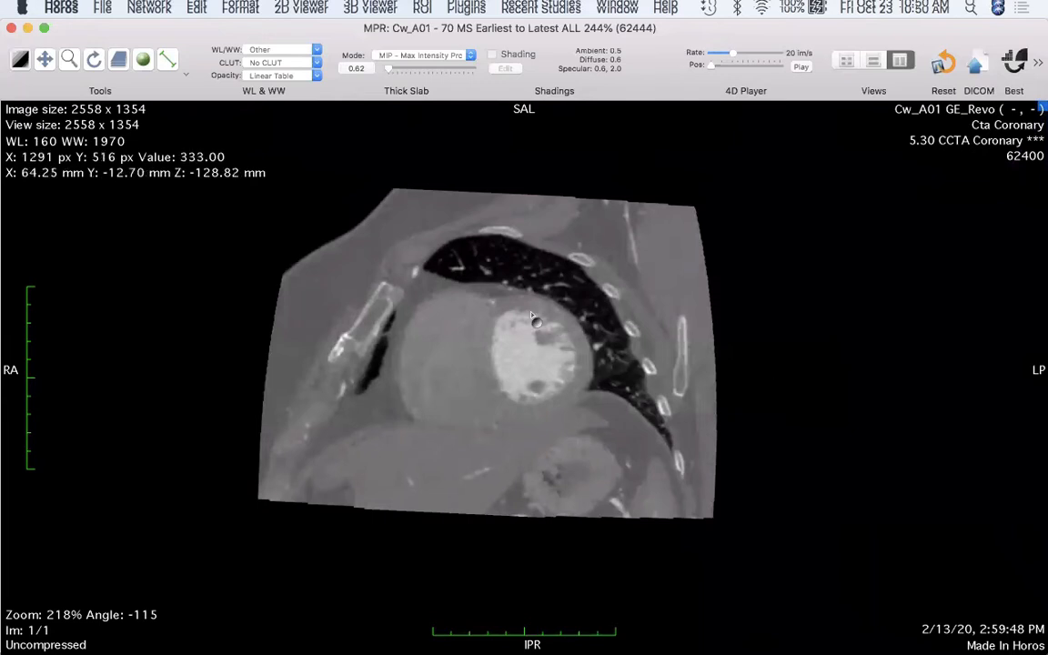
- Examine the short-axis slices of the left ventricle between apex and base, including the papillary muscles
{"action": "scroll", "coordinate": [532, 316], "scroll_direction": "up", "scroll_amount": 5}
{"action": "scroll", "coordinate": [532, 316], "scroll_direction": "down", "scroll_amount": 10}
{"action": "scroll", "coordinate": [532, 316], "scroll_direction": "down", "scroll_amount": 10}
{"action": "scroll", "coordinate": [532, 315], "scroll_direction": "down", "scroll_amount": 4}
{"action": "scroll", "coordinate": [532, 315], "scroll_direction": "up", "scroll_amount": 10}
{"action": "scroll", "coordinate": [532, 316], "scroll_direction": "up", "scroll_amount": 10}
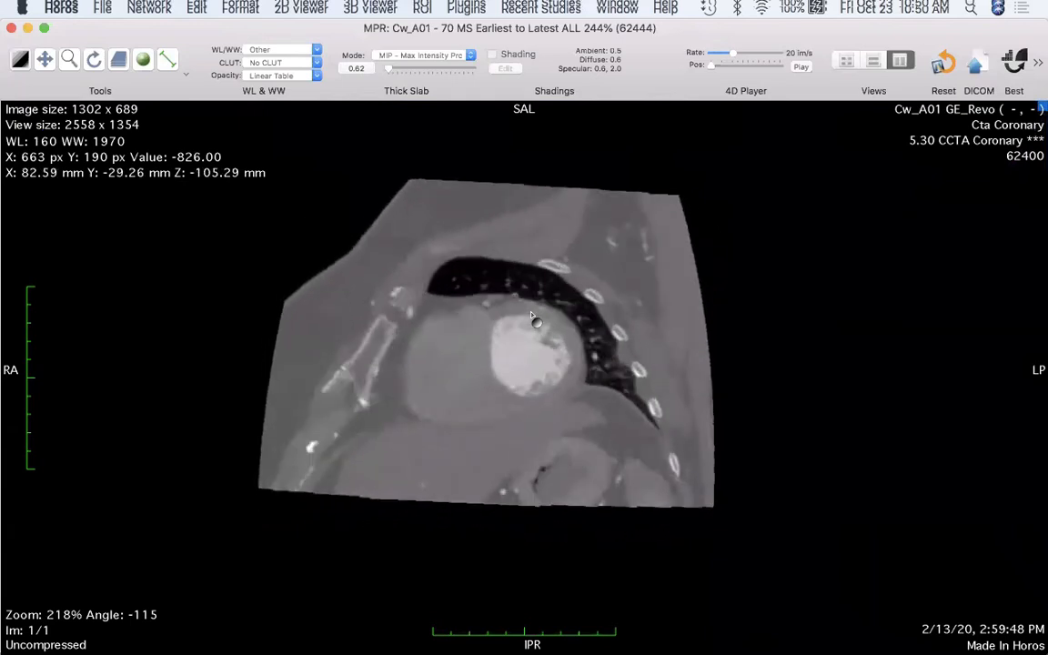
{"action": "scroll", "coordinate": [533, 315], "scroll_direction": "up", "scroll_amount": 2}
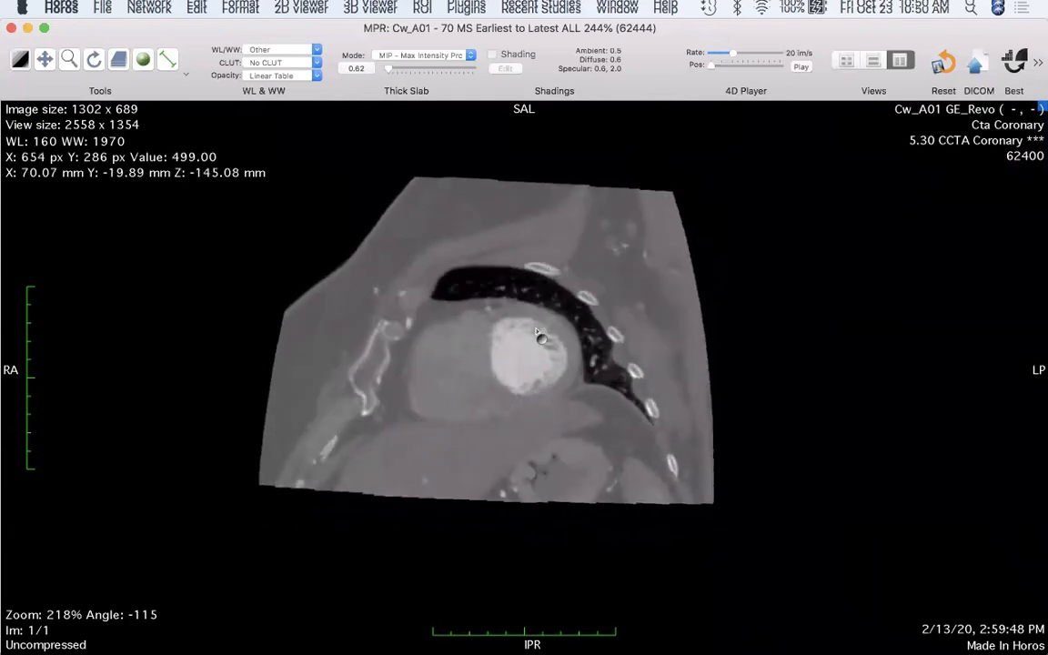
{"action": "scroll", "coordinate": [537, 350], "scroll_direction": "down", "scroll_amount": 8}
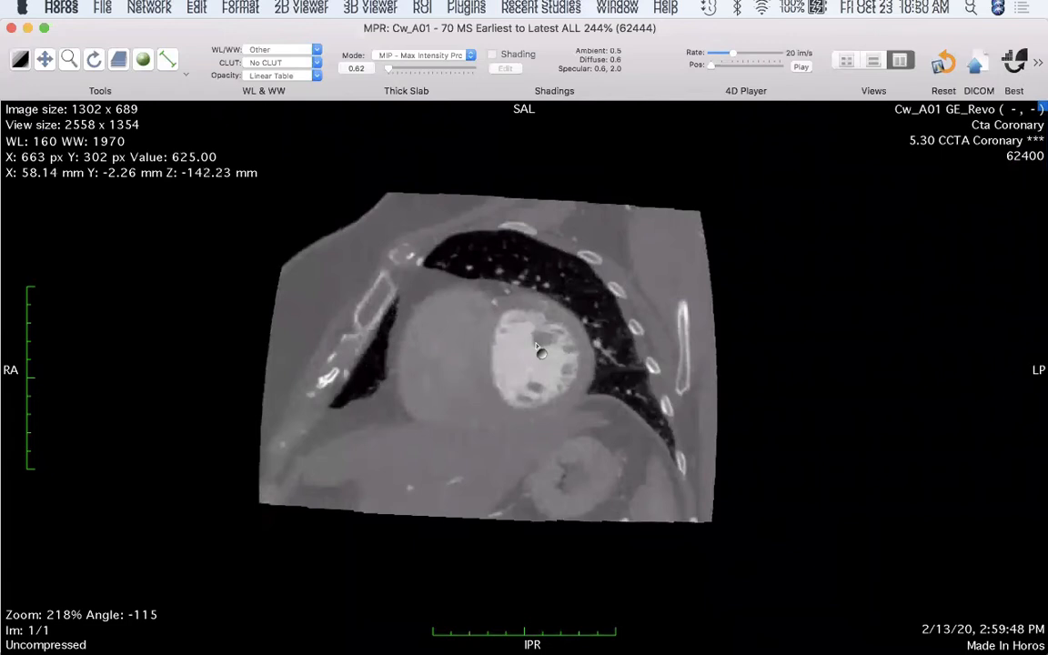
{"action": "scroll", "coordinate": [538, 350], "scroll_direction": "down", "scroll_amount": 2}
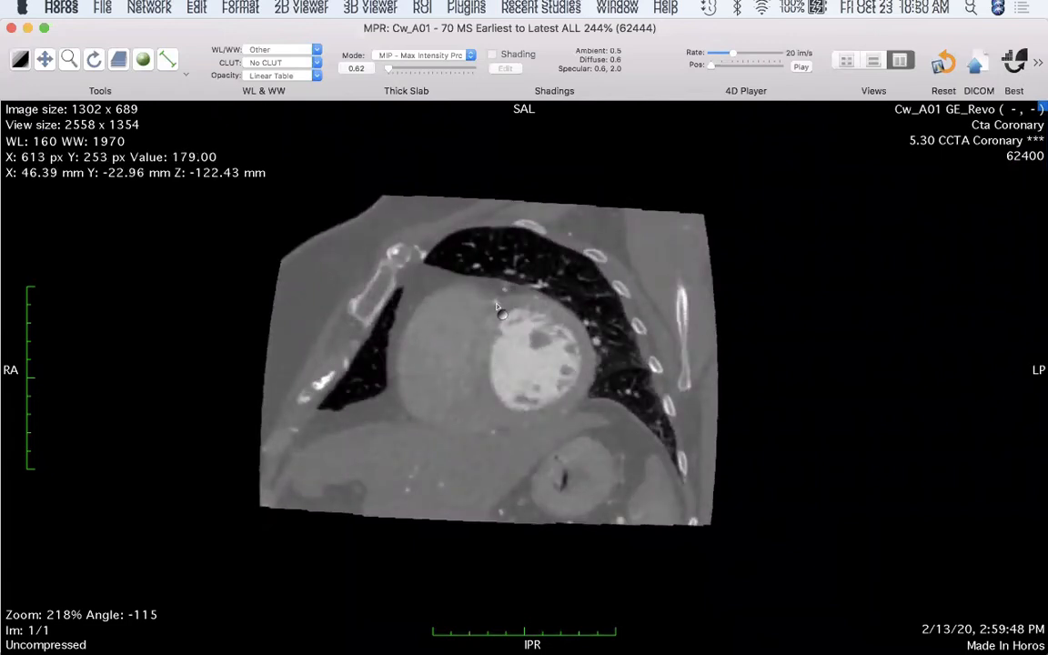
{"action": "scroll", "coordinate": [549, 378], "scroll_direction": "down", "scroll_amount": 4}
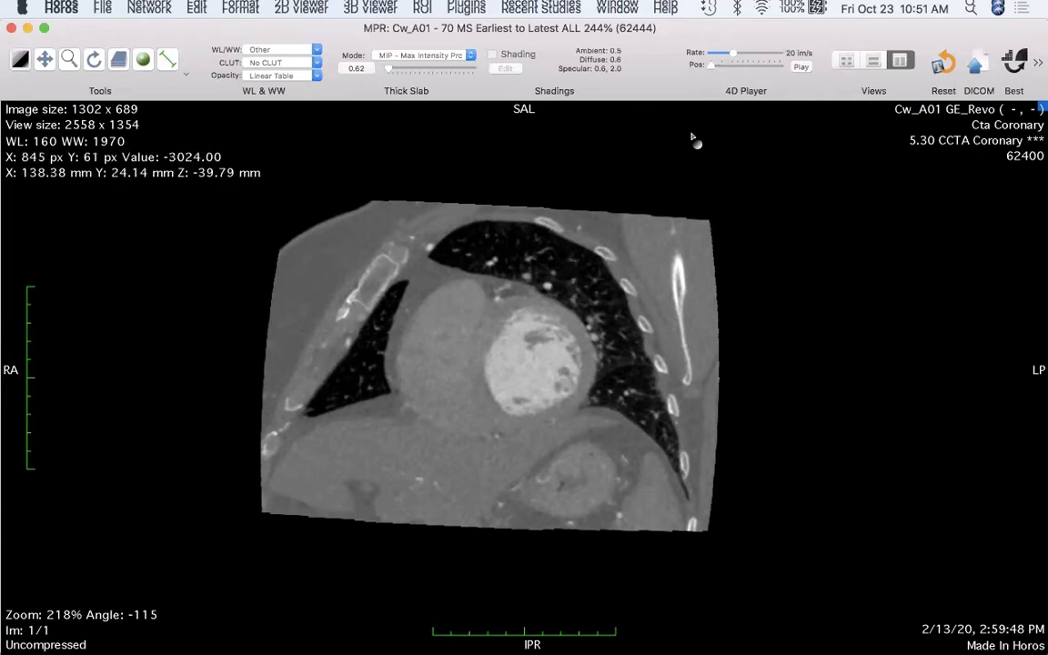
- Advance the 4D position to phase 62429 and review the short-axis slices of the contracted left ventricle
{"action": "left_click", "coordinate": [716, 66]}
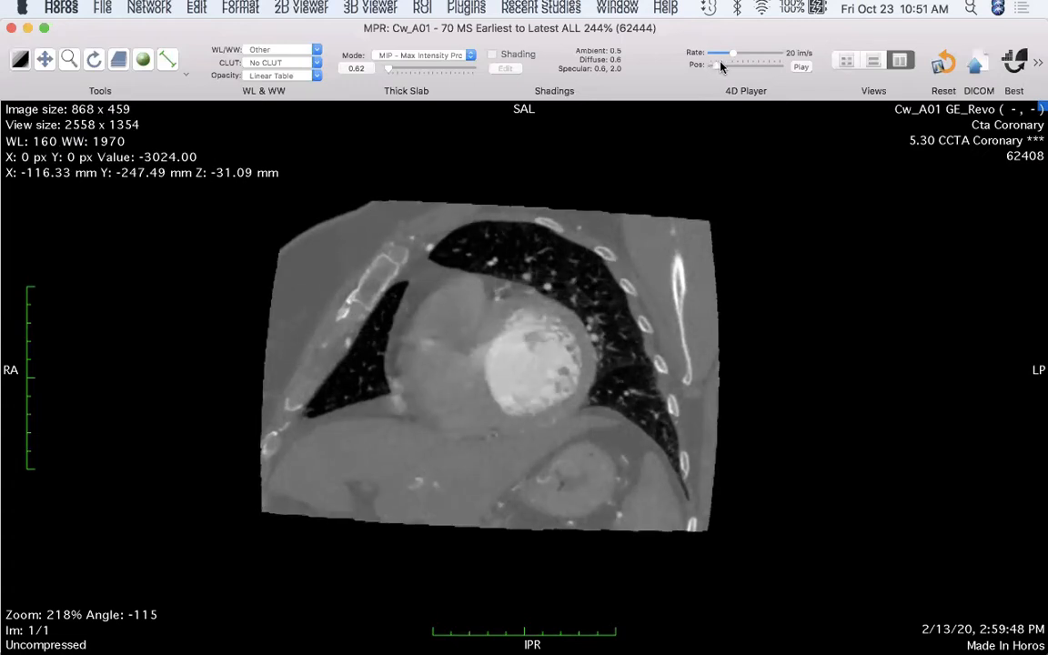
{"action": "left_click", "coordinate": [720, 65]}
{"action": "left_click_drag", "start_coordinate": [720, 66], "coordinate": [734, 65]}
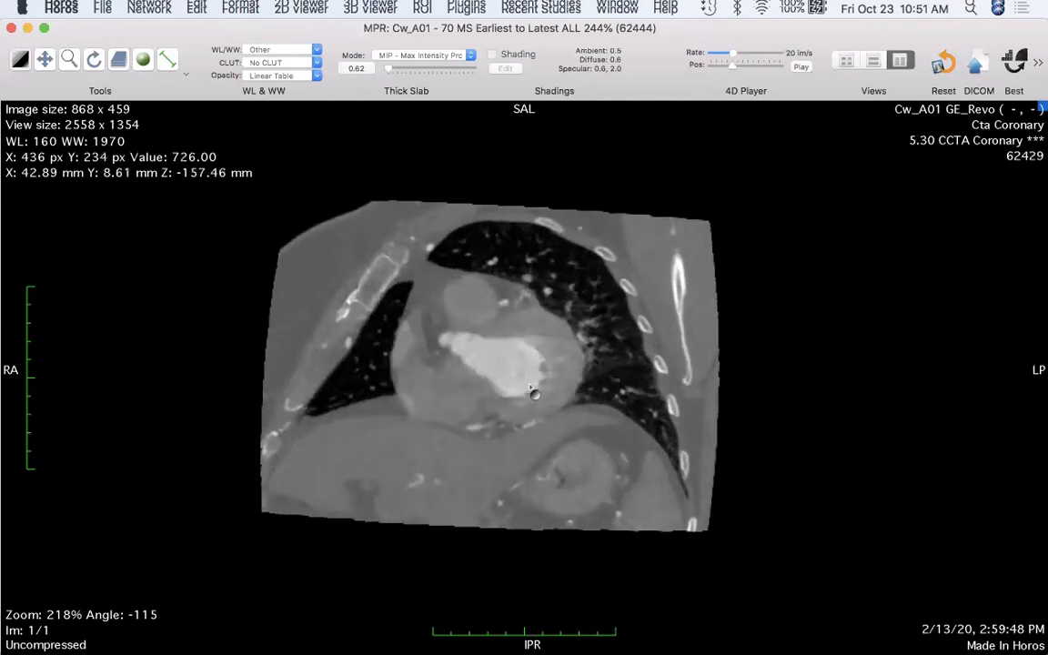
{"action": "scroll", "coordinate": [530, 388], "scroll_direction": "up", "scroll_amount": 10}
{"action": "scroll", "coordinate": [530, 389], "scroll_direction": "down", "scroll_amount": 20}
{"action": "scroll", "coordinate": [530, 389], "scroll_direction": "down", "scroll_amount": 5}
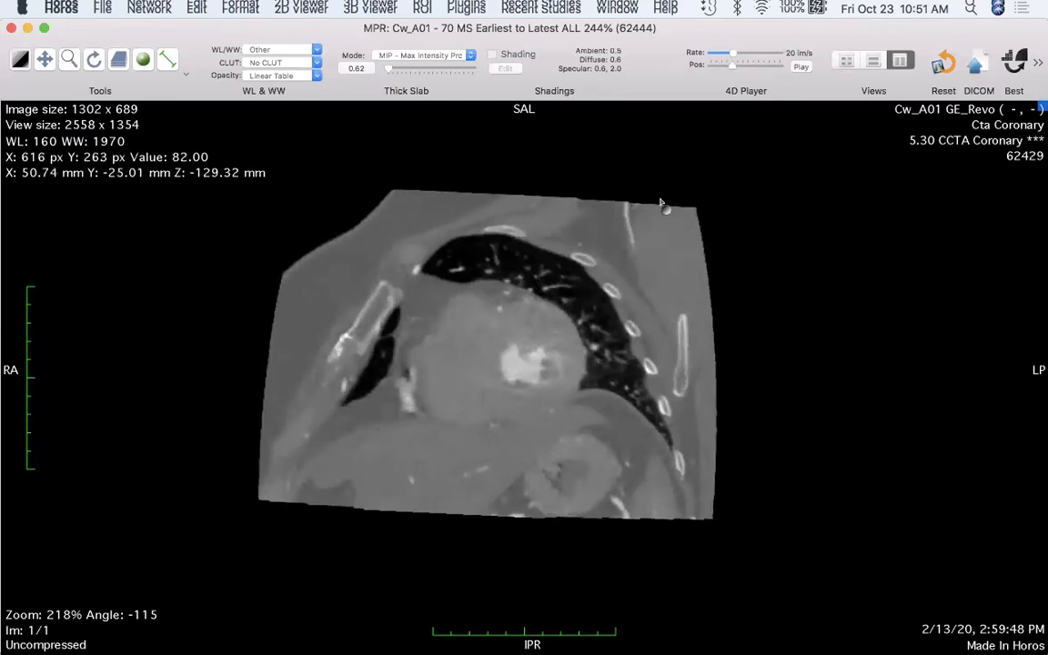
- Advance the 4D position to phase 62444 and review the left ventricle's short-axis slices up to the outflow tract
{"action": "left_click", "coordinate": [742, 68]}
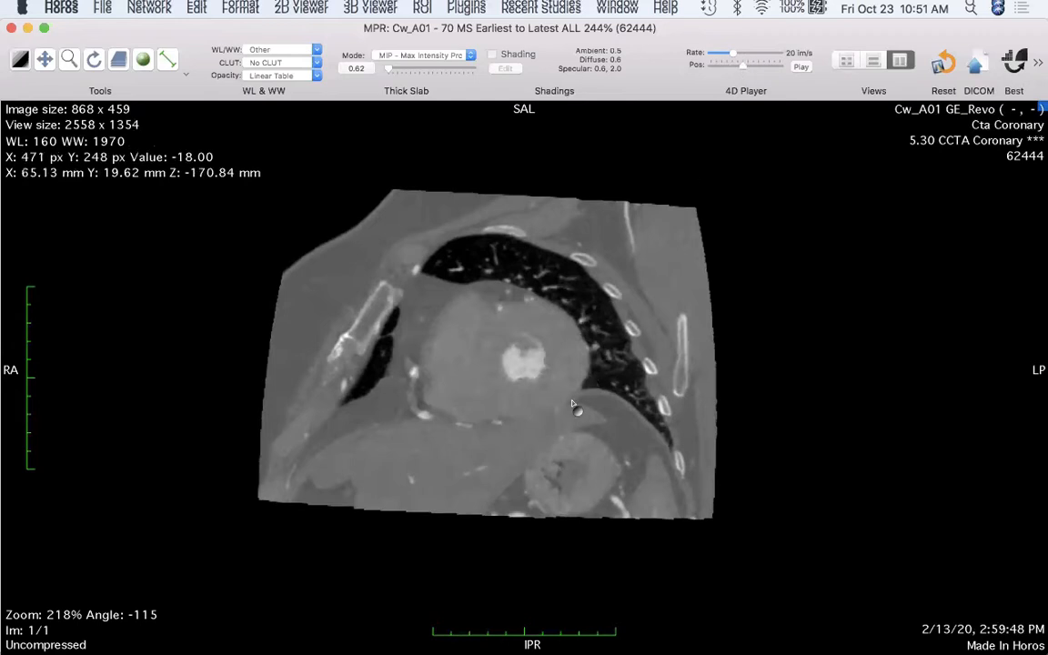
{"action": "scroll", "coordinate": [574, 404], "scroll_direction": "down", "scroll_amount": 10}
{"action": "scroll", "coordinate": [574, 404], "scroll_direction": "down", "scroll_amount": 10}
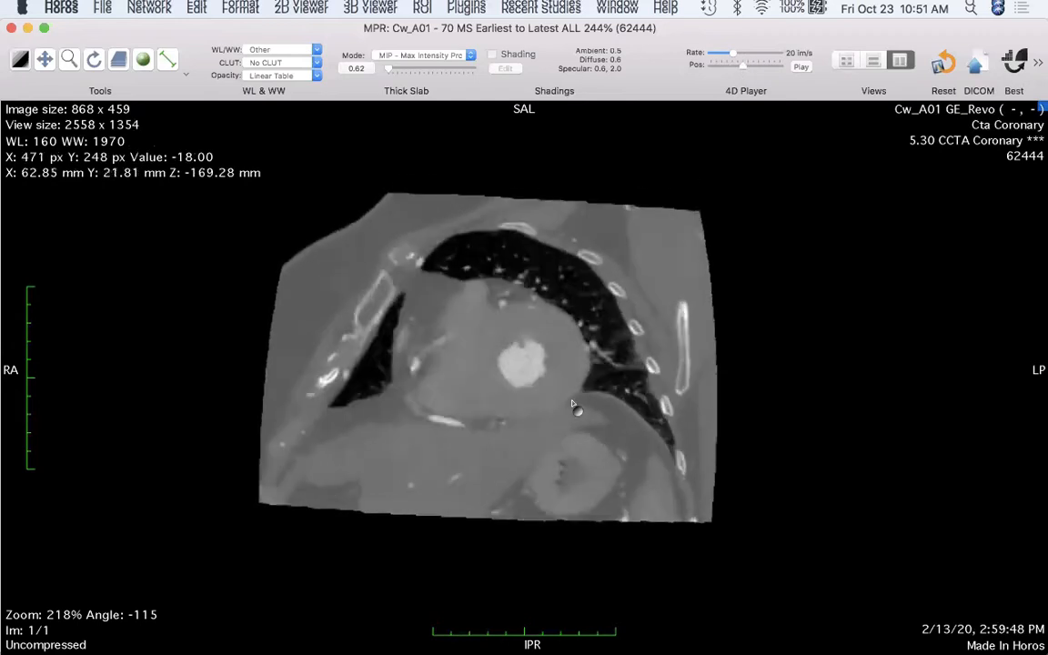
{"action": "scroll", "coordinate": [573, 404], "scroll_direction": "down", "scroll_amount": 6}
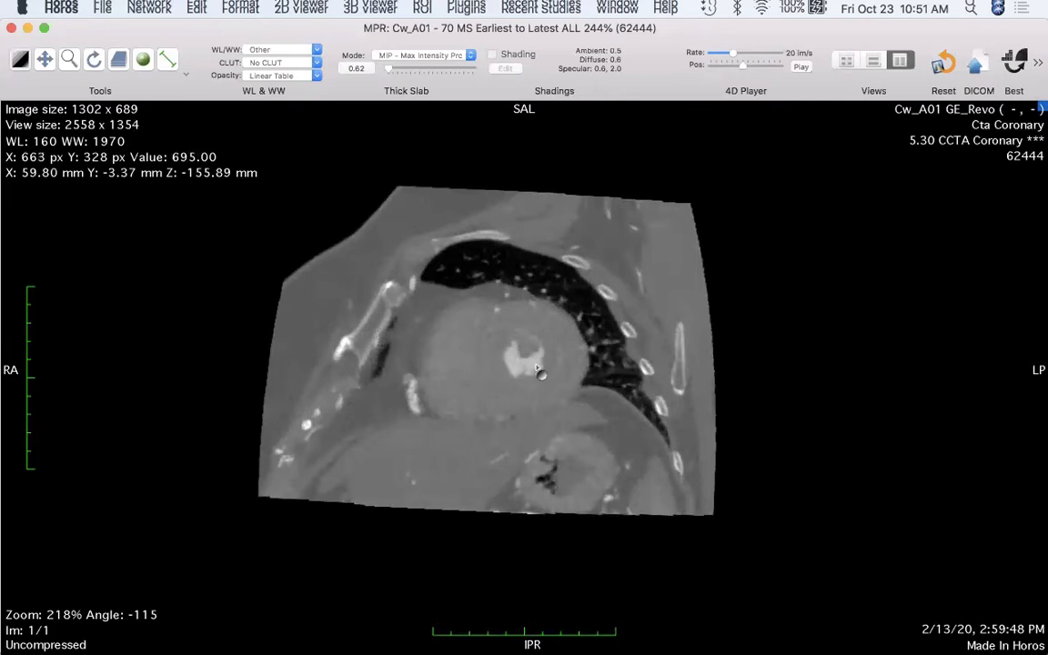
{"action": "left_click_drag", "start_coordinate": [516, 354], "coordinate": [496, 362]}
{"action": "scroll", "coordinate": [496, 362], "scroll_direction": "down", "scroll_amount": 10}
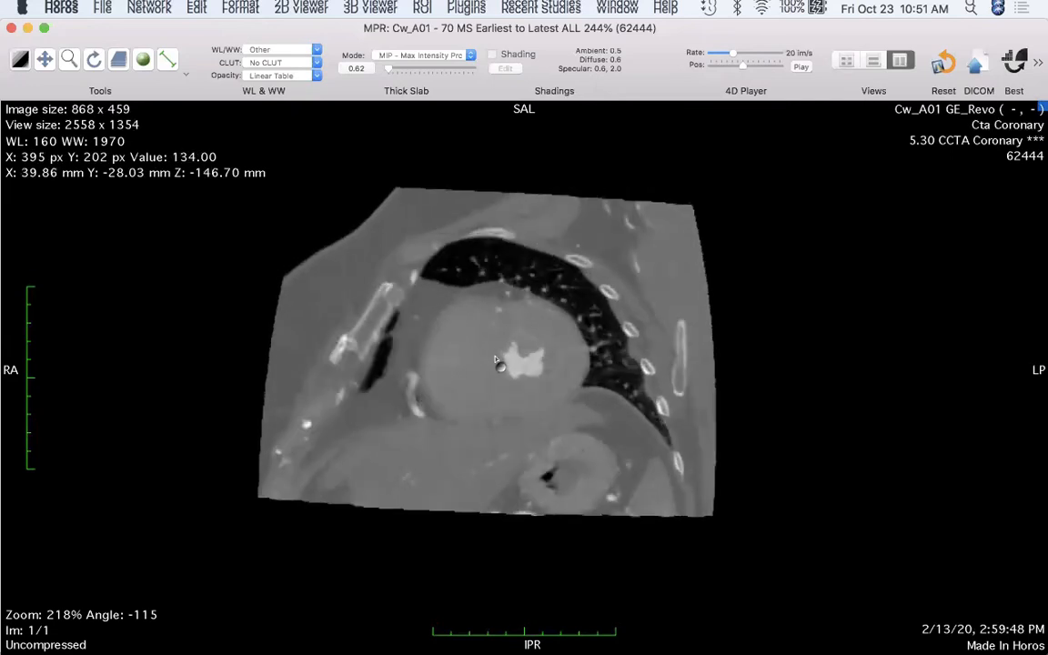
{"action": "scroll", "coordinate": [496, 362], "scroll_direction": "down", "scroll_amount": 2}
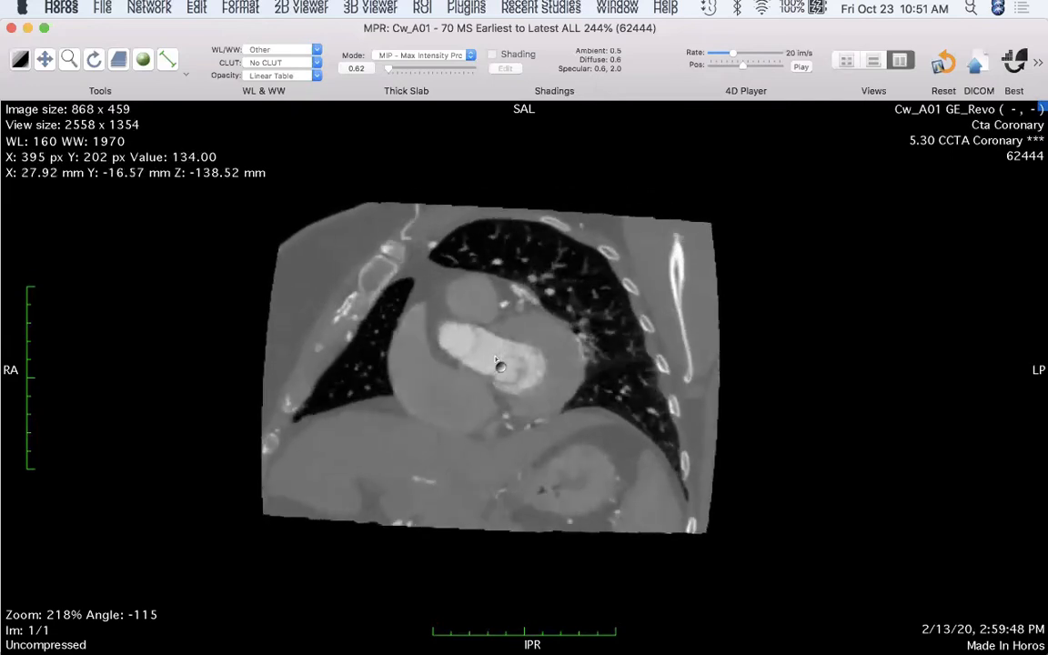
- Trace the right coronary artery around the right side of the heart through the short-axis slices
{"action": "scroll", "coordinate": [496, 362], "scroll_direction": "up", "scroll_amount": 4}
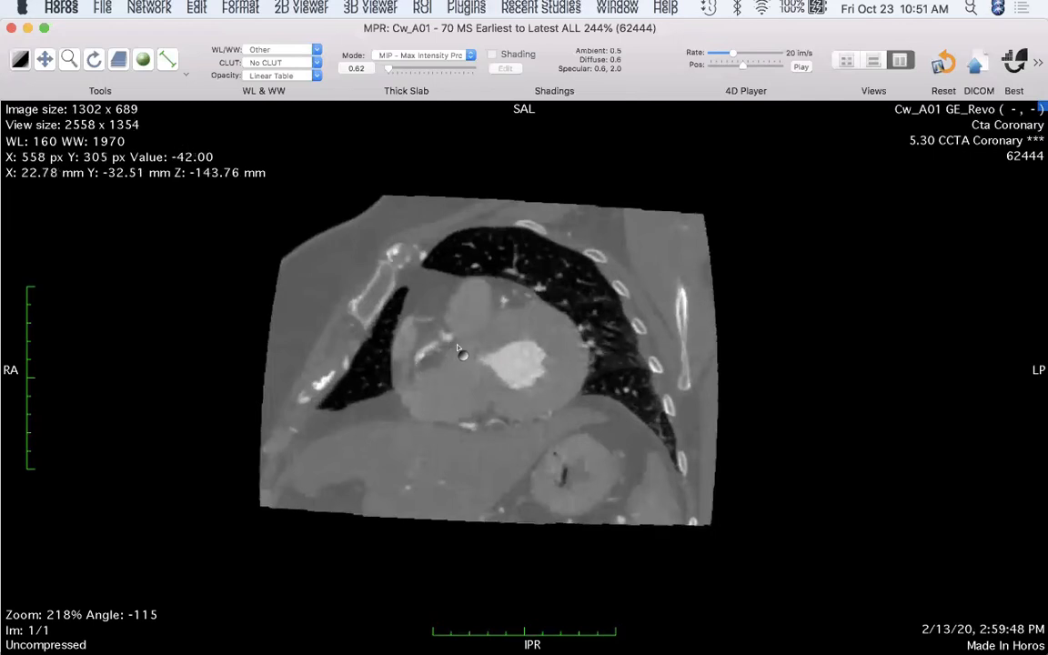
{"action": "scroll", "coordinate": [458, 348], "scroll_direction": "down", "scroll_amount": 4}
{"action": "scroll", "coordinate": [458, 348], "scroll_direction": "down", "scroll_amount": 2}
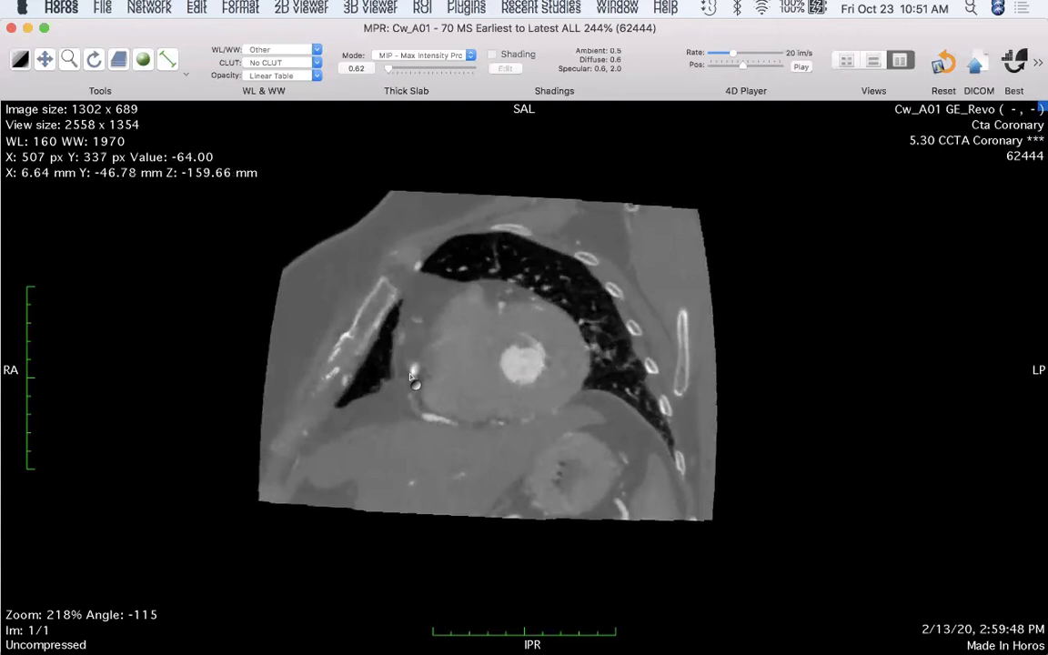
{"action": "scroll", "coordinate": [438, 368], "scroll_direction": "down", "scroll_amount": 3}
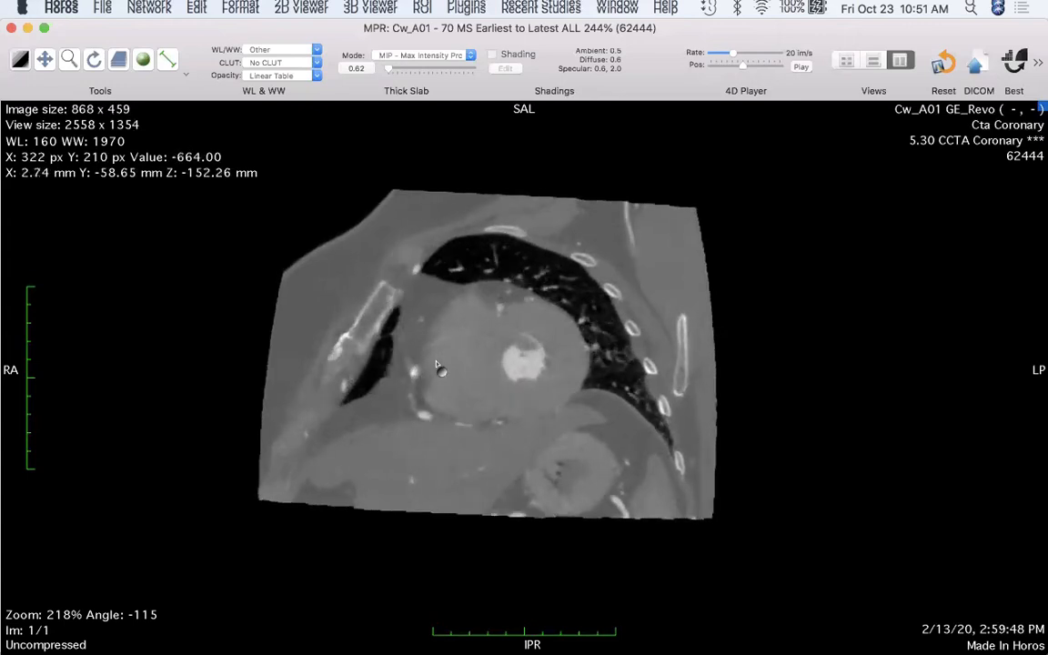
{"action": "scroll", "coordinate": [438, 367], "scroll_direction": "up", "scroll_amount": 5}
{"action": "scroll", "coordinate": [437, 365], "scroll_direction": "up", "scroll_amount": 3}
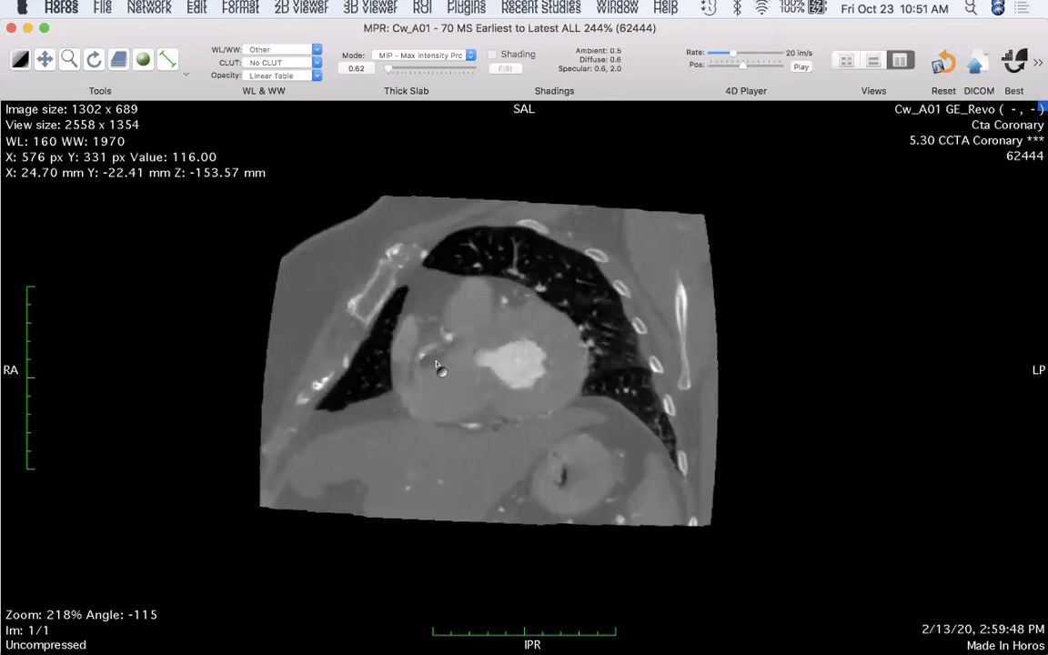
{"action": "scroll", "coordinate": [438, 366], "scroll_direction": "down", "scroll_amount": 3}
{"action": "scroll", "coordinate": [438, 366], "scroll_direction": "down", "scroll_amount": 5}
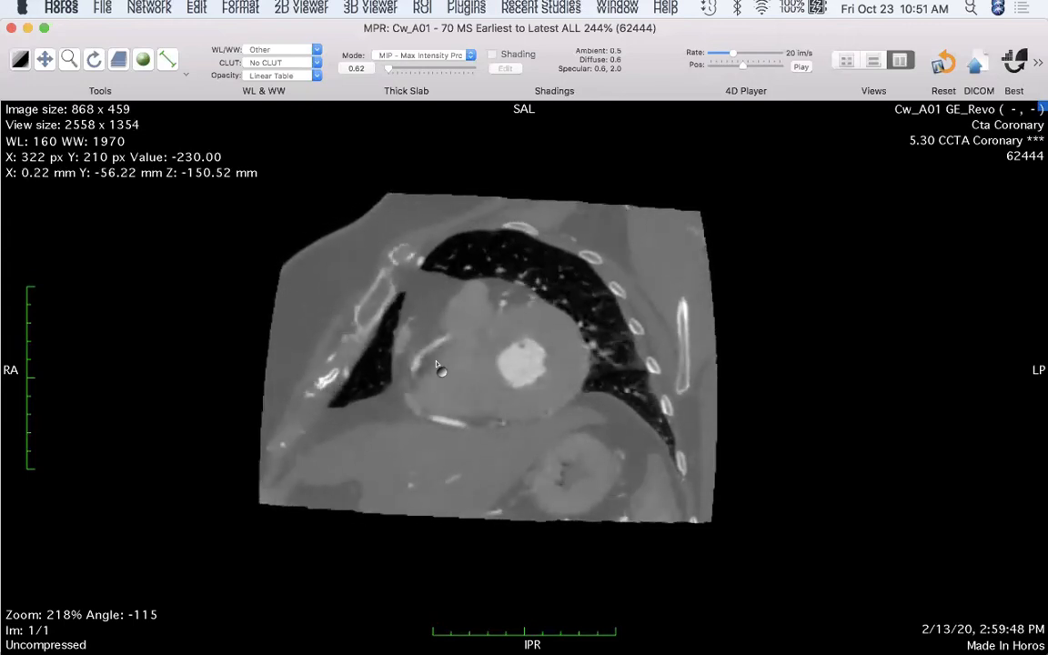
{"action": "scroll", "coordinate": [437, 368], "scroll_direction": "down", "scroll_amount": 1}
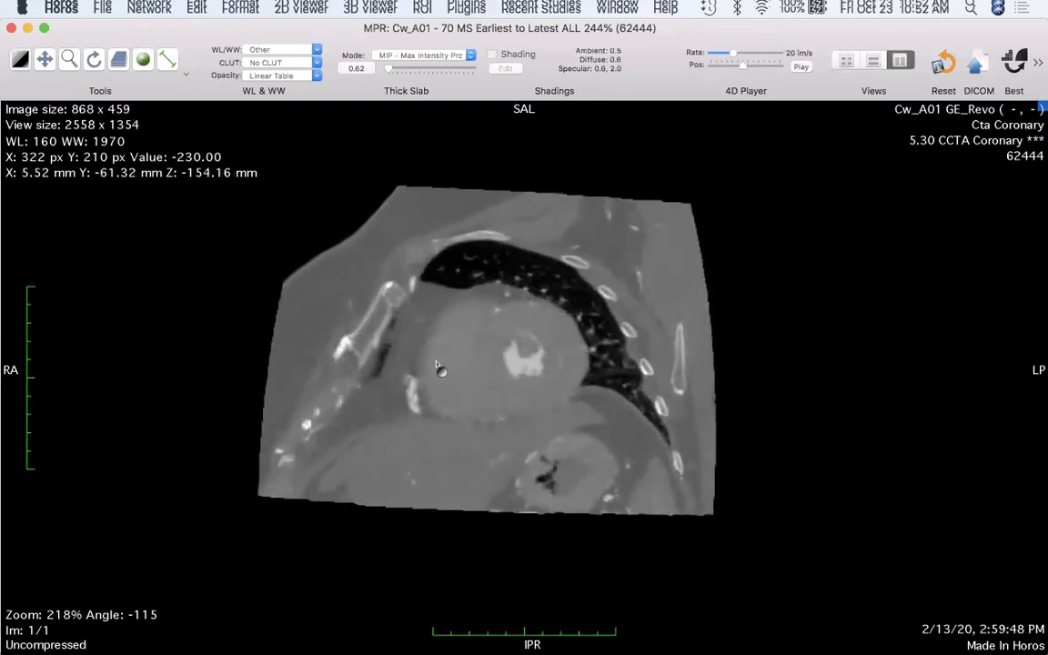
- Return to the slice with the right coronary artery's curve and set the MIP thick slab to 16.31 mm
{"action": "scroll", "coordinate": [437, 367], "scroll_direction": "up", "scroll_amount": 4}
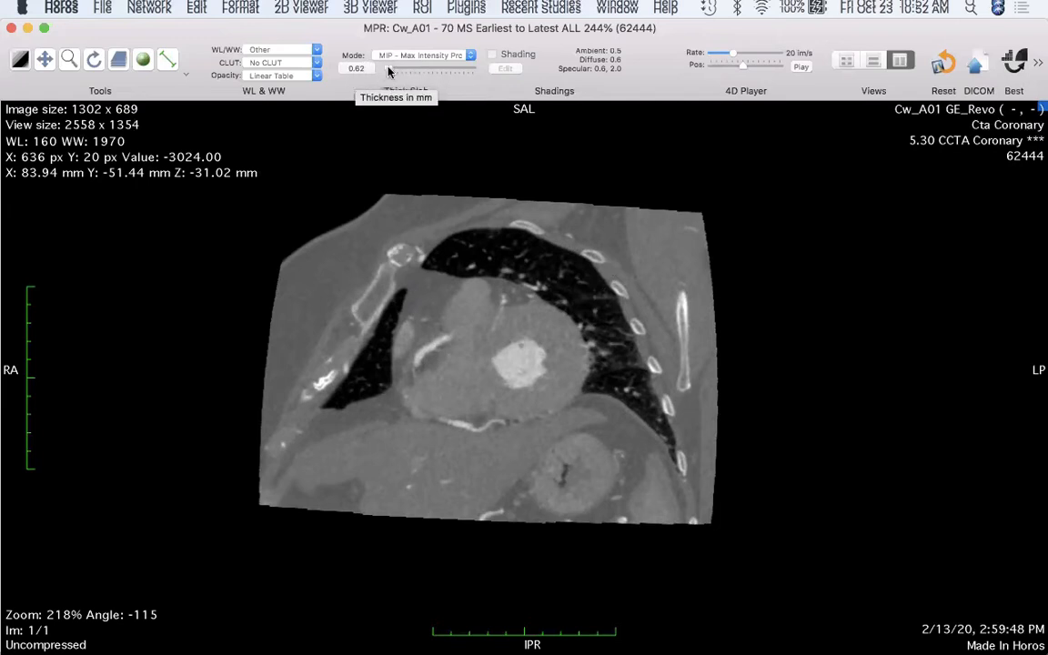
{"action": "left_click_drag", "start_coordinate": [388, 71], "coordinate": [402, 72]}
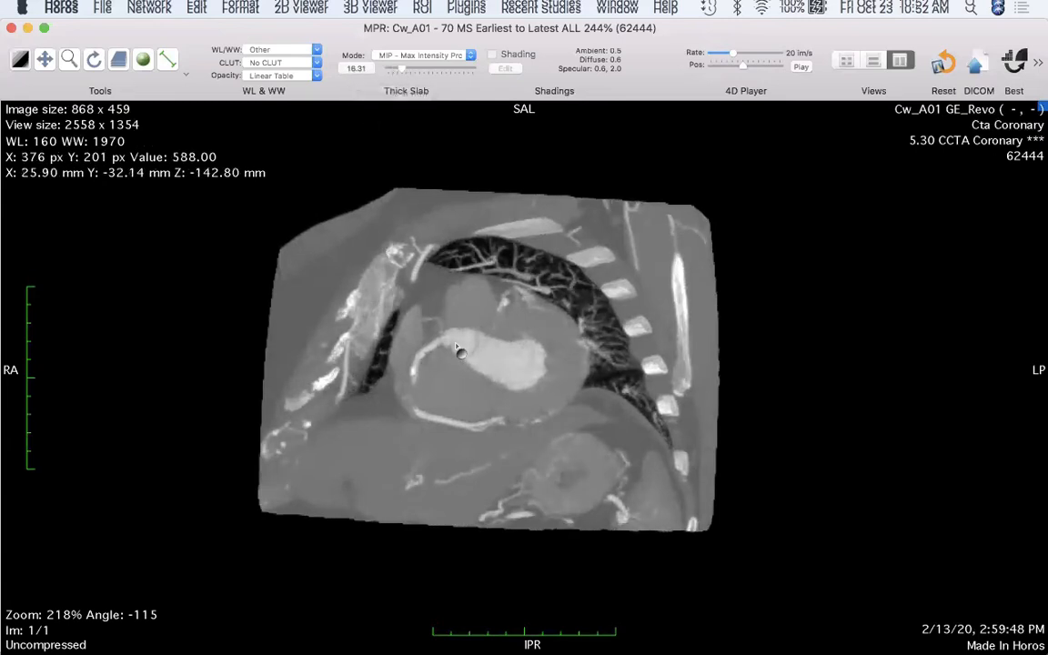
- Examine the right coronary artery's course and the left ventricle through the 16.31 mm thick-slab short-axis slices
{"action": "scroll", "coordinate": [457, 346], "scroll_direction": "up", "scroll_amount": 5}
{"action": "scroll", "coordinate": [457, 346], "scroll_direction": "down", "scroll_amount": 8}
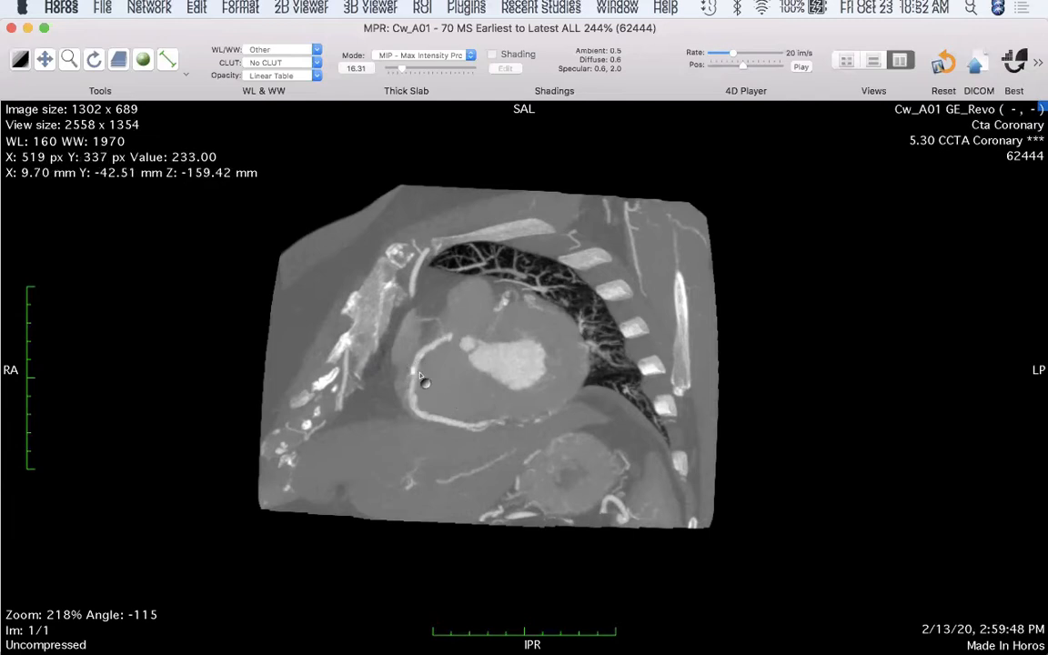
{"action": "scroll", "coordinate": [499, 355], "scroll_direction": "down", "scroll_amount": 5}
{"action": "scroll", "coordinate": [499, 358], "scroll_direction": "down", "scroll_amount": 5}
{"action": "scroll", "coordinate": [499, 357], "scroll_direction": "down", "scroll_amount": 4}
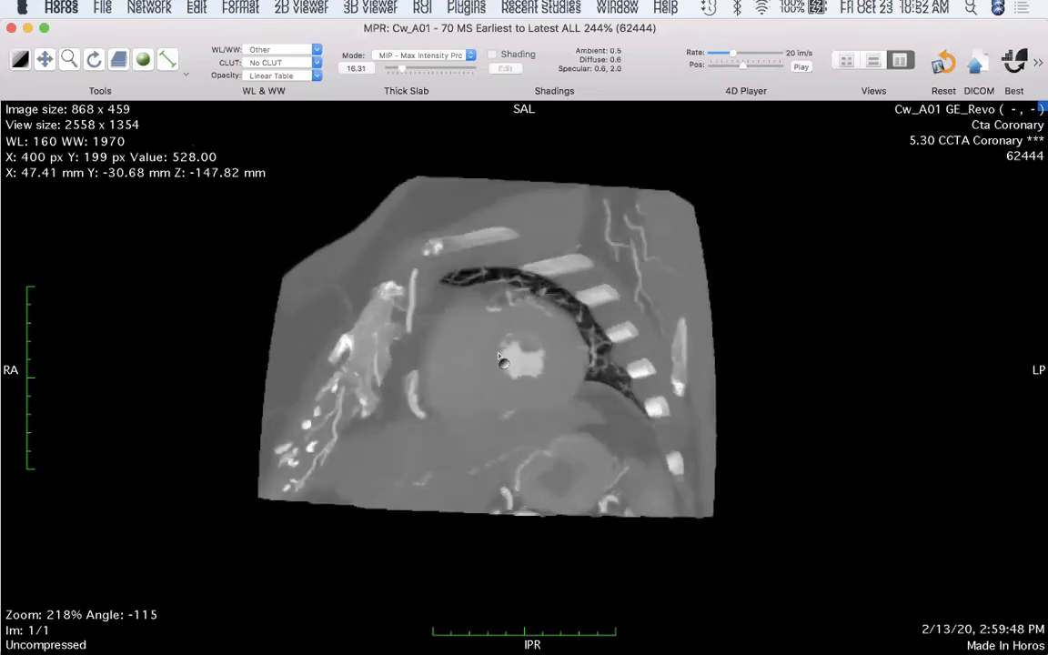
{"action": "scroll", "coordinate": [499, 357], "scroll_direction": "up", "scroll_amount": 5}
{"action": "scroll", "coordinate": [498, 358], "scroll_direction": "up", "scroll_amount": 1}
{"action": "scroll", "coordinate": [499, 358], "scroll_direction": "down", "scroll_amount": 5}
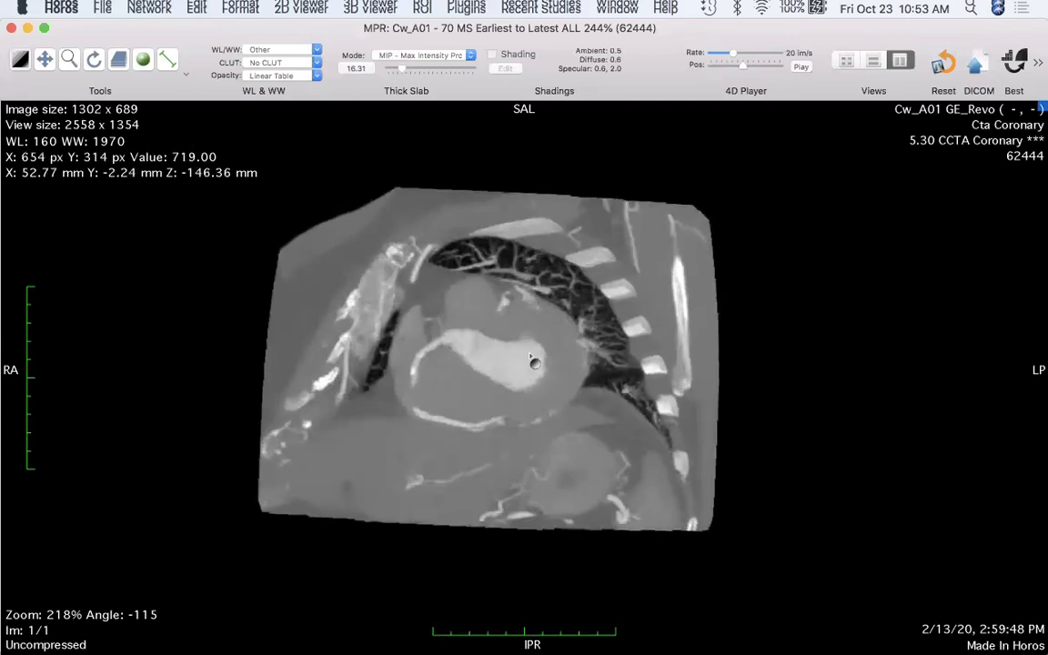
- Restore the three-plane layout, shift the long-axis slice, and tilt the short-axis plane to show the right coronary artery's curve
{"action": "double_click", "coordinate": [533, 362]}
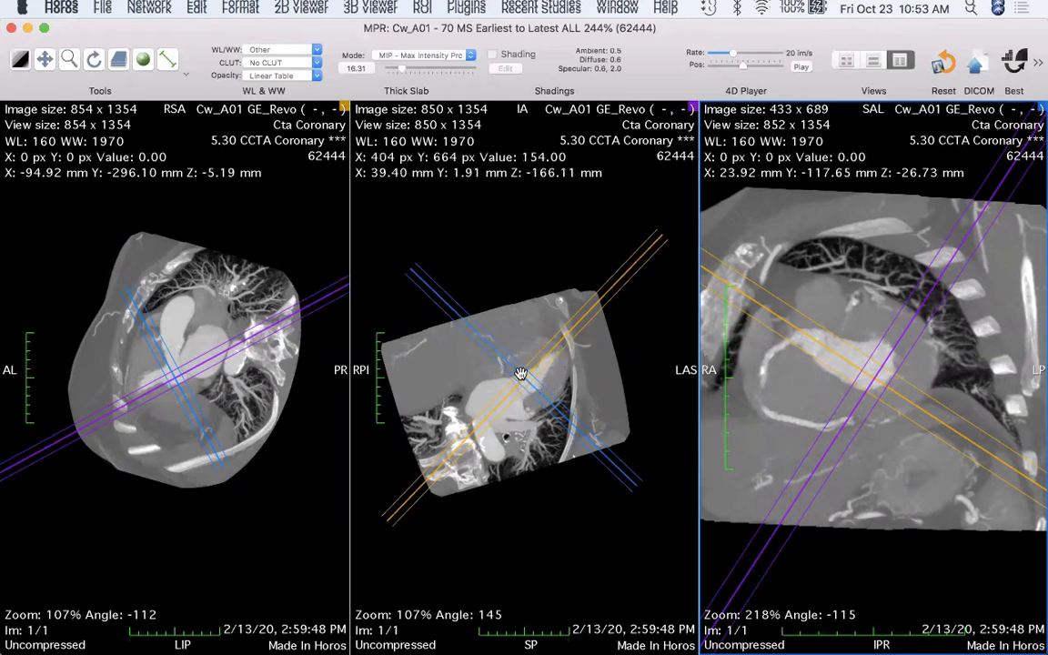
{"action": "scroll", "coordinate": [607, 411], "scroll_direction": "down", "scroll_amount": 10}
{"action": "scroll", "coordinate": [607, 411], "scroll_direction": "down", "scroll_amount": 10}
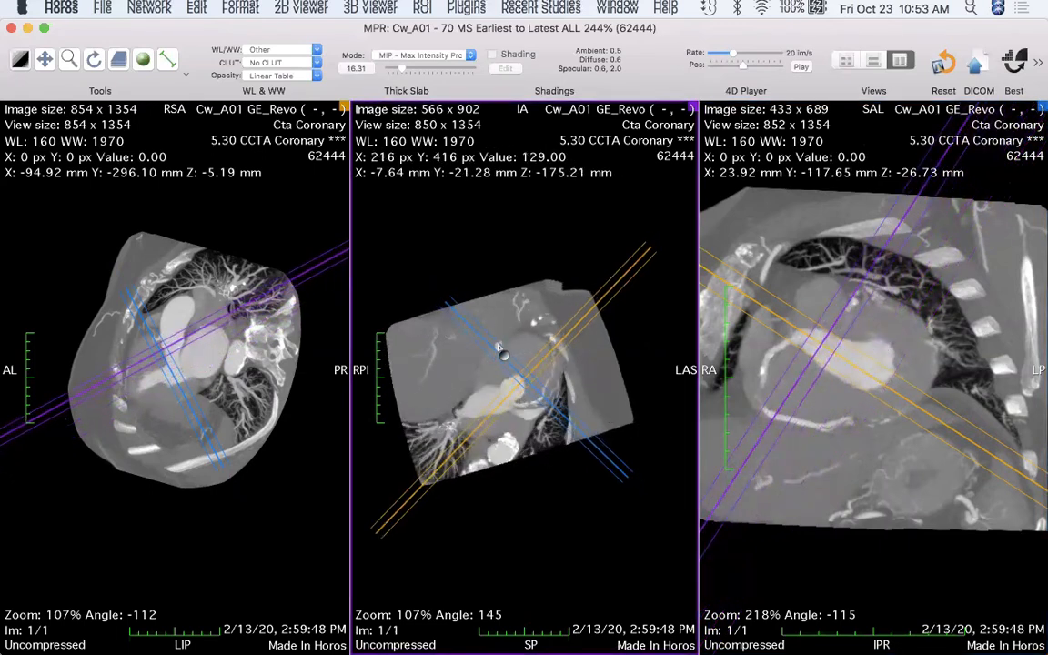
{"action": "mouse_move", "coordinate": [599, 449]}
{"action": "left_mouse_down"}
{"action": "mouse_move", "coordinate": [578, 465]}
{"action": "mouse_move", "coordinate": [584, 460]}
{"action": "left_mouse_up"}
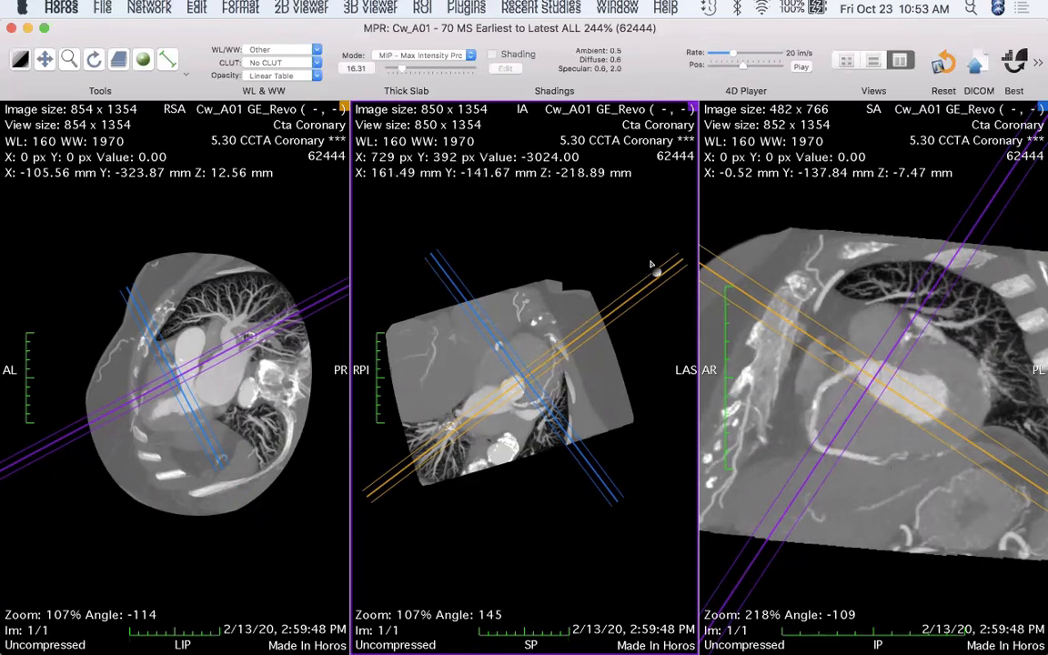
- Export the MPR as a DICOM series named RCA_slab1 with best rendering, the 4th Dimension sequence and all views included
{"action": "left_click", "coordinate": [824, 204]}
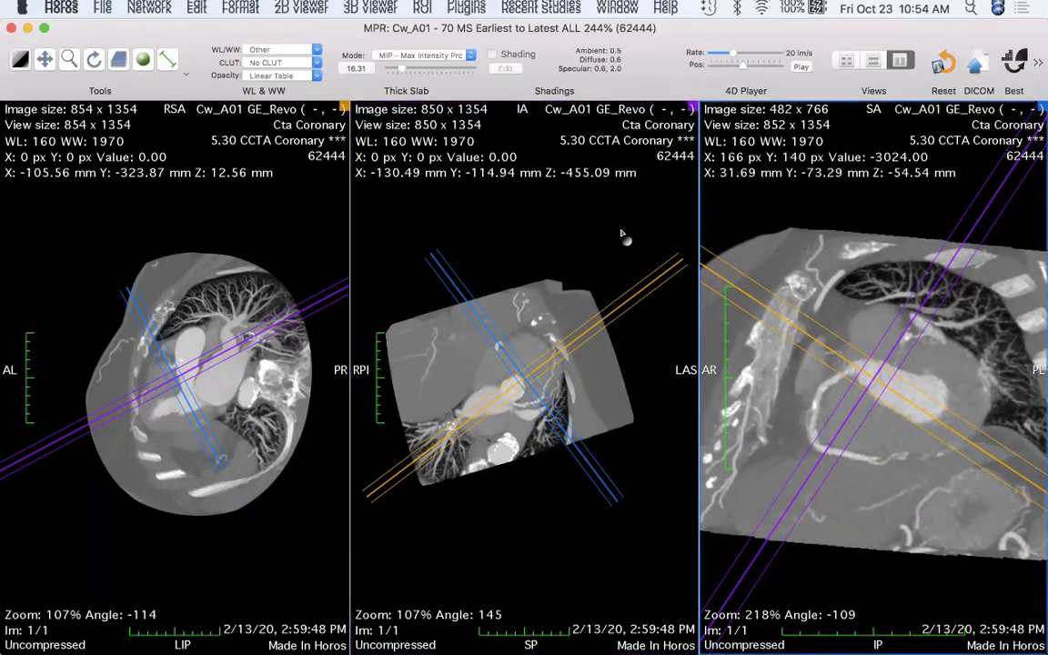
{"action": "left_click", "coordinate": [596, 217]}
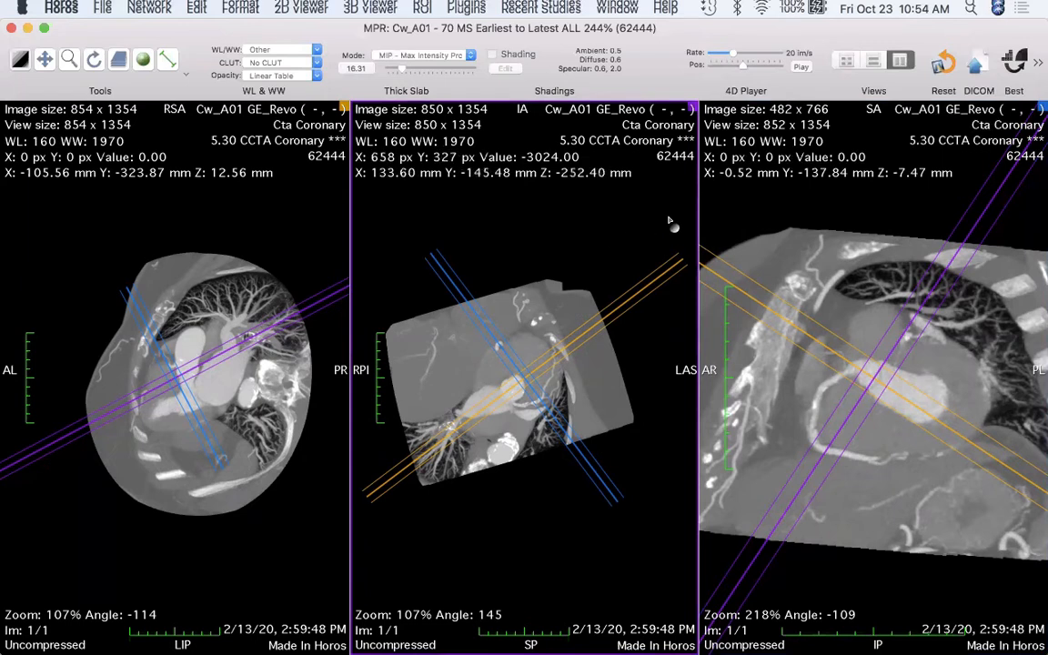
{"action": "left_click", "coordinate": [733, 208]}
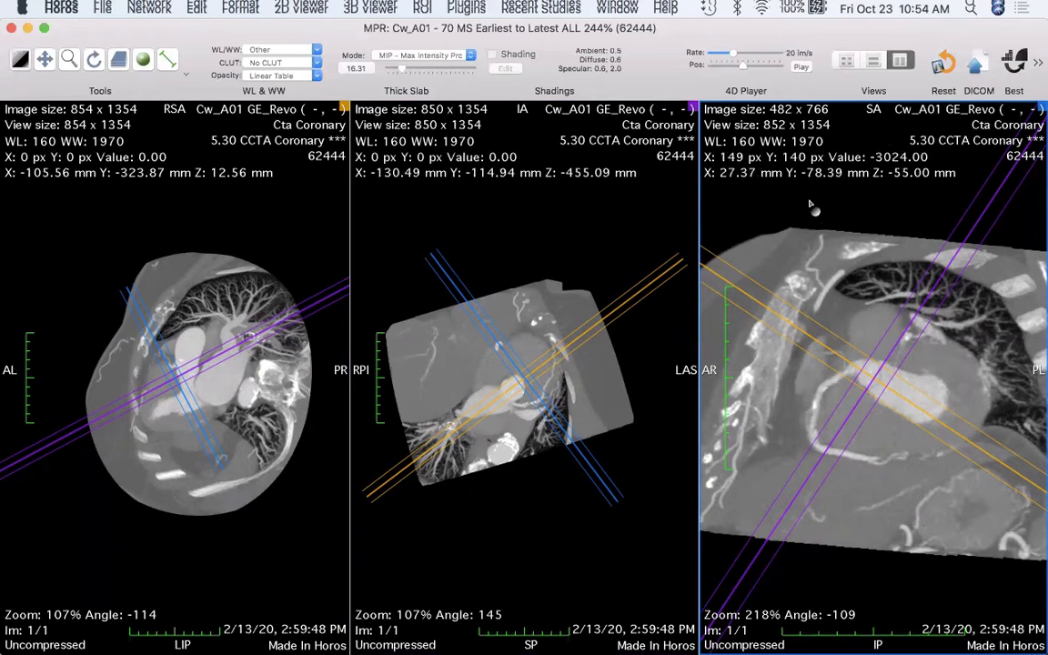
{"action": "key", "text": "super+e"}
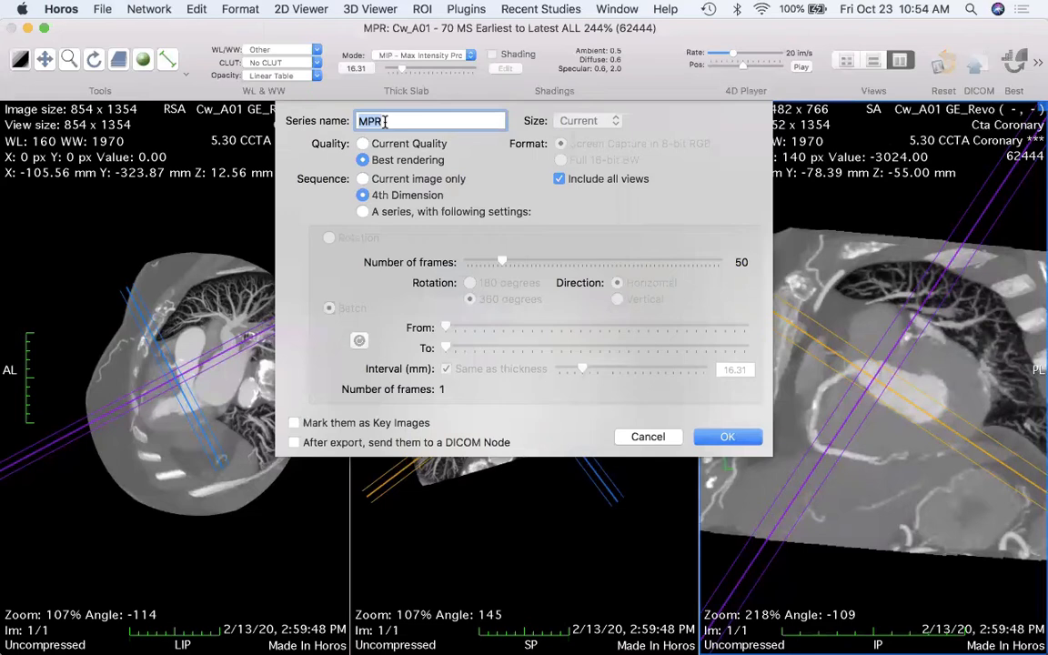
{"action": "type", "text": "RCA_slab1"}
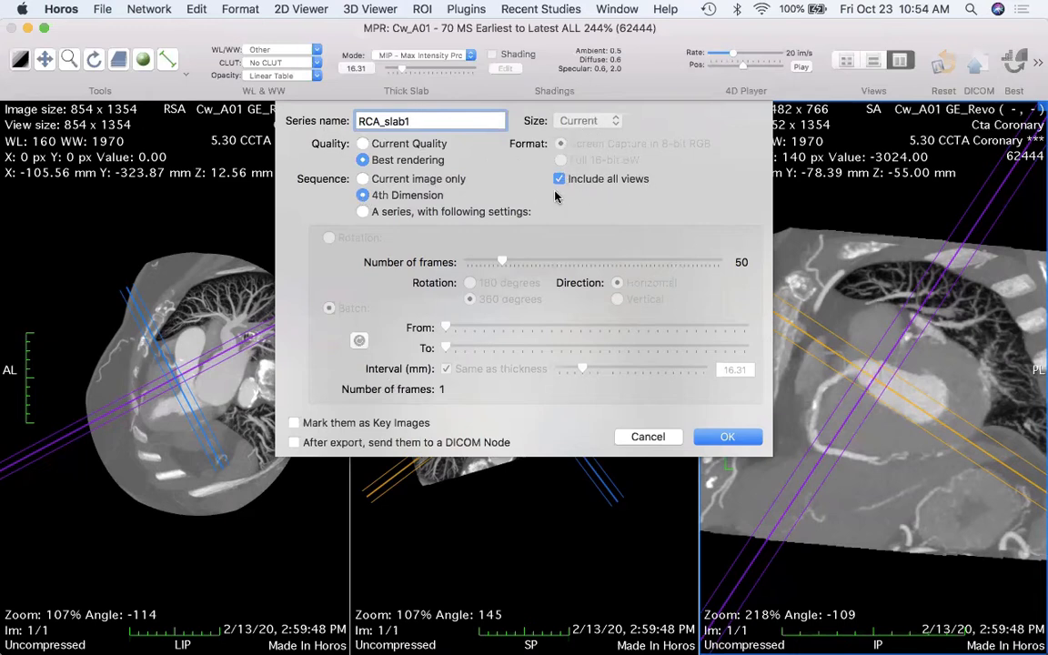
{"action": "left_click", "coordinate": [364, 179]}
{"action": "left_click", "coordinate": [559, 179]}
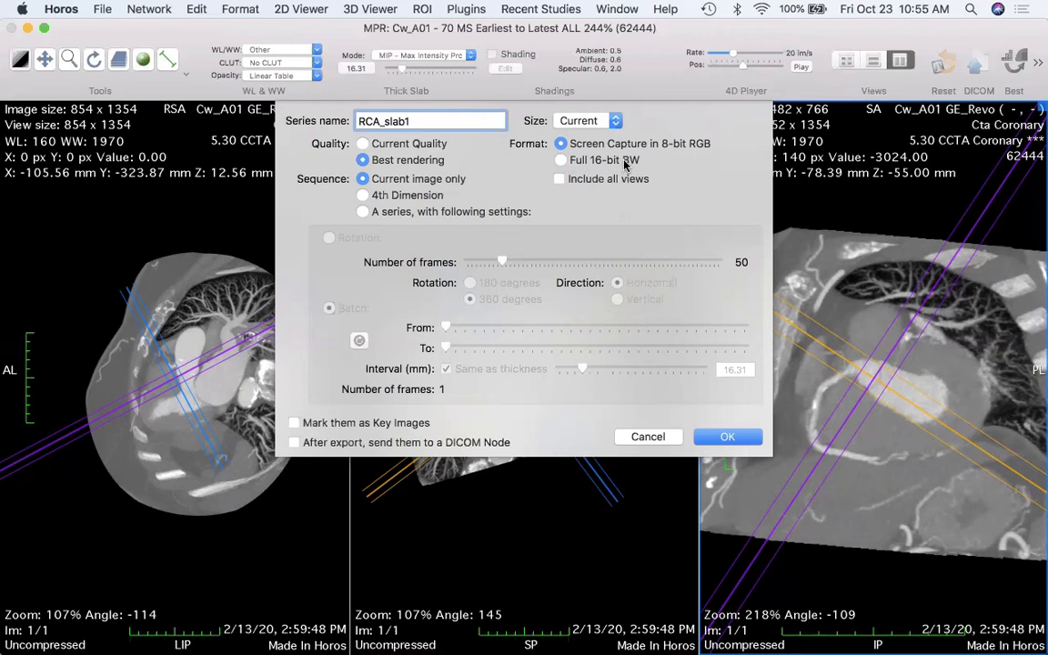
{"action": "left_click", "coordinate": [559, 179]}
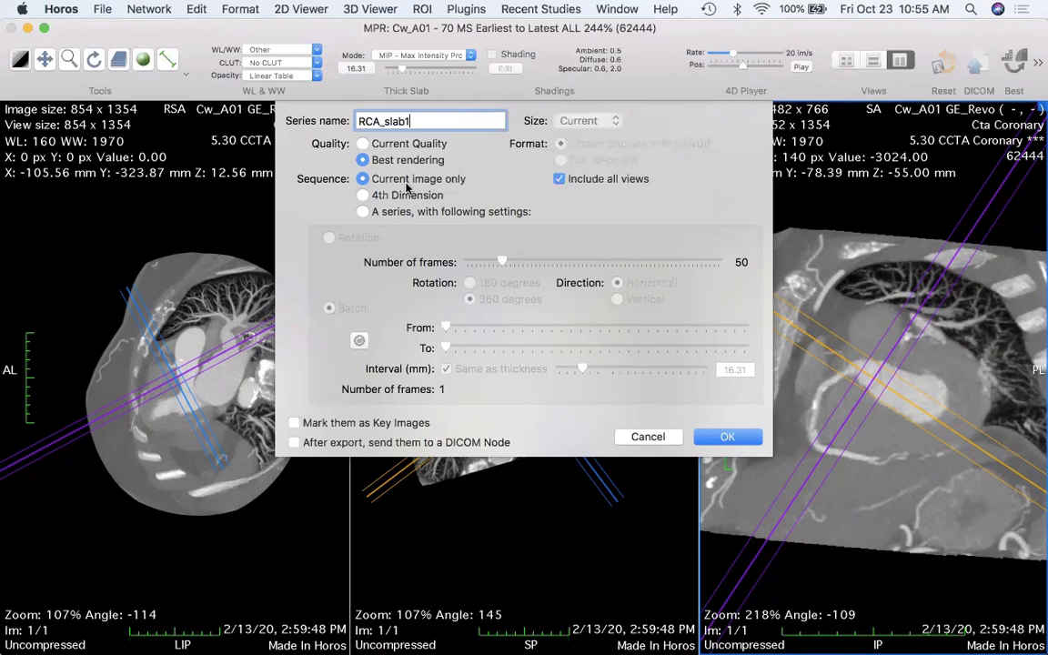
{"action": "left_click", "coordinate": [362, 196]}
{"action": "left_click", "coordinate": [727, 437]}
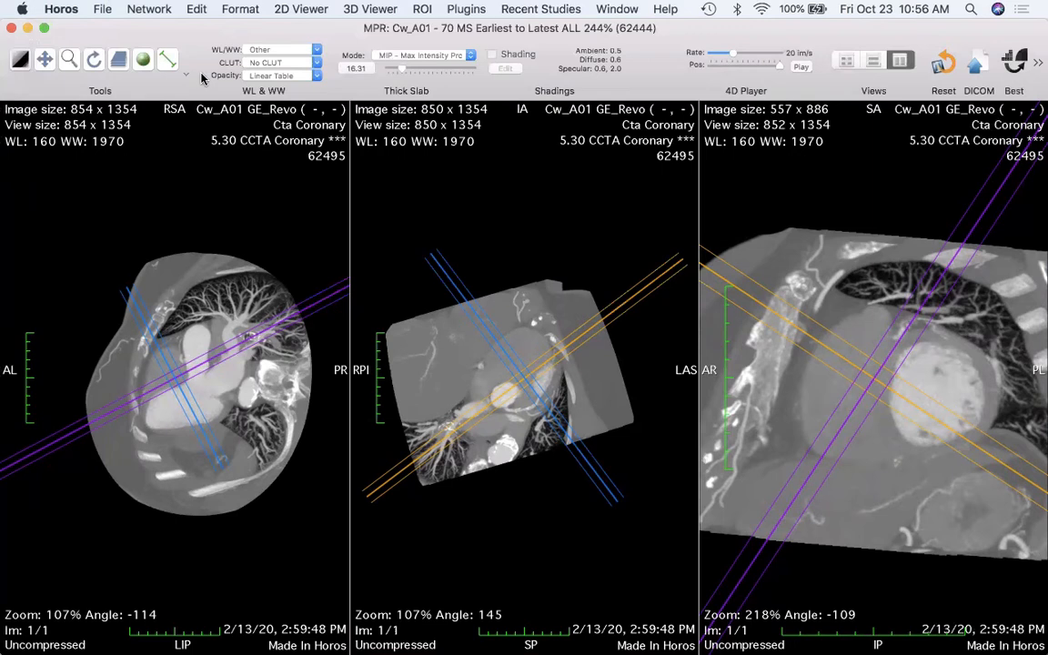
- Close the MPR window and open the RCA_slab1 series from the Documents DB database
{"action": "left_click", "coordinate": [12, 29]}
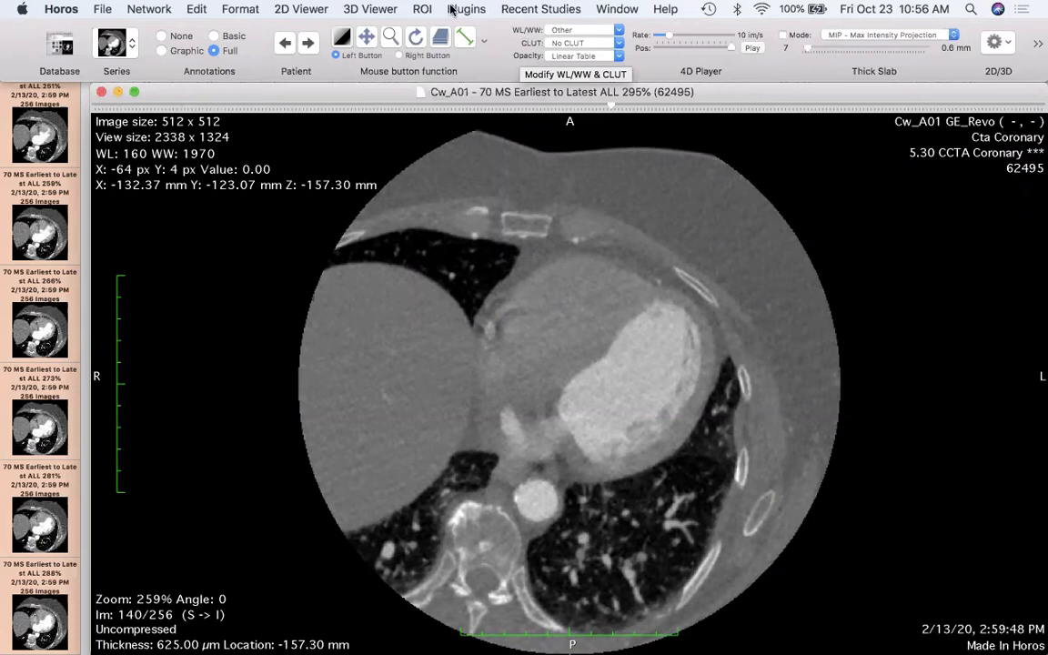
{"action": "left_click", "coordinate": [601, 11]}
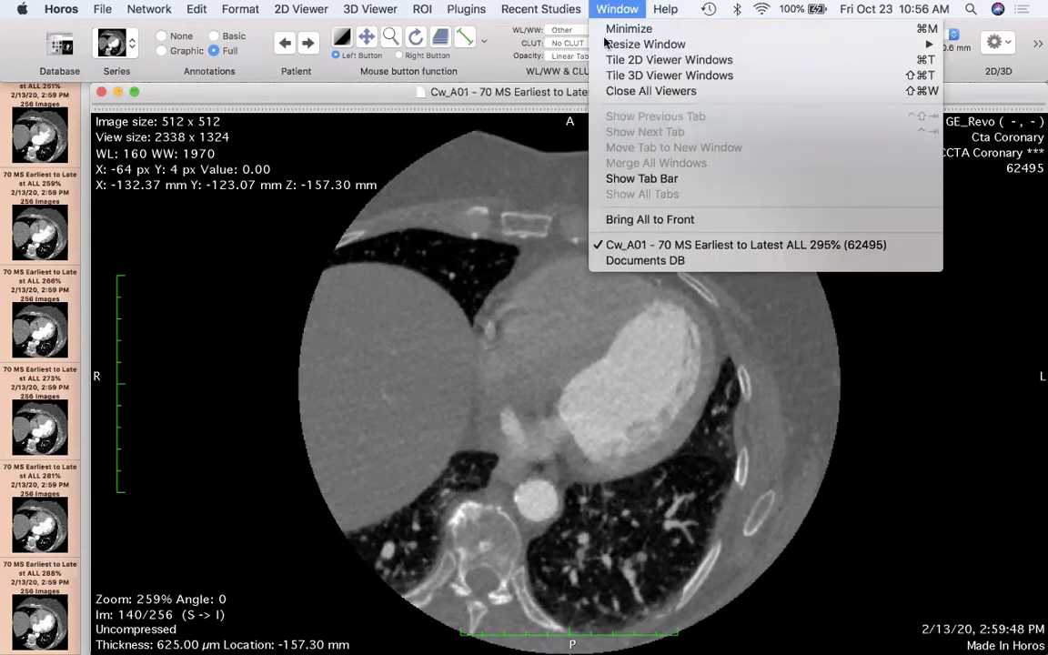
{"action": "left_click", "coordinate": [635, 262]}
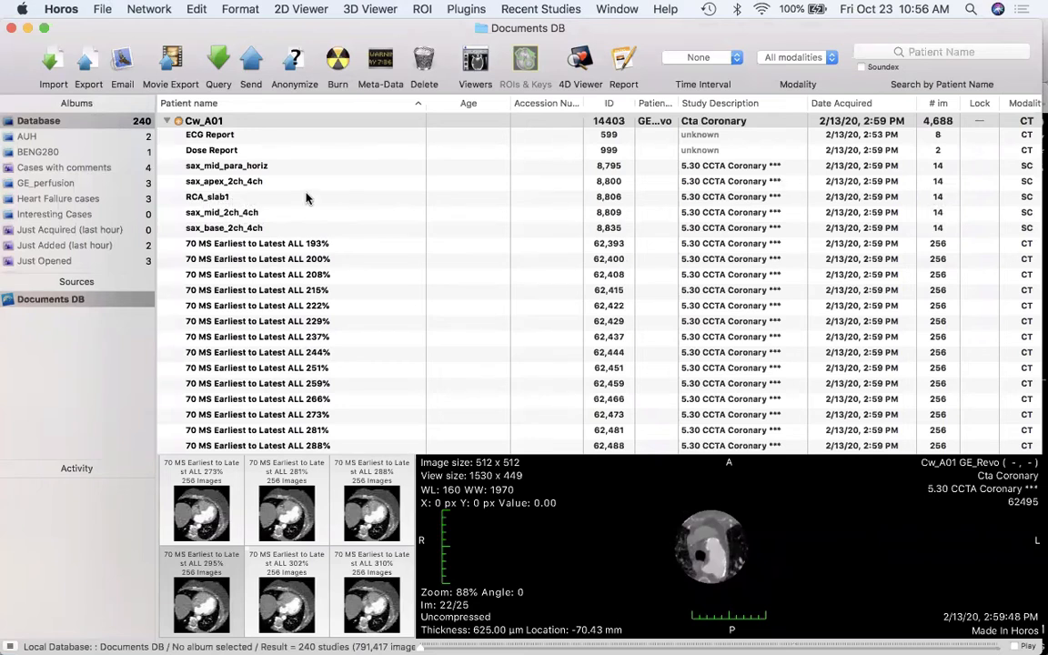
{"action": "left_click", "coordinate": [264, 200]}
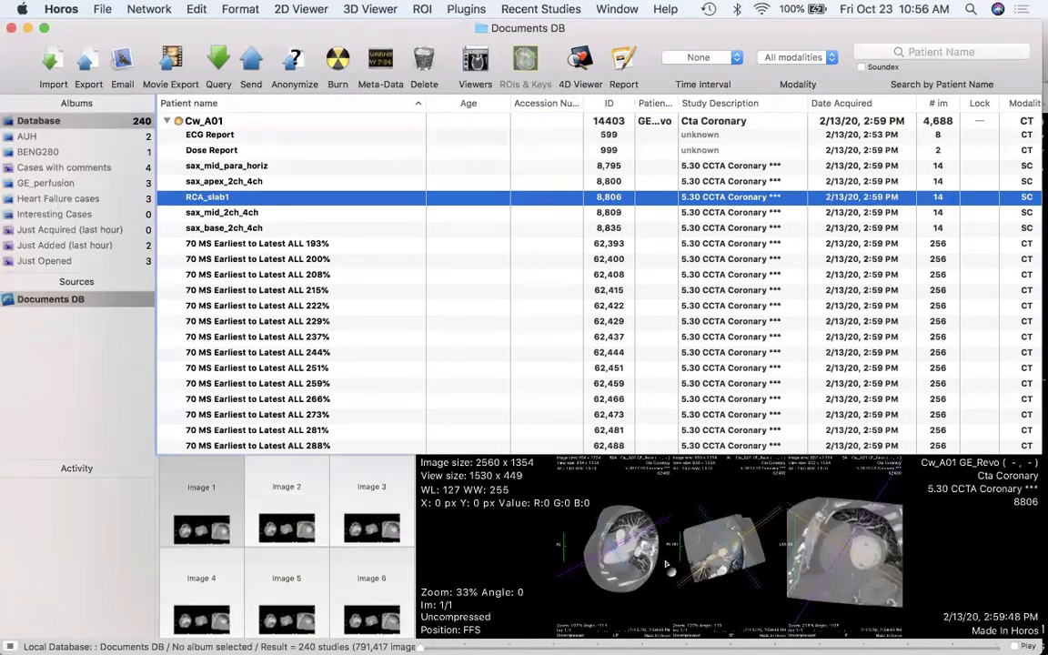
{"action": "double_click", "coordinate": [260, 197]}
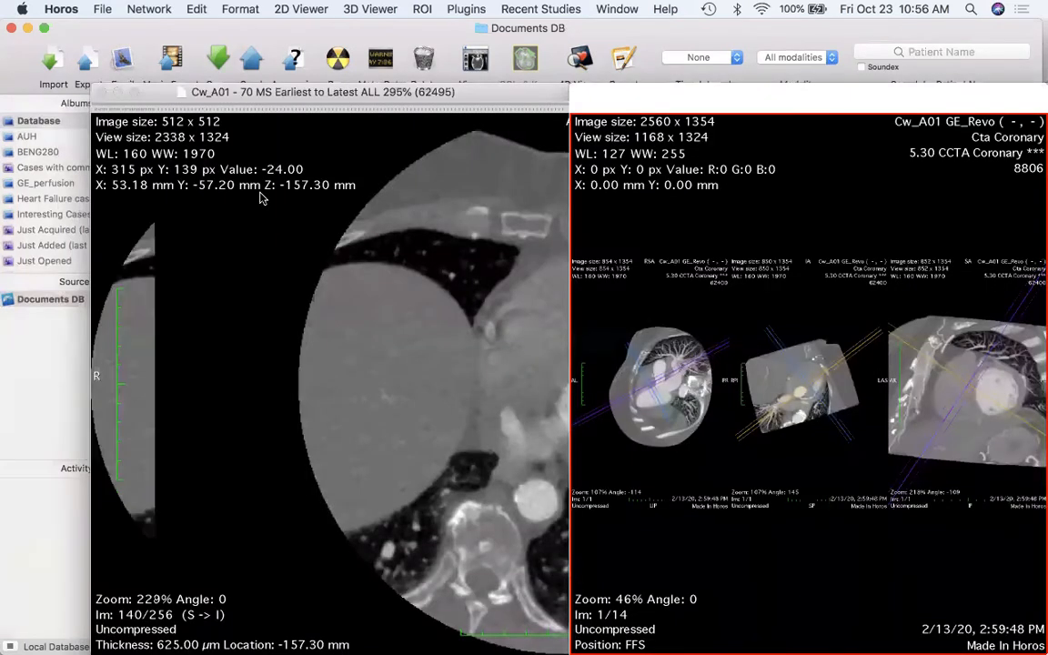
- Step back and forth through the RCA_slab1 images to review the cardiac cycle in all three planes
{"action": "scroll", "coordinate": [839, 446], "scroll_direction": "down", "scroll_amount": 9}
{"action": "scroll", "coordinate": [839, 446], "scroll_direction": "down", "scroll_amount": 3}
{"action": "scroll", "coordinate": [839, 446], "scroll_direction": "up", "scroll_amount": 8}
{"action": "scroll", "coordinate": [839, 446], "scroll_direction": "down", "scroll_amount": 6}
{"action": "scroll", "coordinate": [839, 446], "scroll_direction": "up", "scroll_amount": 8}
{"action": "scroll", "coordinate": [839, 446], "scroll_direction": "down", "scroll_amount": 5}
{"action": "scroll", "coordinate": [838, 446], "scroll_direction": "down", "scroll_amount": 6}
{"action": "scroll", "coordinate": [839, 446], "scroll_direction": "up", "scroll_amount": 11}
{"action": "scroll", "coordinate": [839, 446], "scroll_direction": "down", "scroll_amount": 4}
{"action": "scroll", "coordinate": [839, 446], "scroll_direction": "up", "scroll_amount": 5}
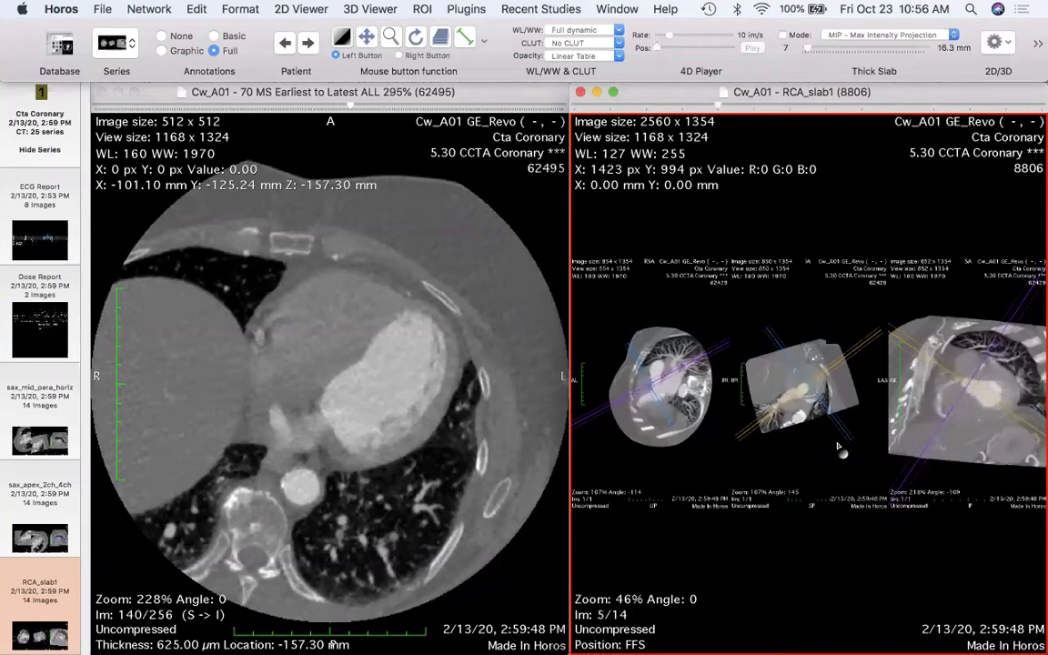
{"action": "scroll", "coordinate": [839, 446], "scroll_direction": "down", "scroll_amount": 12}
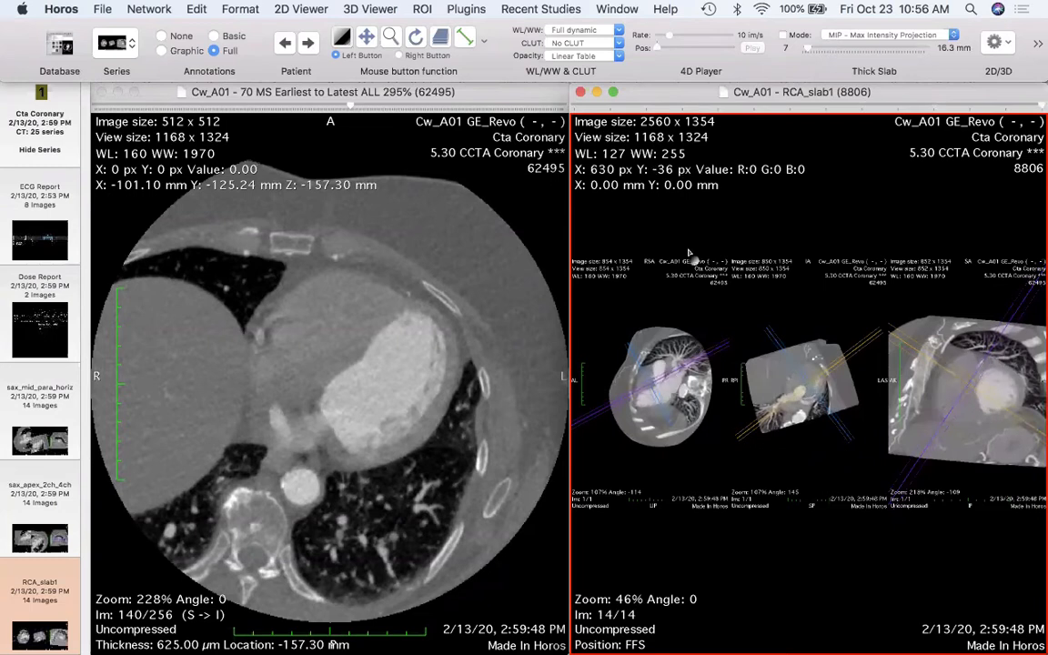
- Close the RCA_slab1 viewer and open the 295% phase of the original CT series in 3D Volume Rendering
{"action": "left_click", "coordinate": [581, 92]}
{"action": "scroll", "coordinate": [473, 329], "scroll_direction": "down", "scroll_amount": 8}
{"action": "scroll", "coordinate": [473, 330], "scroll_direction": "down", "scroll_amount": 18}
{"action": "scroll", "coordinate": [473, 330], "scroll_direction": "up", "scroll_amount": 20}
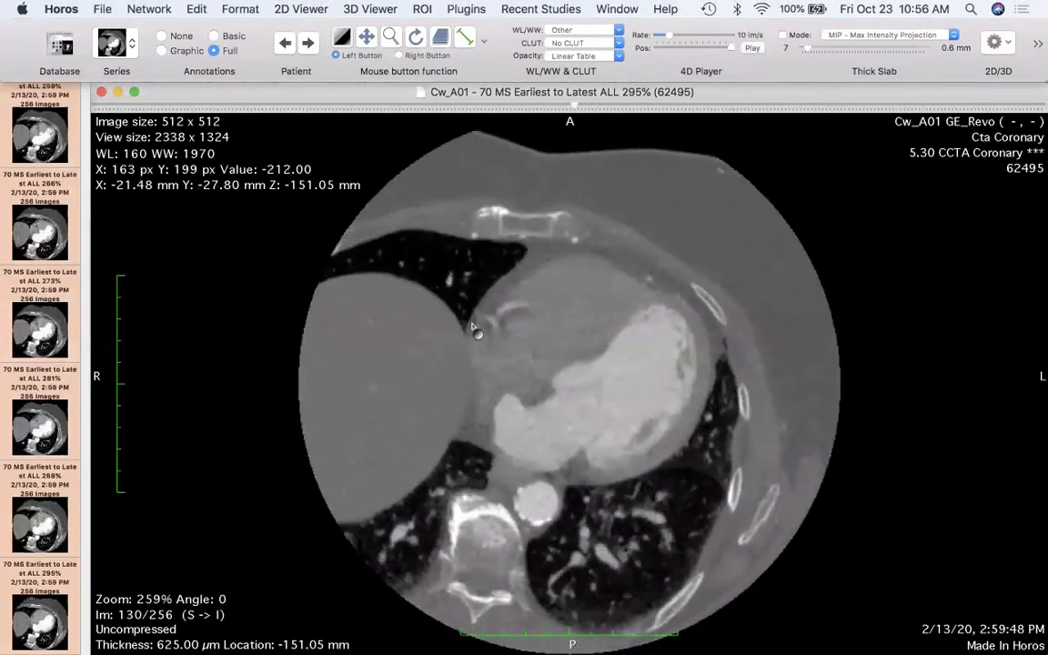
{"action": "scroll", "coordinate": [473, 329], "scroll_direction": "up", "scroll_amount": 20}
{"action": "scroll", "coordinate": [473, 329], "scroll_direction": "down", "scroll_amount": 4}
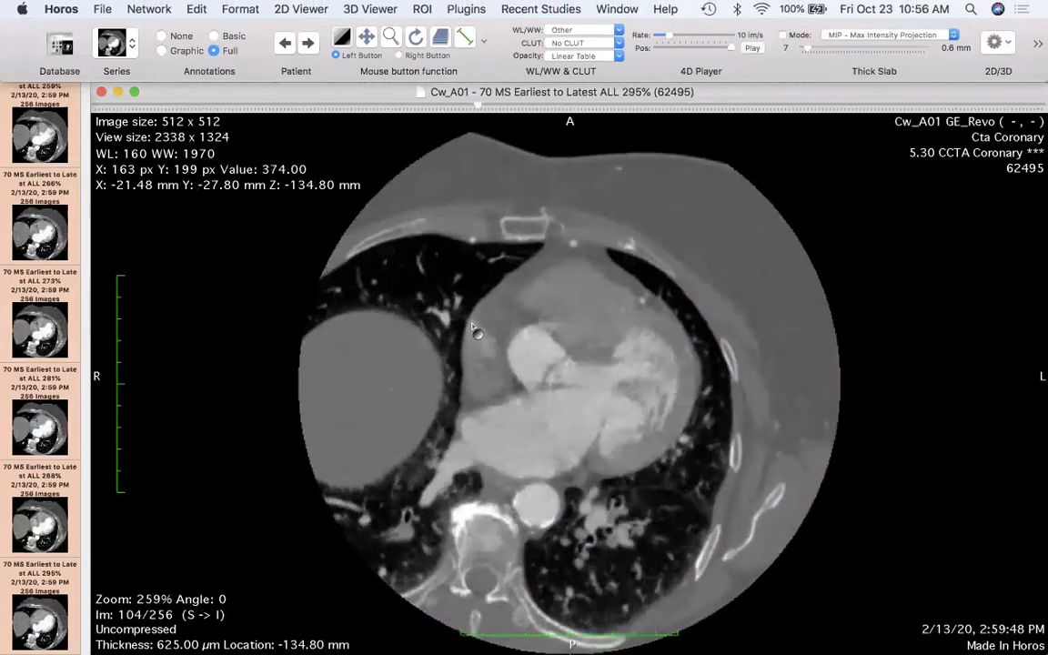
{"action": "left_click", "coordinate": [1012, 43]}
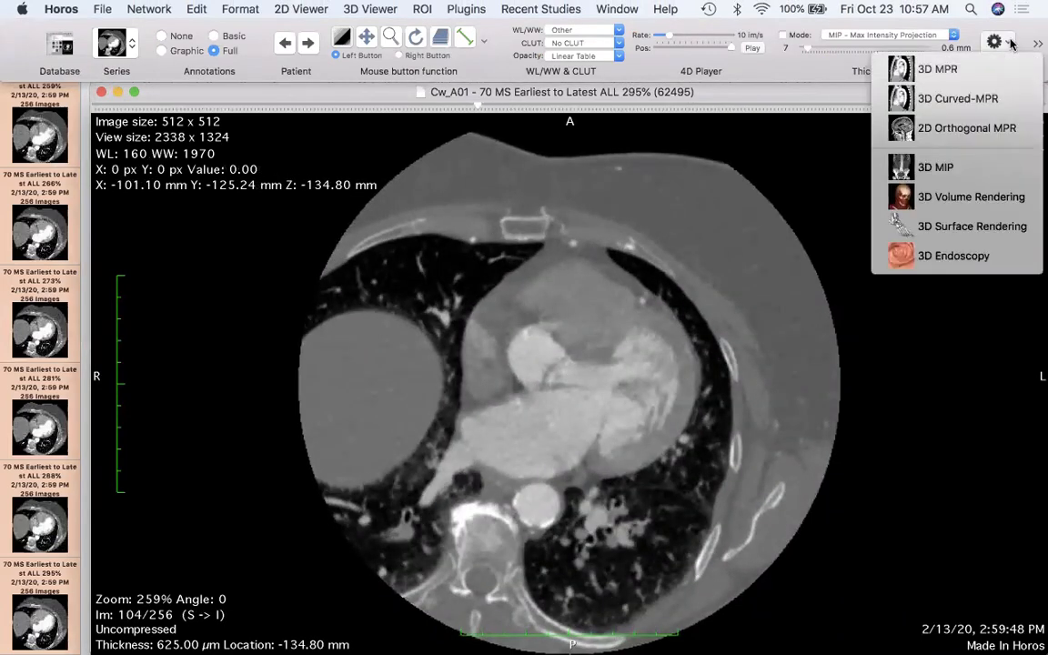
{"action": "left_click", "coordinate": [972, 206]}
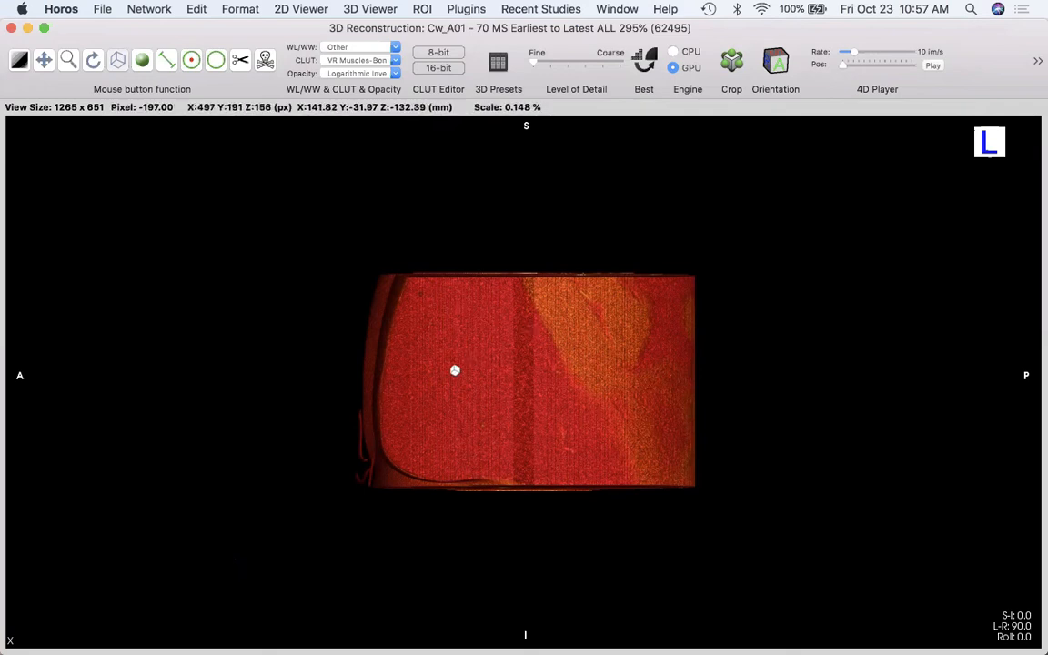
- Turn the volume to an oblique anterior view and adjust its window to WL 660 and WW 647 to reveal the contrast-filled heart
{"action": "left_click_drag", "start_coordinate": [405, 384], "coordinate": [663, 390]}
{"action": "left_click_drag", "start_coordinate": [569, 442], "coordinate": [454, 365]}
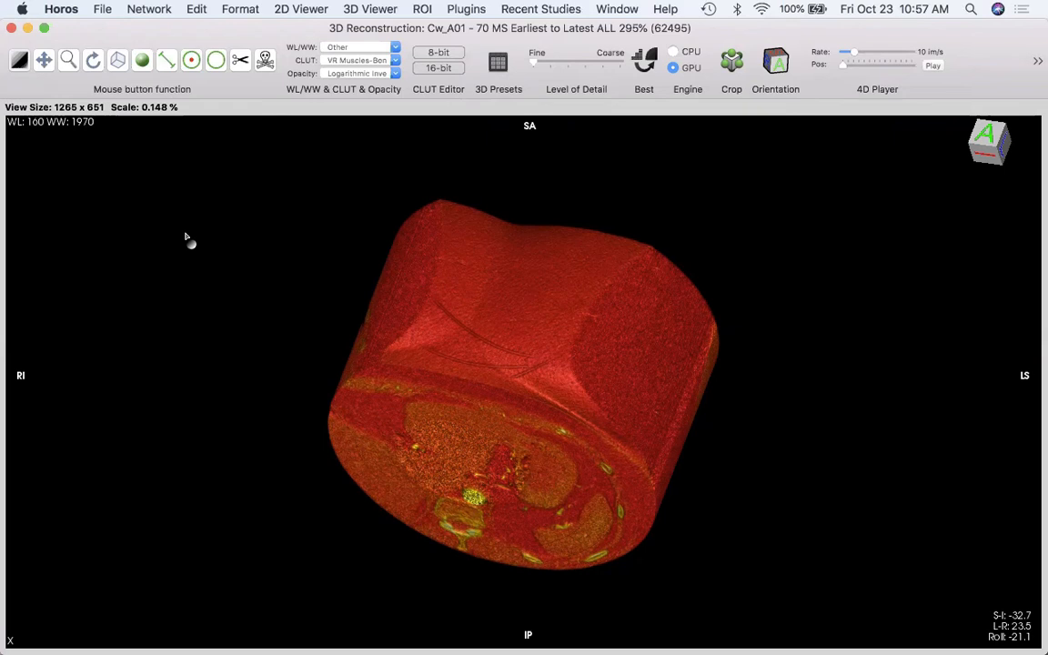
{"action": "left_click_drag", "start_coordinate": [186, 237], "coordinate": [194, 194]}
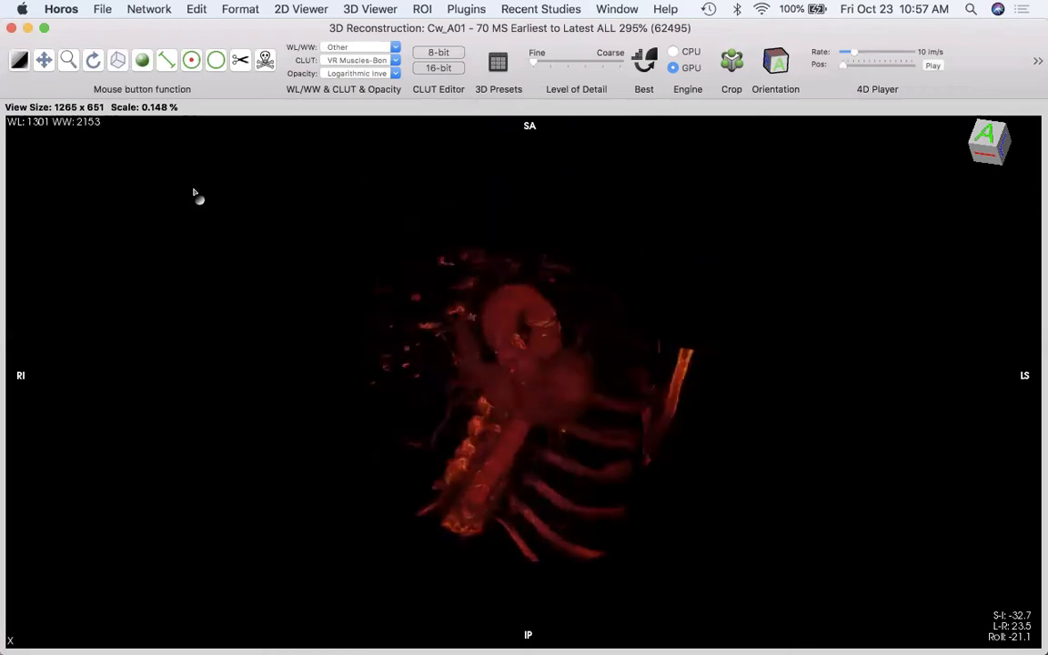
{"action": "mouse_move", "coordinate": [272, 363]}
{"action": "left_mouse_down"}
{"action": "mouse_move", "coordinate": [227, 357]}
{"action": "mouse_move", "coordinate": [346, 357]}
{"action": "mouse_move", "coordinate": [253, 355]}
{"action": "left_mouse_up"}
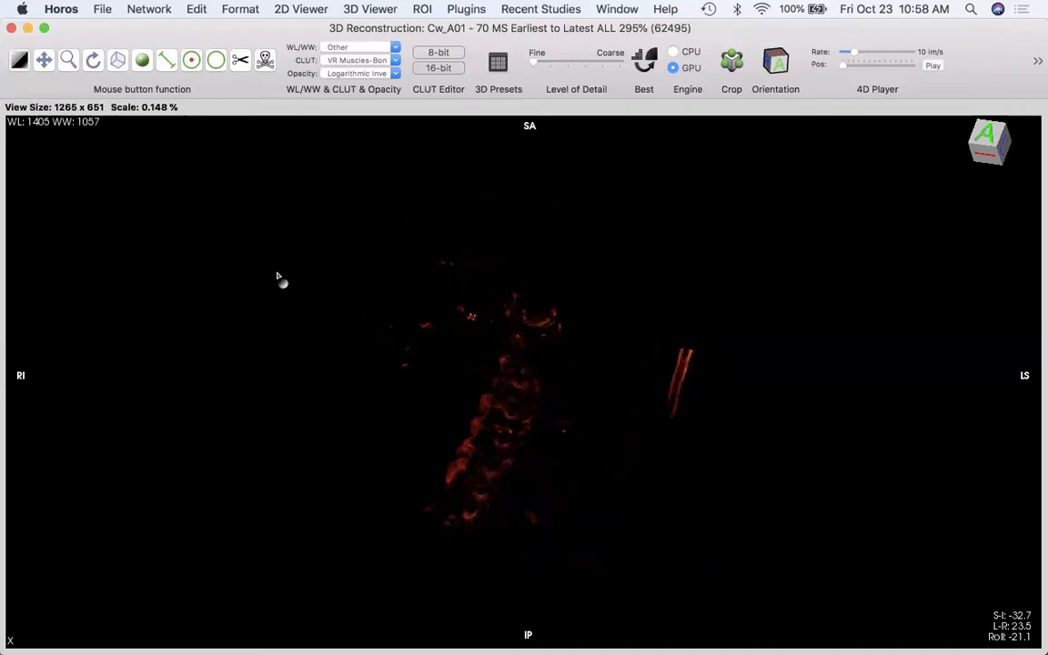
{"action": "left_click_drag", "start_coordinate": [283, 262], "coordinate": [245, 309]}
{"action": "left_click_drag", "start_coordinate": [244, 300], "coordinate": [363, 331]}
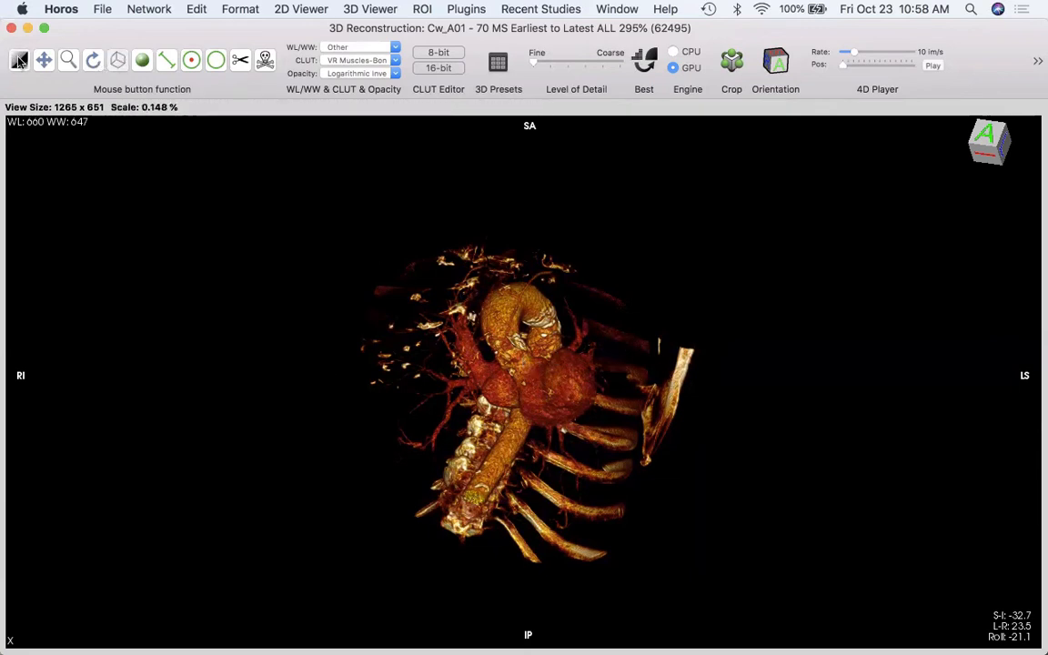
- Turn the volume to an inferior view, outline the heart with the scissors tool, and keep only the enclosed region
{"action": "left_click", "coordinate": [117, 64]}
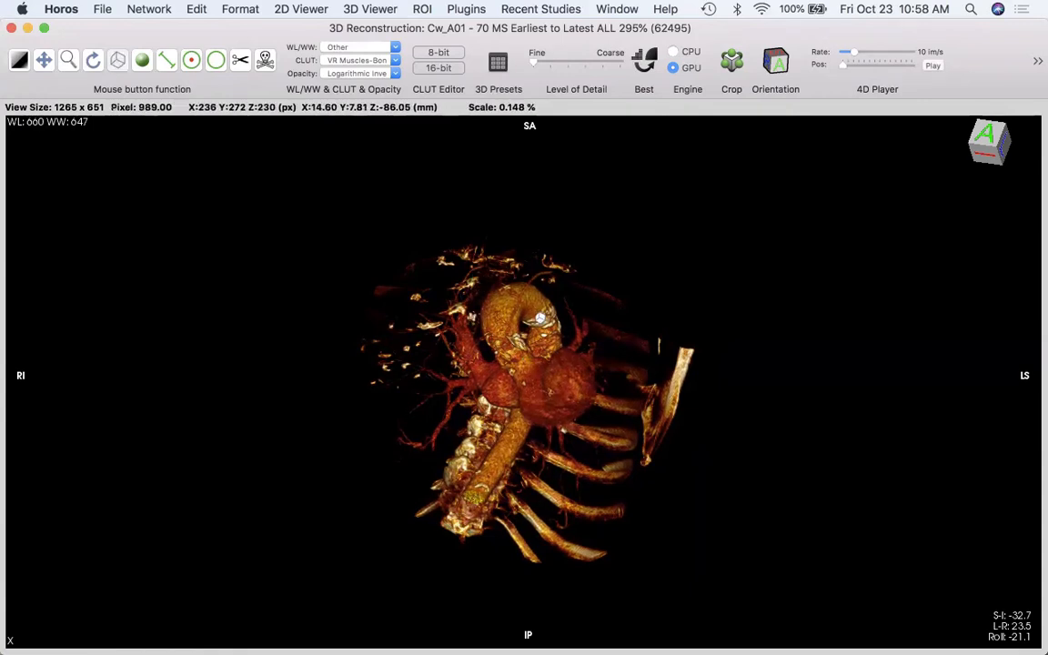
{"action": "left_click_drag", "start_coordinate": [540, 318], "coordinate": [623, 329]}
{"action": "left_click_drag", "start_coordinate": [517, 409], "coordinate": [559, 311]}
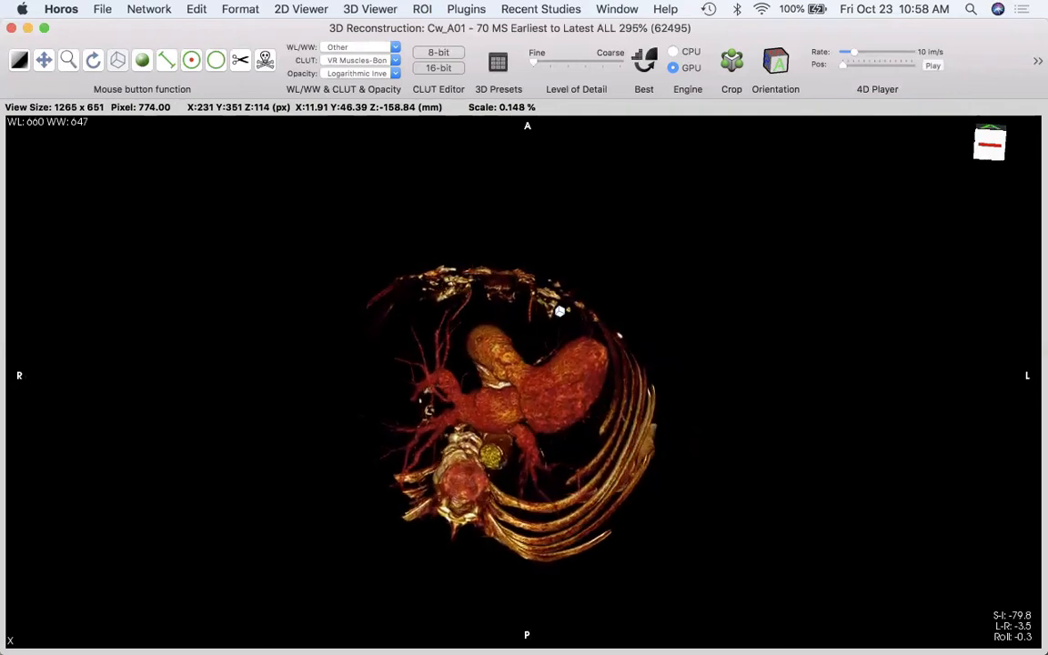
{"action": "left_click", "coordinate": [239, 61]}
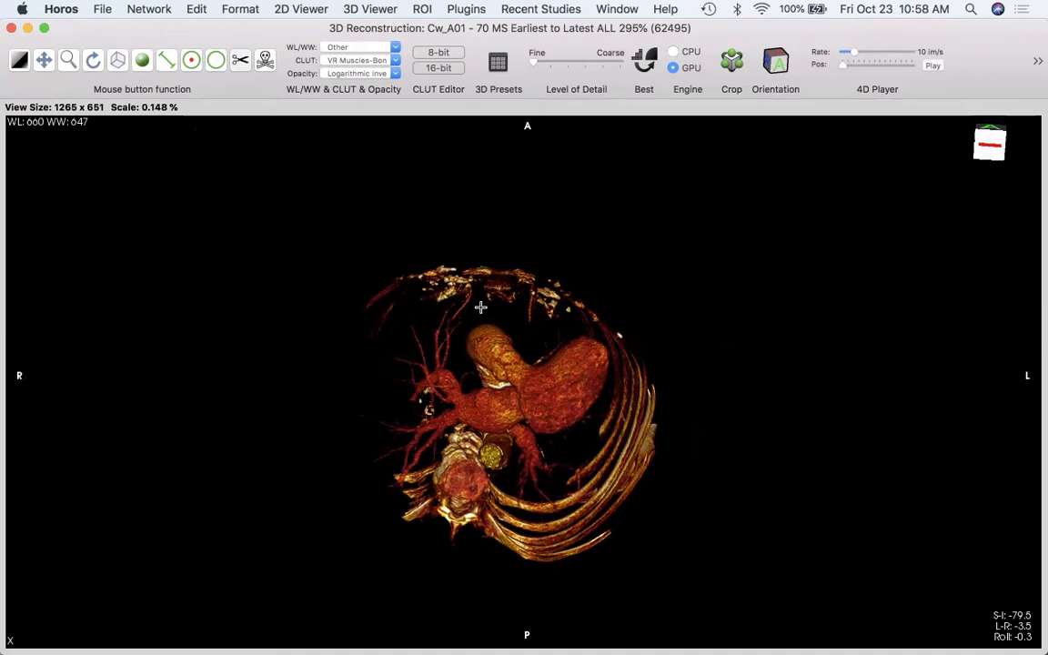
{"action": "mouse_move", "coordinate": [481, 308]}
{"action": "left_mouse_down"}
{"action": "mouse_move", "coordinate": [541, 303]}
{"action": "mouse_move", "coordinate": [620, 341]}
{"action": "mouse_move", "coordinate": [595, 406]}
{"action": "mouse_move", "coordinate": [550, 461]}
{"action": "mouse_move", "coordinate": [506, 467]}
{"action": "mouse_move", "coordinate": [444, 428]}
{"action": "mouse_move", "coordinate": [452, 328]}
{"action": "left_mouse_up"}
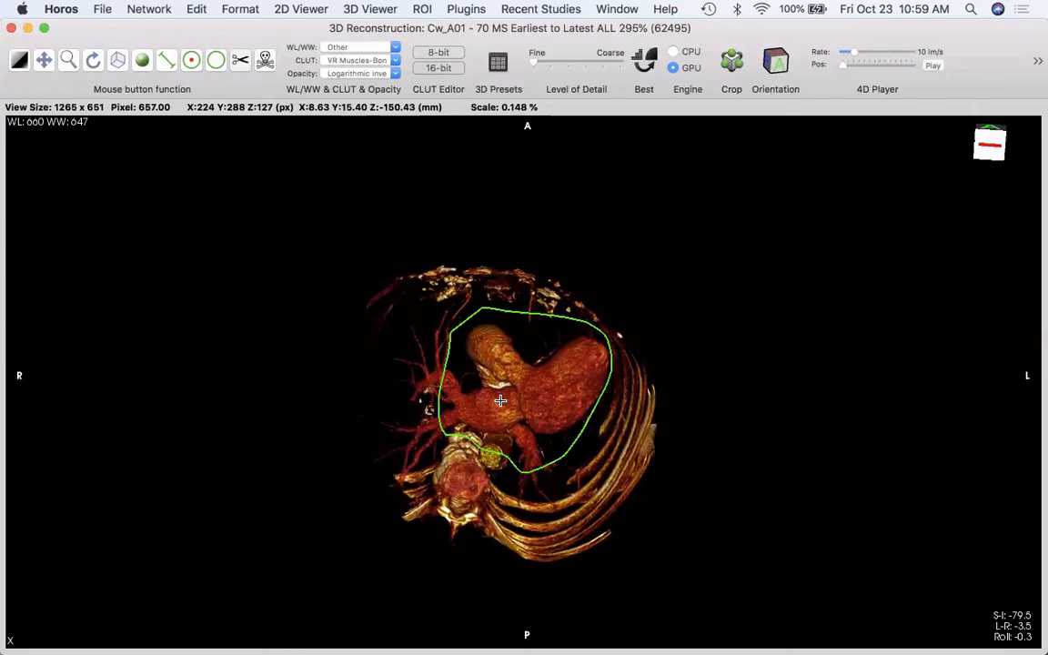
{"action": "key", "text": "Return"}
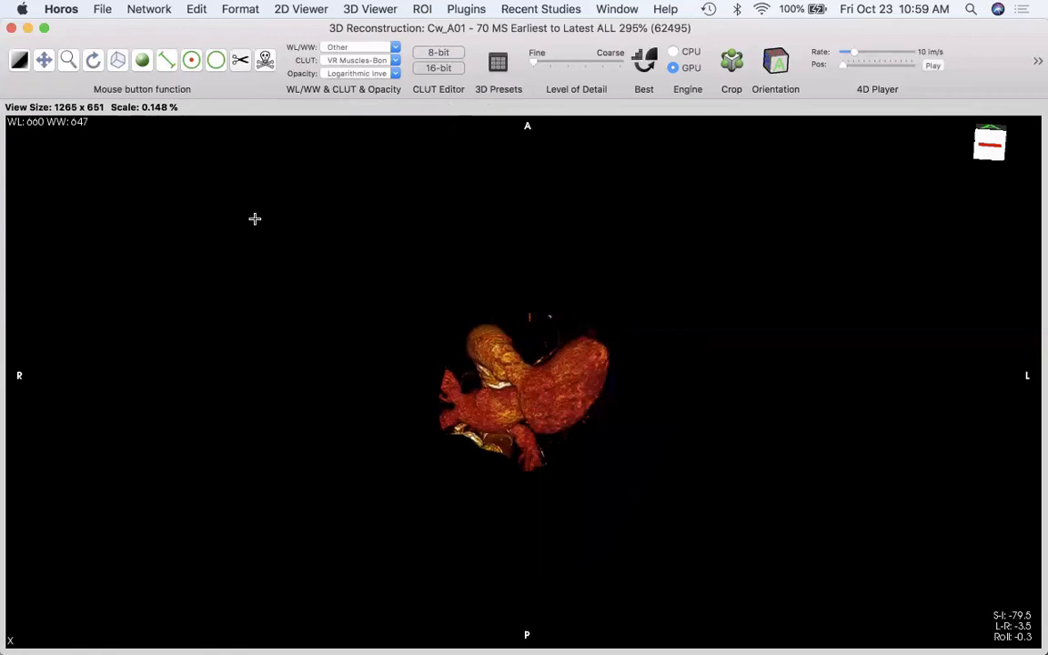
- Rotate the isolated heart and aorta to examine them from several sides, ending in an oblique anterior view
{"action": "left_click", "coordinate": [117, 59]}
{"action": "left_click_drag", "start_coordinate": [522, 341], "coordinate": [501, 493]}
{"action": "left_click_drag", "start_coordinate": [529, 334], "coordinate": [264, 360]}
{"action": "left_click_drag", "start_coordinate": [391, 346], "coordinate": [692, 342]}
{"action": "left_click_drag", "start_coordinate": [643, 311], "coordinate": [684, 283]}
{"action": "left_click_drag", "start_coordinate": [723, 319], "coordinate": [554, 388]}
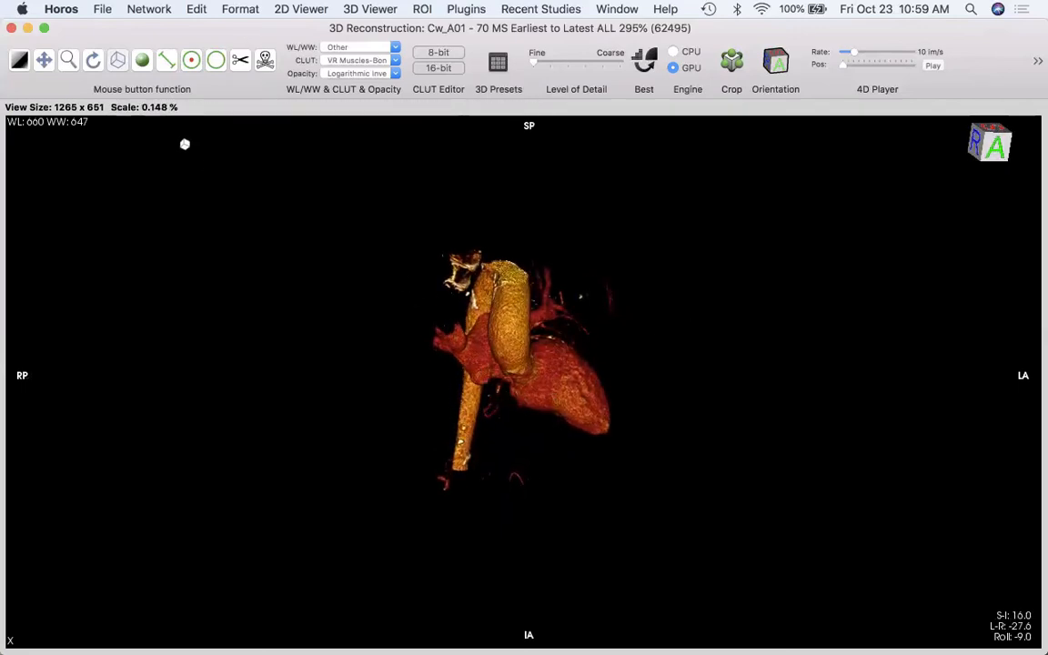
- Enlarge the isolated heart to a scale of 0.272 %, turn it to a left anterior view, and adjust its window to WL 432 and WW 447
{"action": "left_click", "coordinate": [68, 59]}
{"action": "left_click_drag", "start_coordinate": [564, 307], "coordinate": [669, 204]}
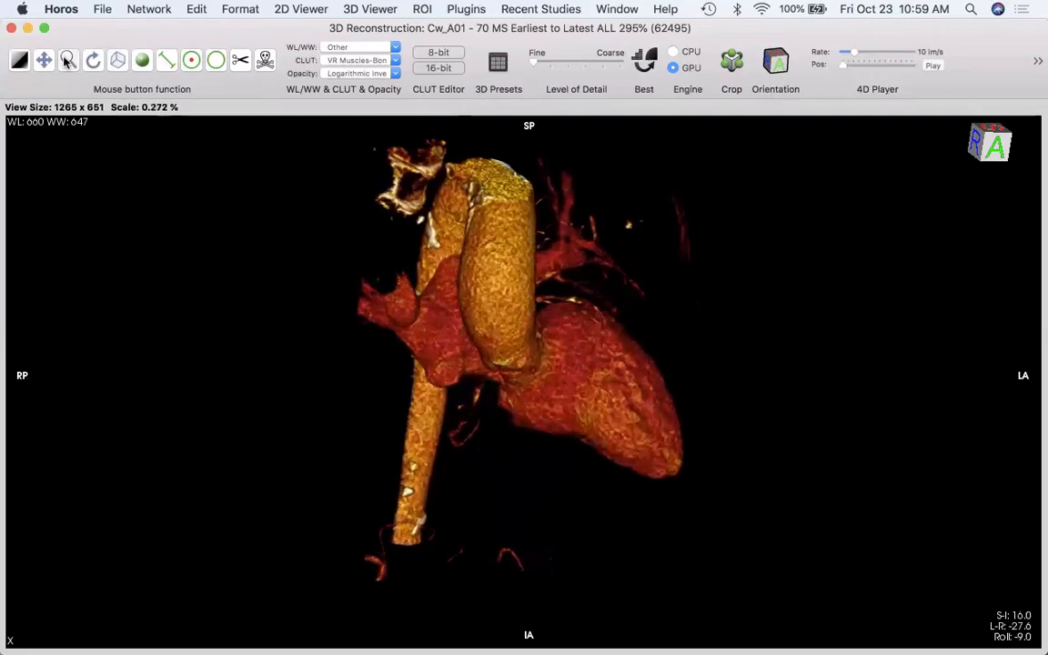
{"action": "left_click", "coordinate": [116, 60]}
{"action": "left_click_drag", "start_coordinate": [547, 319], "coordinate": [492, 335]}
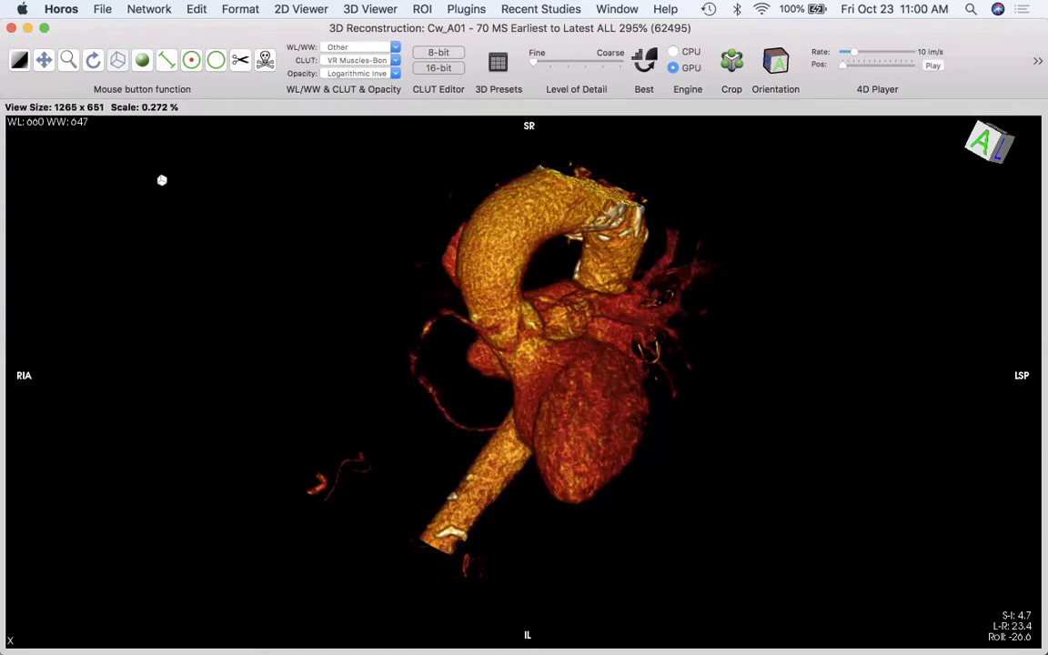
{"action": "left_click", "coordinate": [22, 60]}
{"action": "left_click_drag", "start_coordinate": [337, 339], "coordinate": [311, 394]}
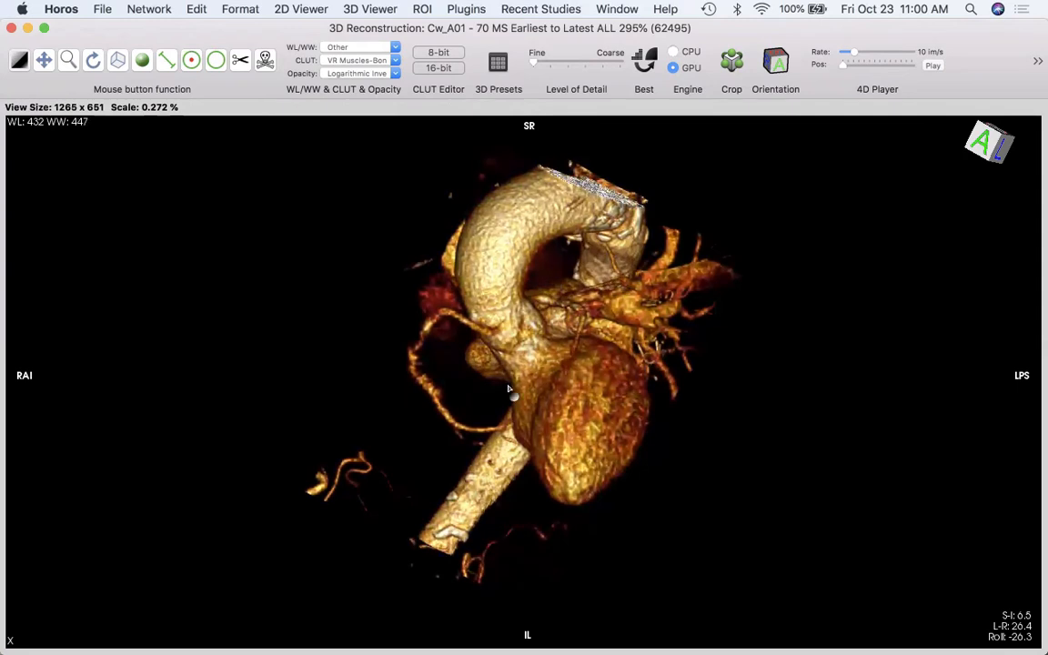
- Turn the volume to an inferior view, outline the protruding descending aorta with the scissors tool, and remove the enclosed region
{"action": "left_click", "coordinate": [118, 65]}
{"action": "left_click_drag", "start_coordinate": [499, 333], "coordinate": [613, 285]}
{"action": "left_click_drag", "start_coordinate": [673, 308], "coordinate": [667, 378]}
{"action": "left_click_drag", "start_coordinate": [724, 307], "coordinate": [430, 200]}
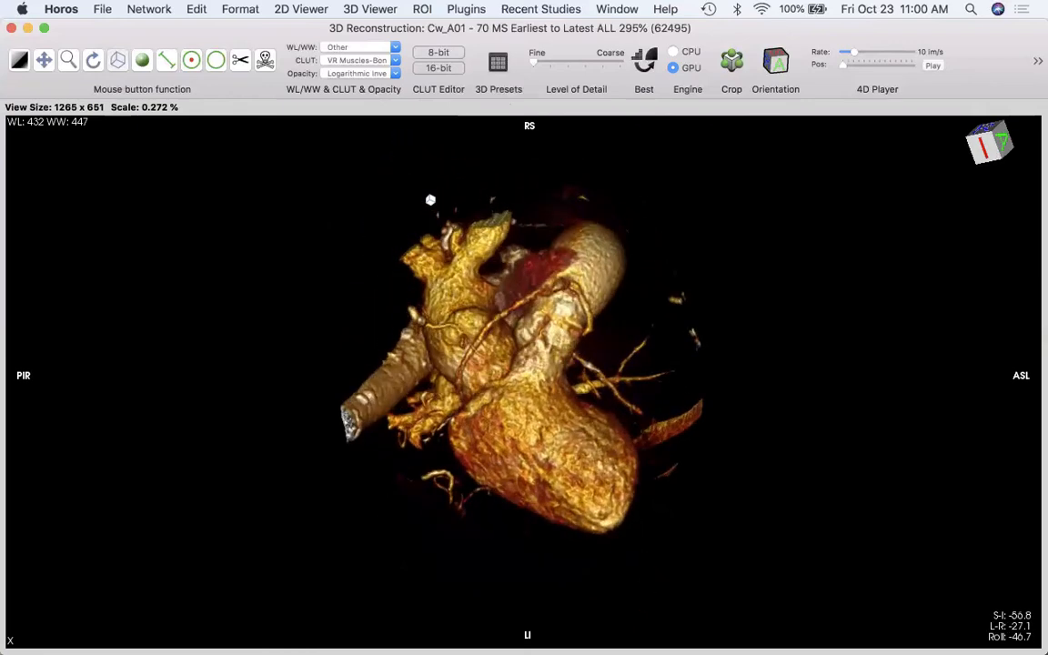
{"action": "left_click", "coordinate": [386, 279]}
{"action": "left_click", "coordinate": [403, 341]}
{"action": "left_click", "coordinate": [421, 387]}
{"action": "left_click", "coordinate": [436, 448]}
{"action": "left_click", "coordinate": [428, 491]}
{"action": "left_click", "coordinate": [323, 463]}
{"action": "left_click", "coordinate": [292, 406]}
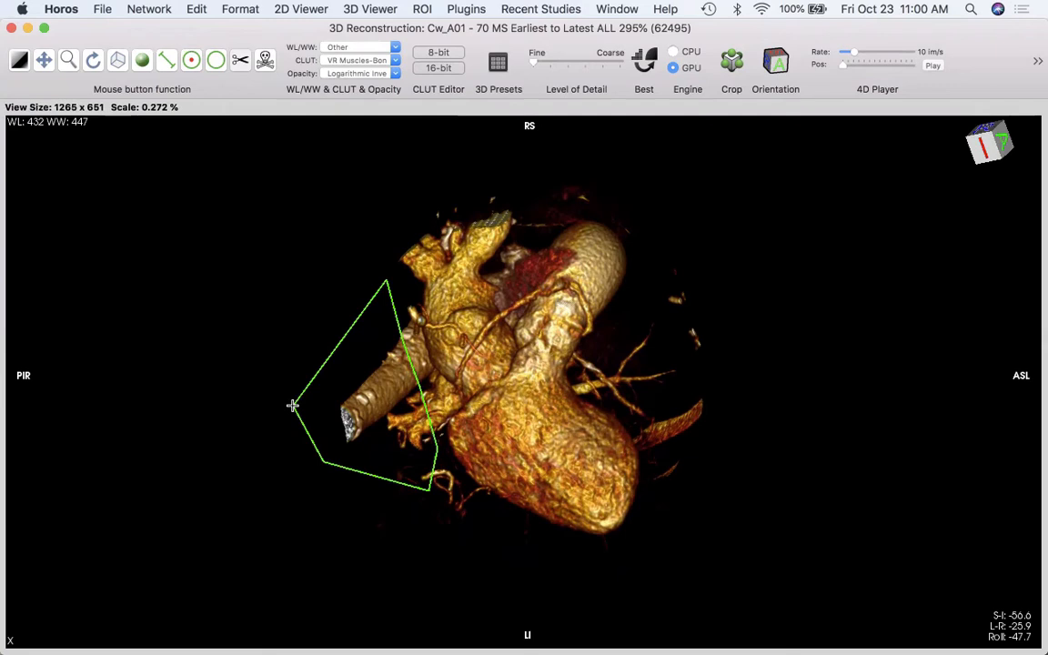
{"action": "double_click", "coordinate": [292, 405]}
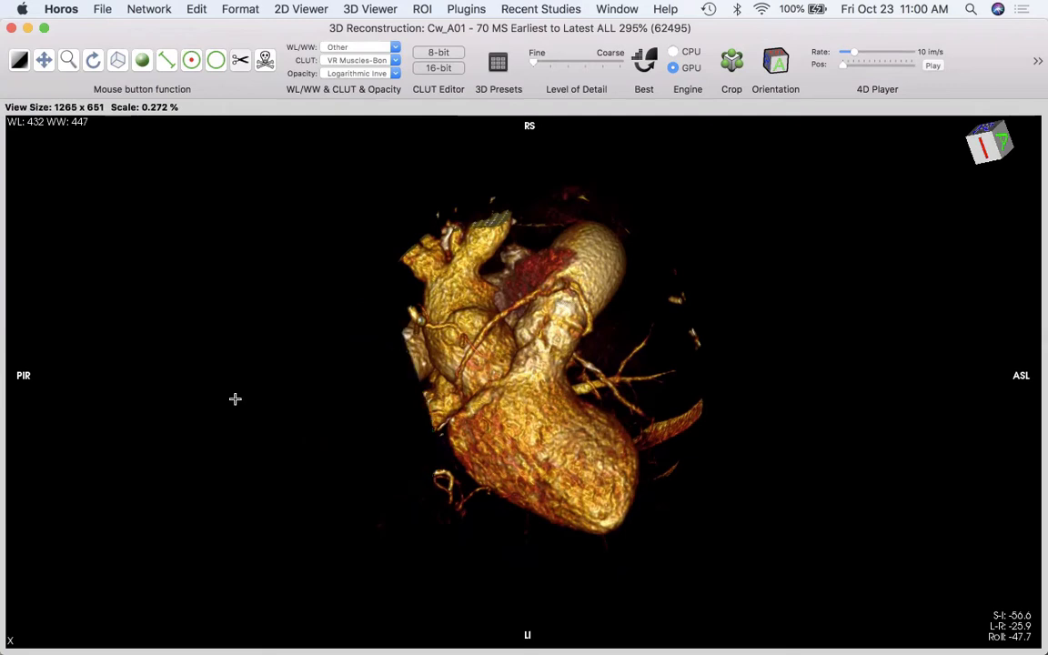
- Rotate the trimmed heart to a posterior-inferior view, play the 4D cardiac cycle, and stop at a phase midway through the series
{"action": "left_click", "coordinate": [115, 58]}
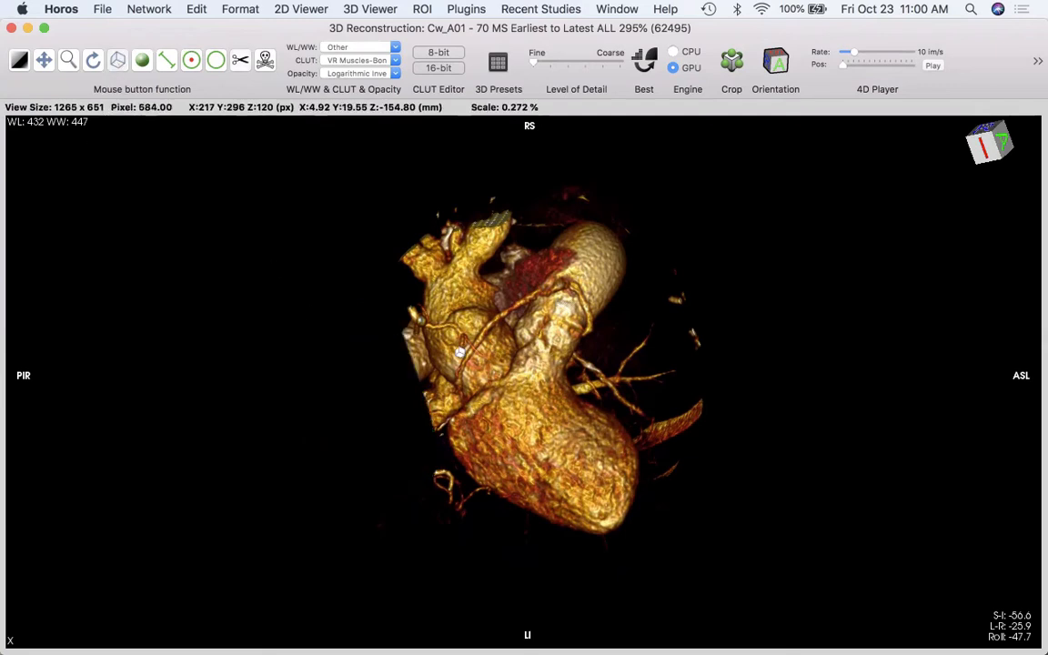
{"action": "left_click_drag", "start_coordinate": [571, 370], "coordinate": [930, 396]}
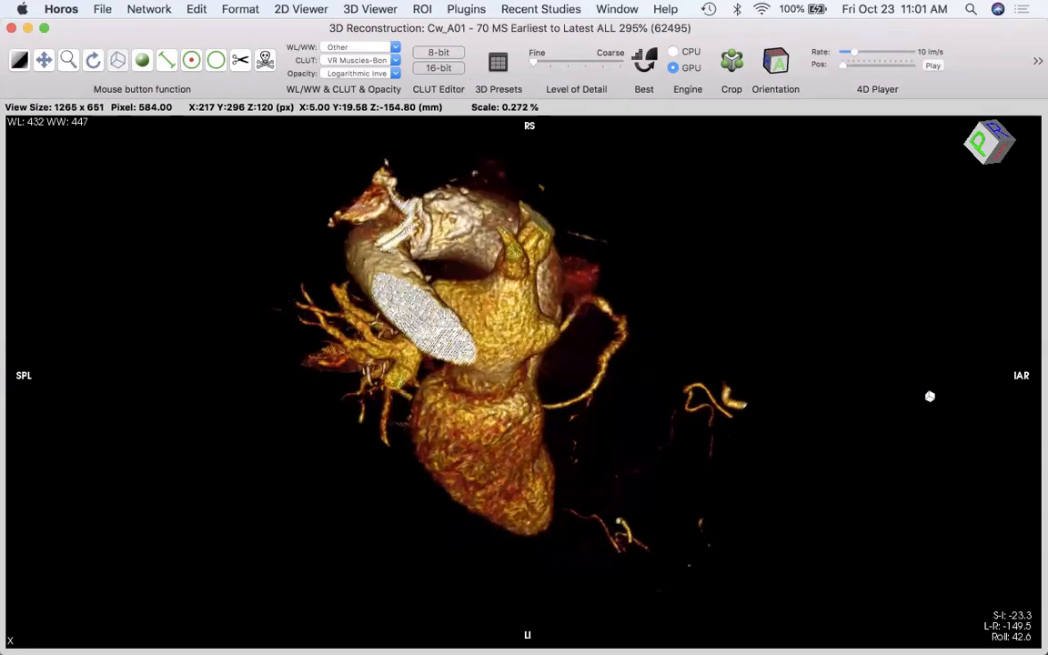
{"action": "left_click_drag", "start_coordinate": [756, 308], "coordinate": [668, 238]}
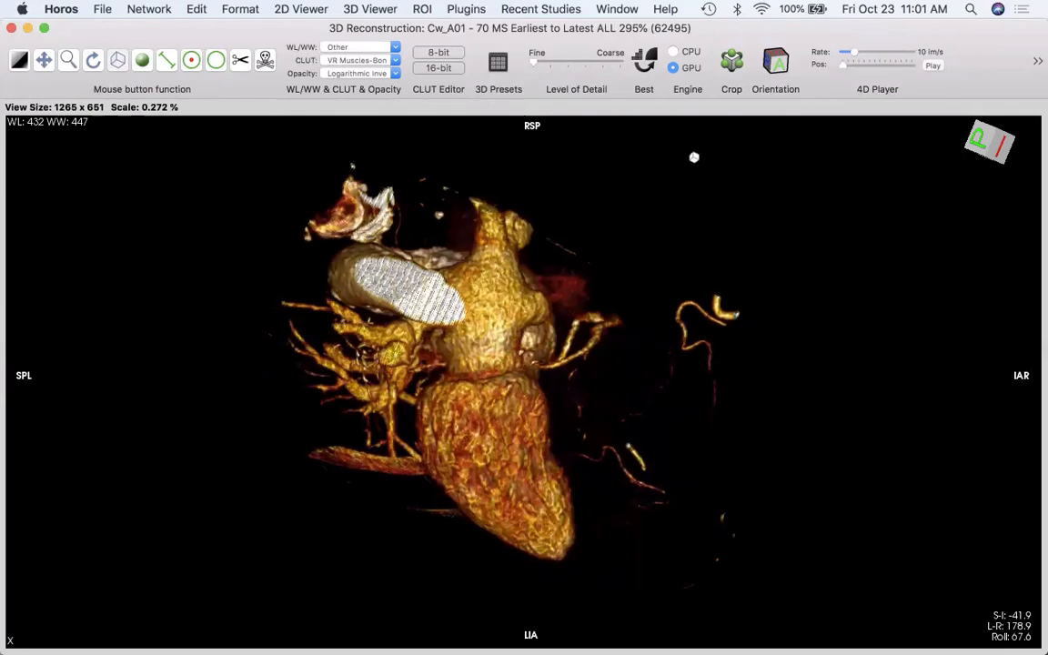
{"action": "left_click", "coordinate": [932, 65]}
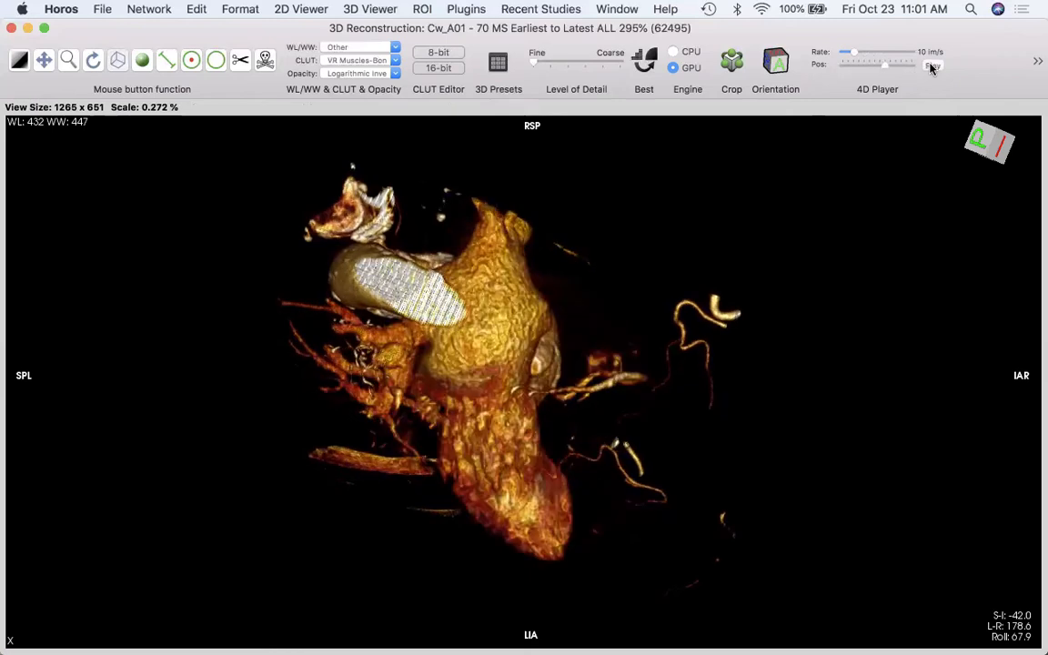
{"action": "left_click", "coordinate": [876, 63]}
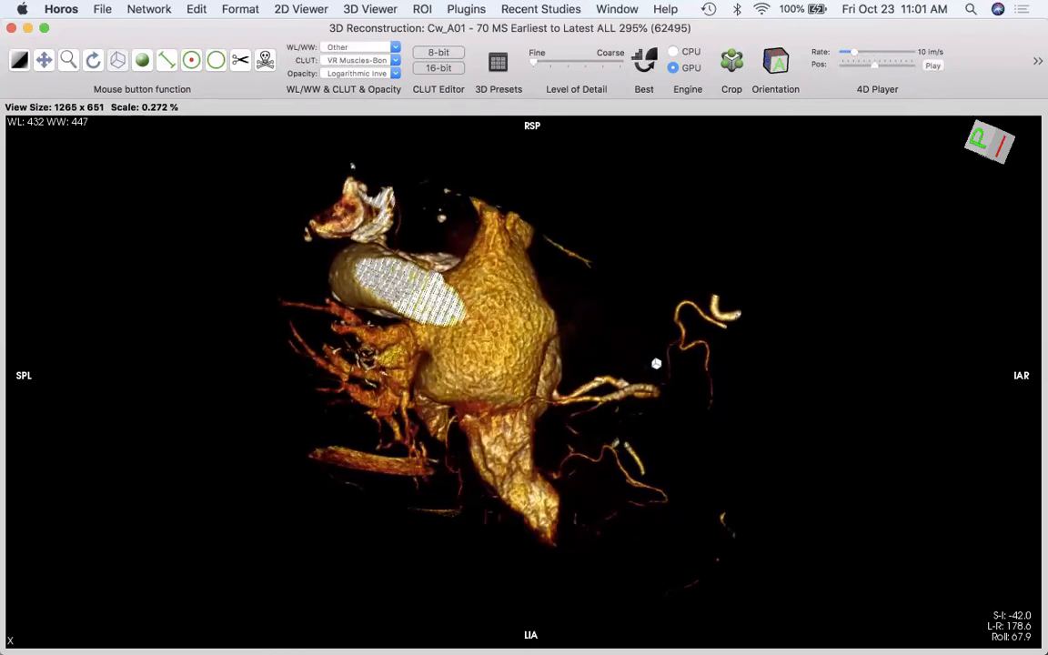
- Rotate the heart to examine the coronary arteries from several sides, ending in an oblique anterior view with the aorta in front
{"action": "left_click_drag", "start_coordinate": [569, 455], "coordinate": [572, 327]}
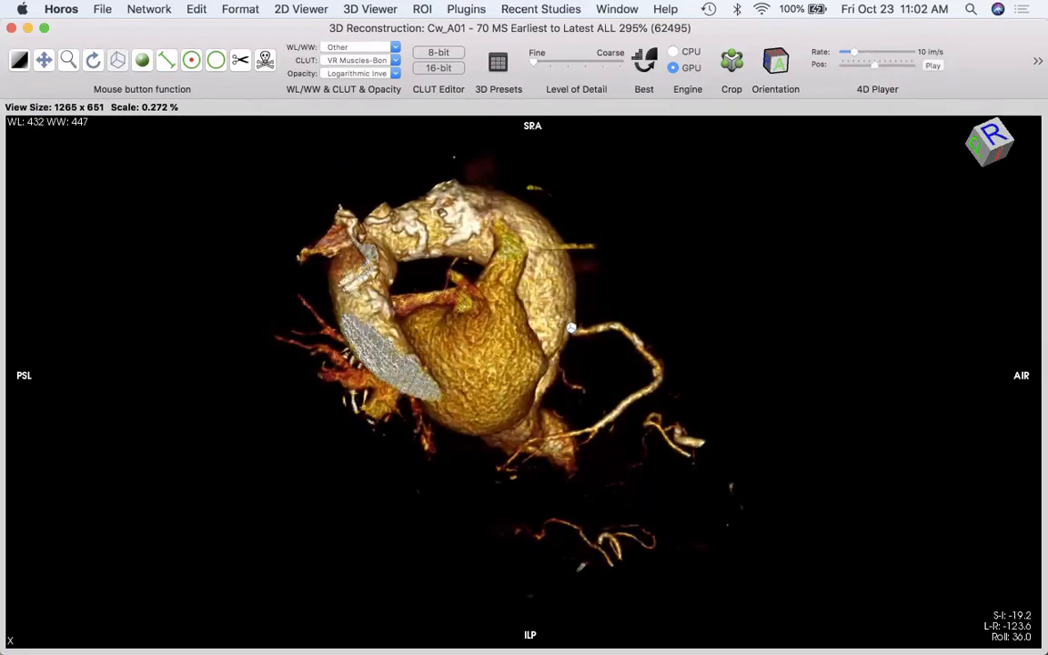
{"action": "left_click_drag", "start_coordinate": [654, 351], "coordinate": [609, 313]}
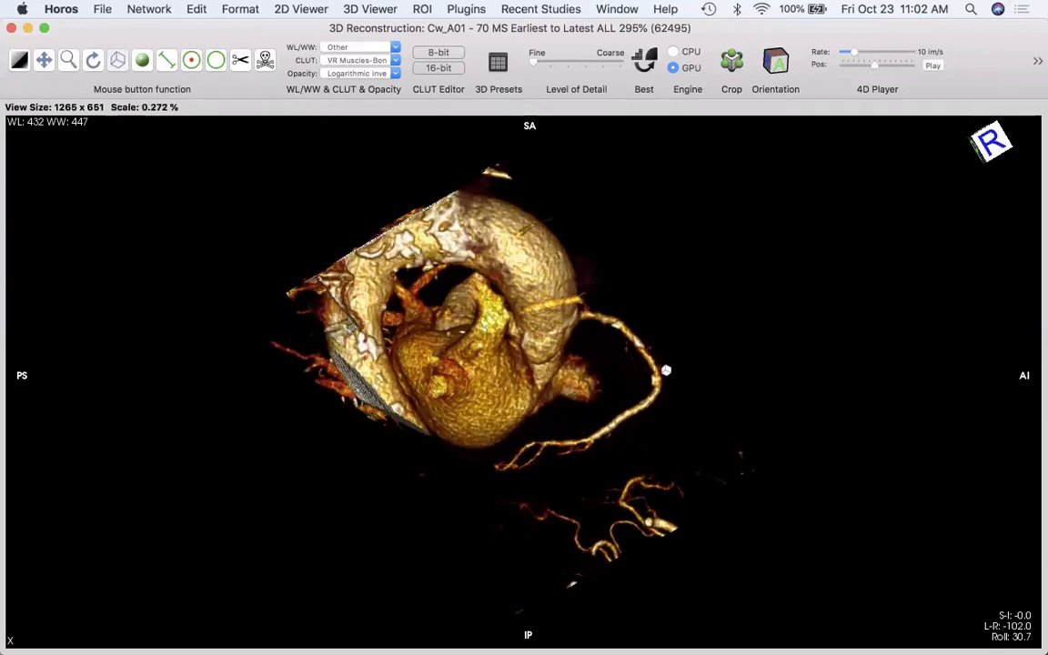
{"action": "left_click_drag", "start_coordinate": [564, 349], "coordinate": [193, 358]}
{"action": "left_click_drag", "start_coordinate": [636, 423], "coordinate": [674, 416]}
{"action": "left_click_drag", "start_coordinate": [496, 441], "coordinate": [709, 451]}
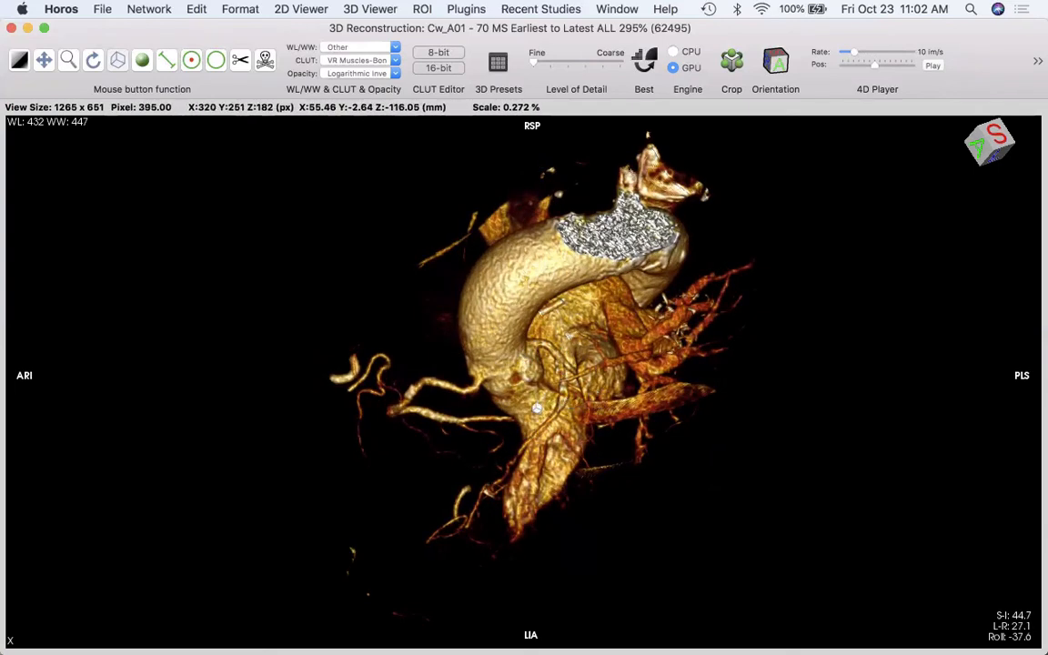
{"action": "left_click_drag", "start_coordinate": [488, 407], "coordinate": [637, 421]}
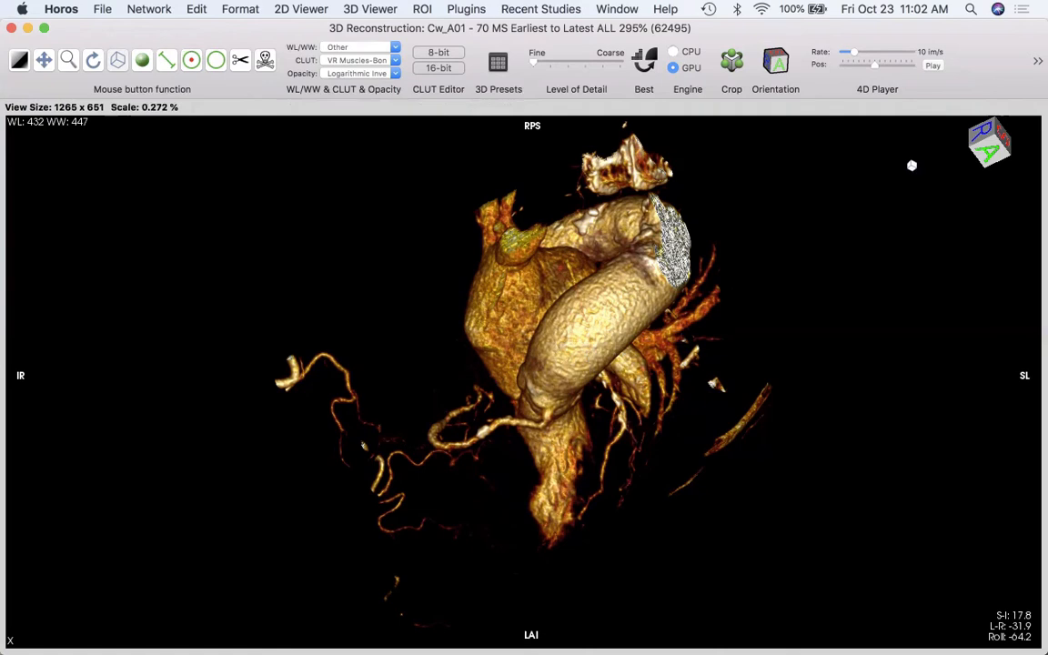
- Start a movie export of the temporal series and name the file Cw_A01_test_movie1.mov
{"action": "left_click", "coordinate": [1037, 65]}
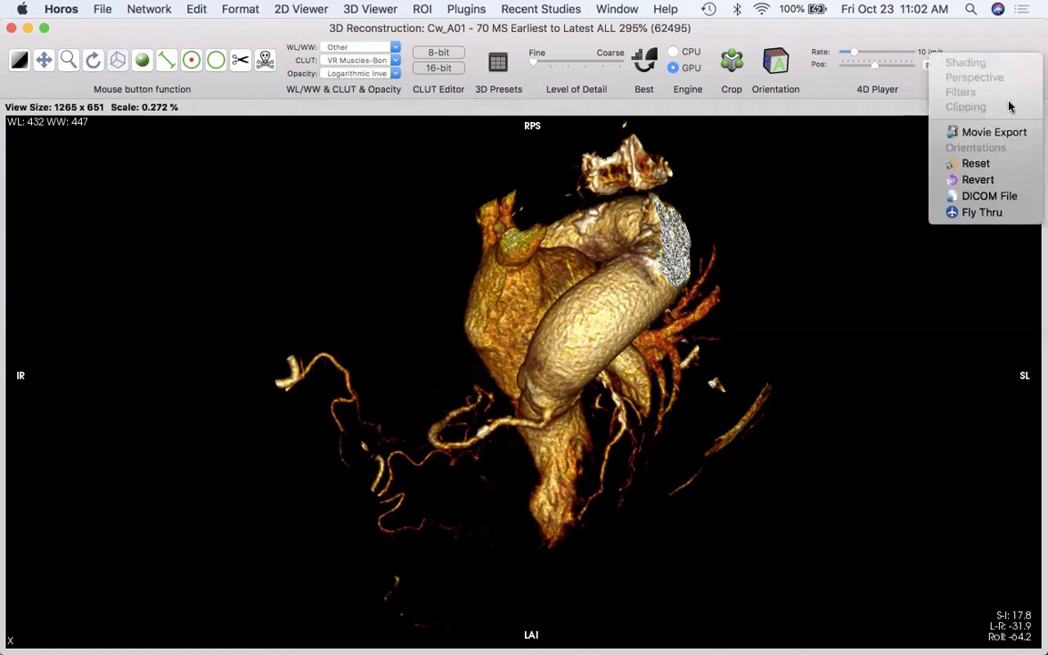
{"action": "left_click", "coordinate": [996, 133]}
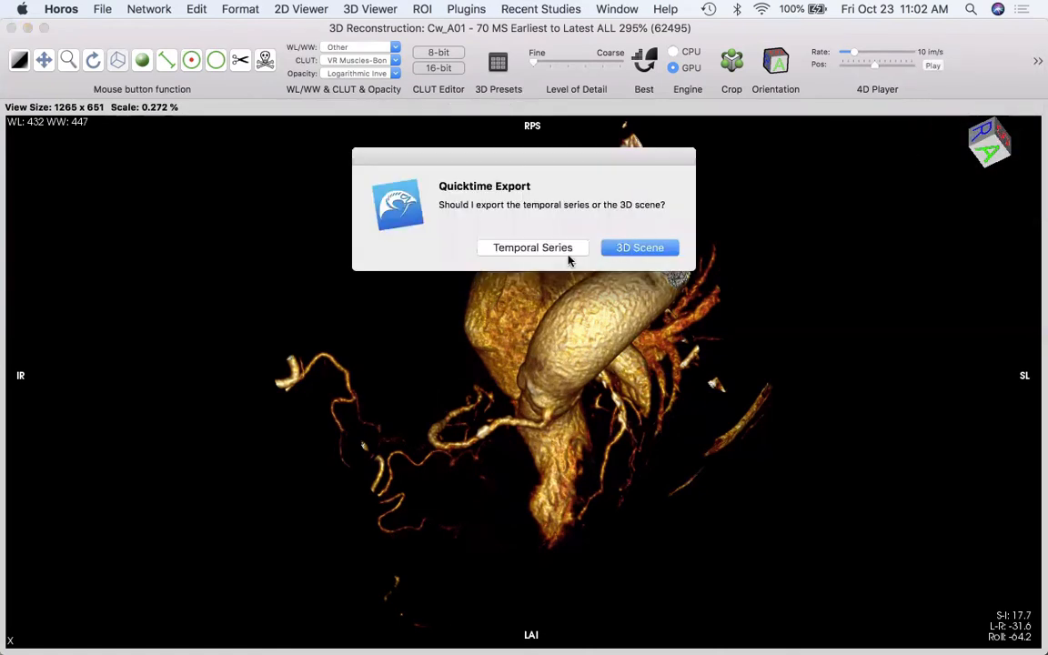
{"action": "left_click", "coordinate": [551, 248]}
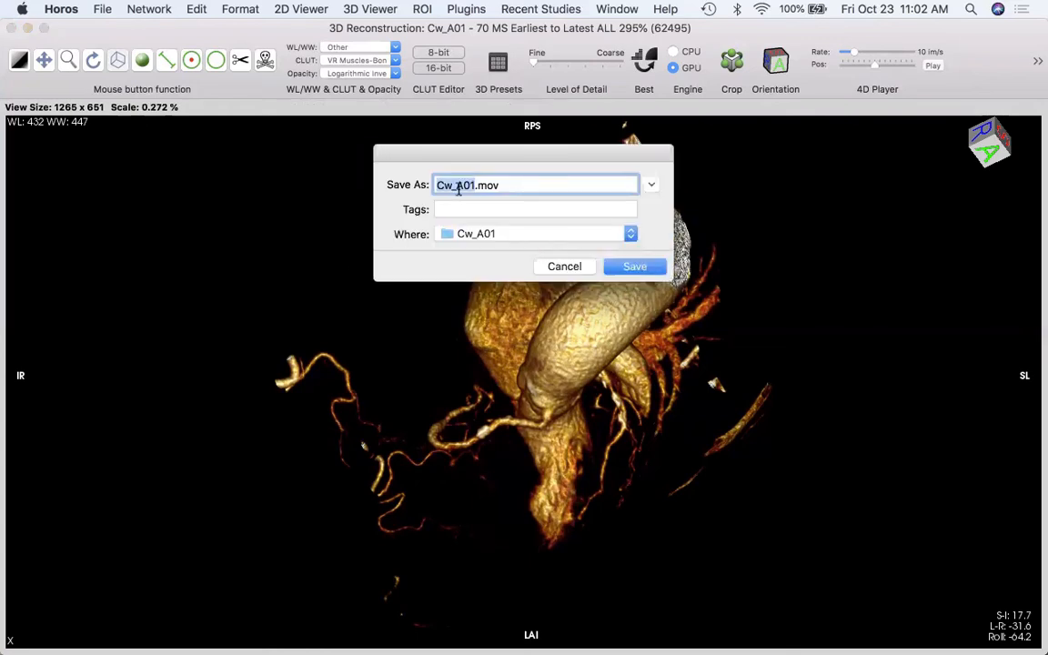
{"action": "left_click", "coordinate": [473, 187]}
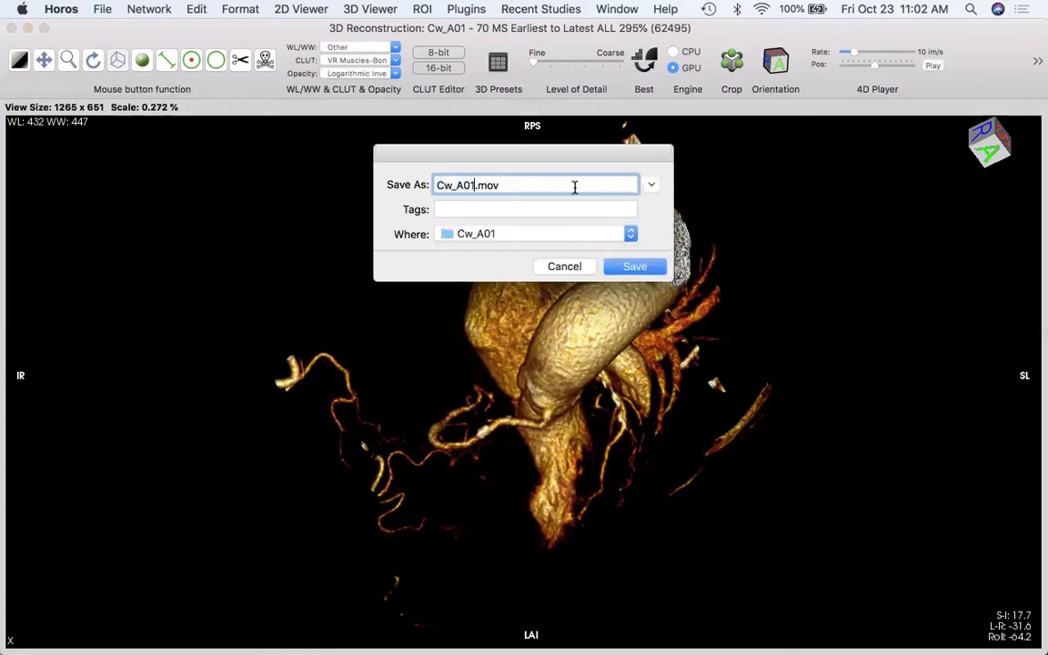
{"action": "type", "text": "_test_movie1"}
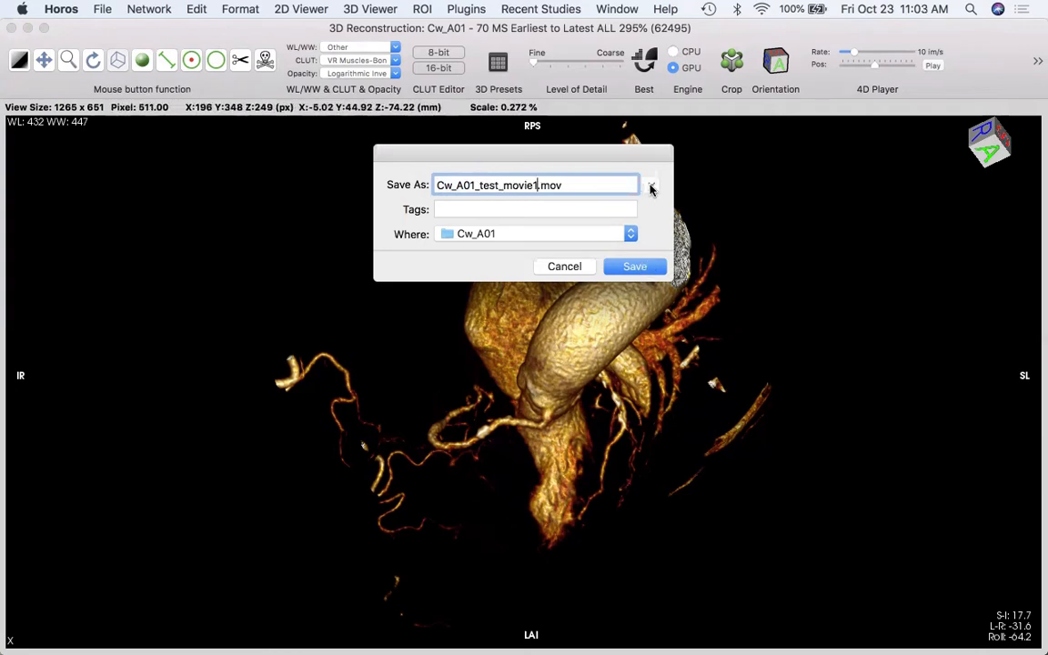
- Set the movie's frame rate to 14 im/s and save it as a JPEG Quicktime Movie in the Cw_A01 folder
{"action": "left_click", "coordinate": [651, 187]}
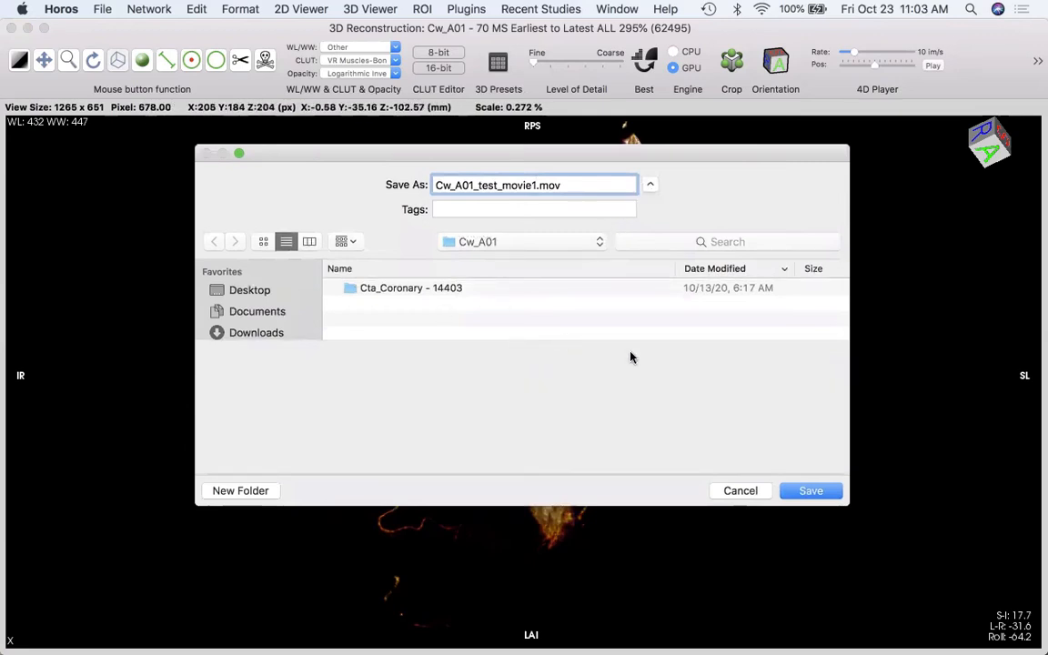
{"action": "left_click", "coordinate": [650, 186]}
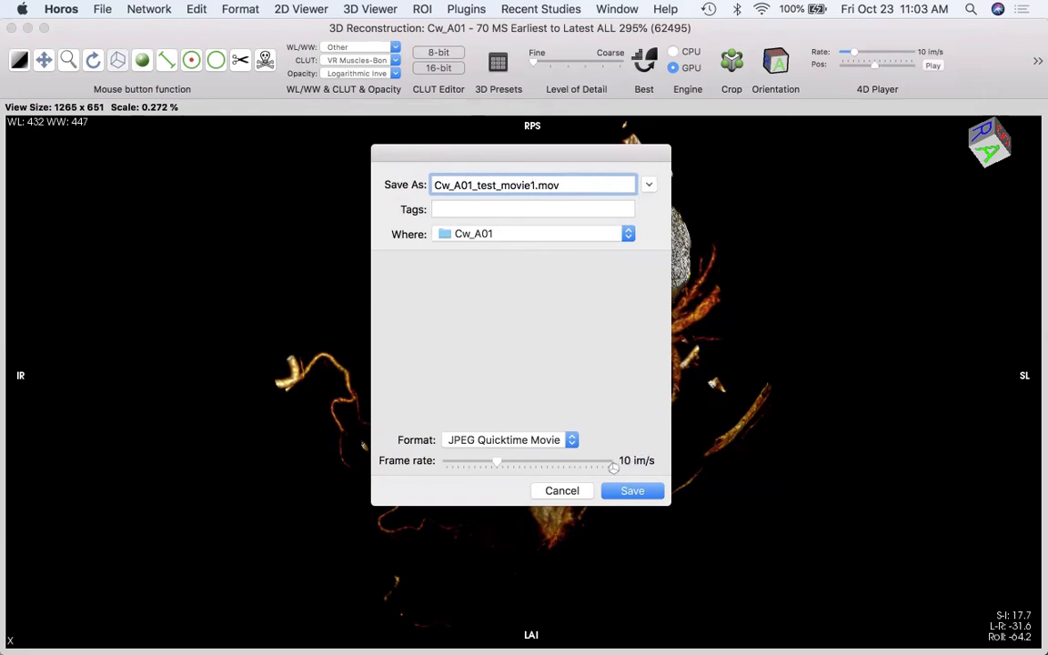
{"action": "left_click_drag", "start_coordinate": [496, 461], "coordinate": [517, 460]}
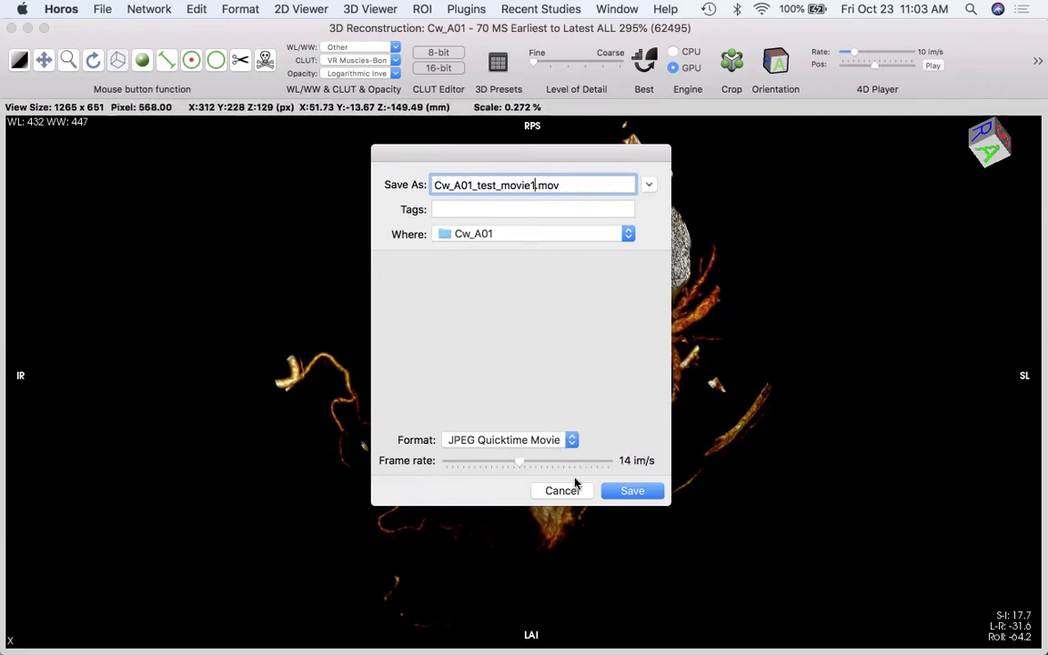
{"action": "left_click", "coordinate": [631, 493]}
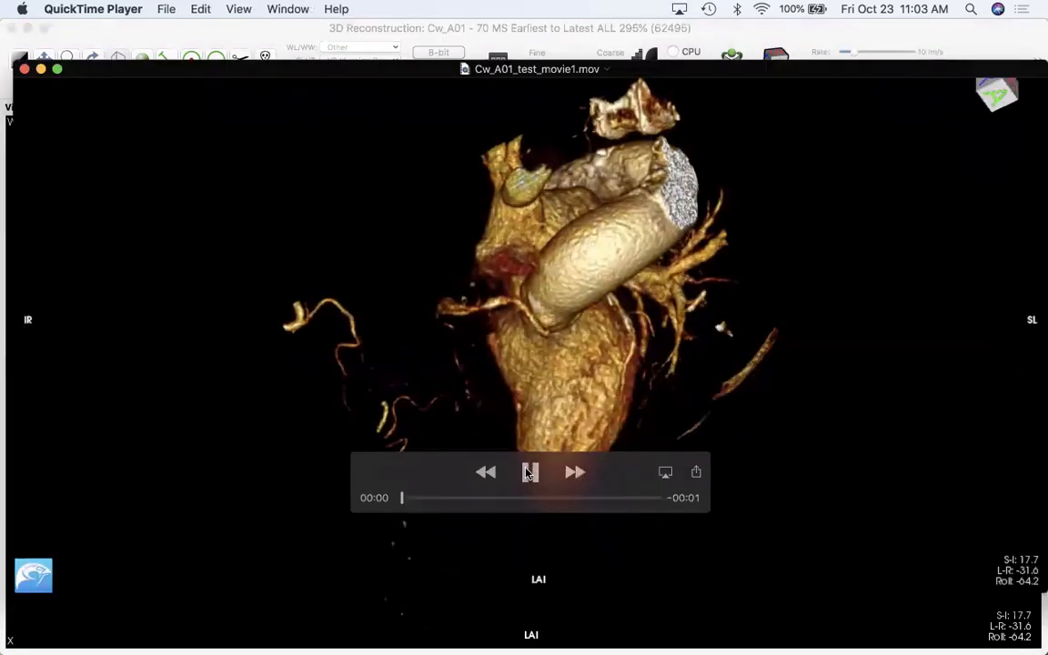
- Replay the exported beating-heart movie in QuickTime Player, close it, and return to the Horos 3D reconstruction
{"action": "left_click", "coordinate": [530, 472]}
{"action": "left_click_drag", "start_coordinate": [615, 470], "coordinate": [382, 564]}
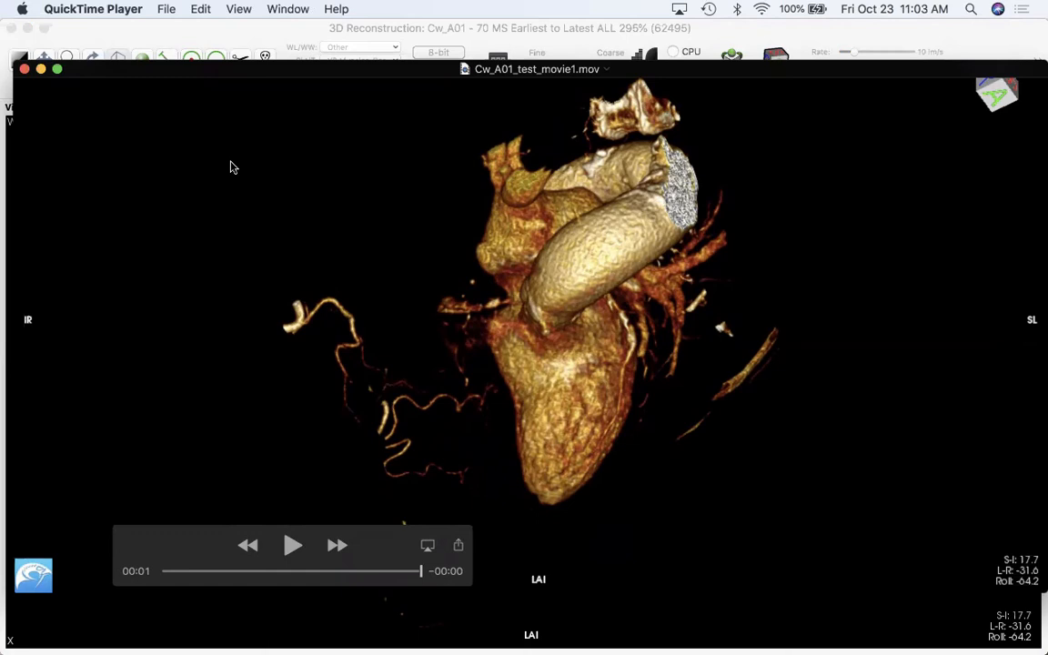
{"action": "left_click", "coordinate": [289, 544]}
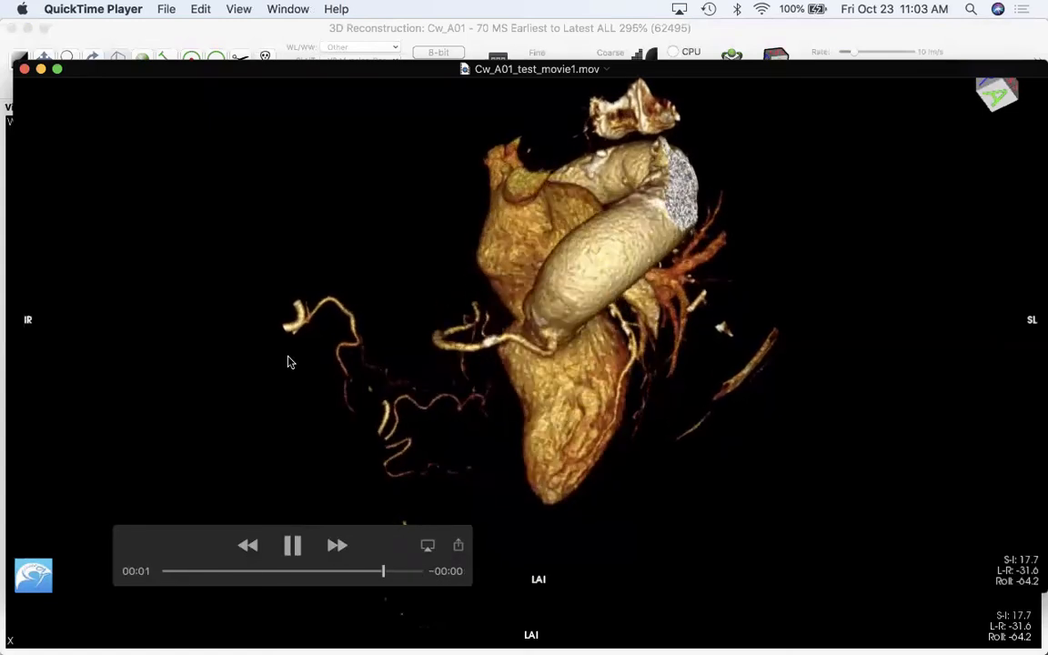
{"action": "left_click", "coordinate": [292, 545]}
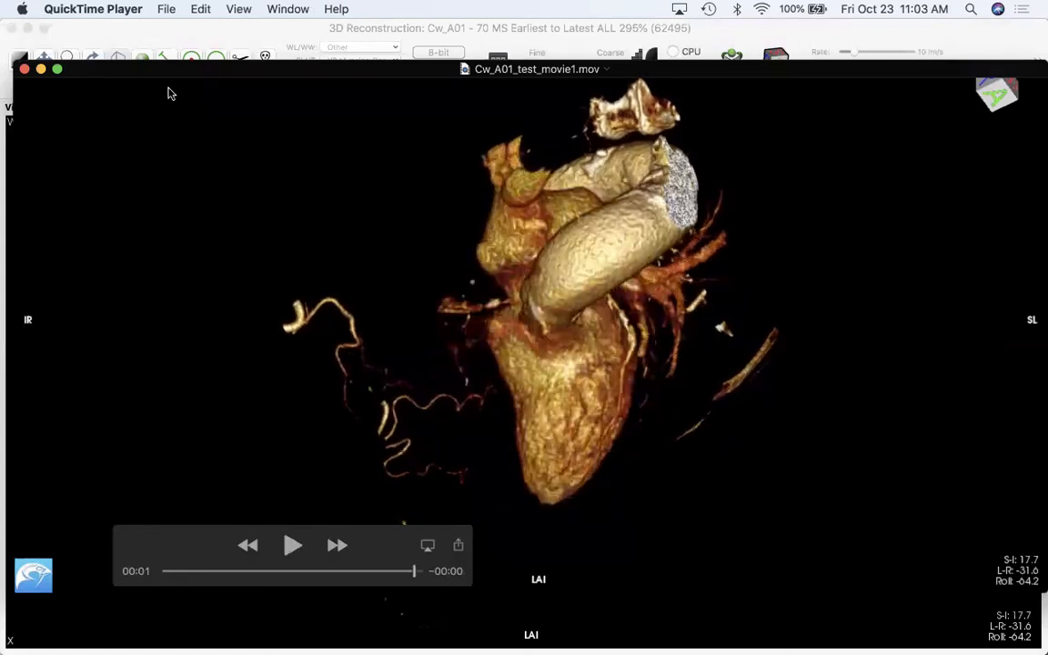
{"action": "left_click", "coordinate": [24, 69]}
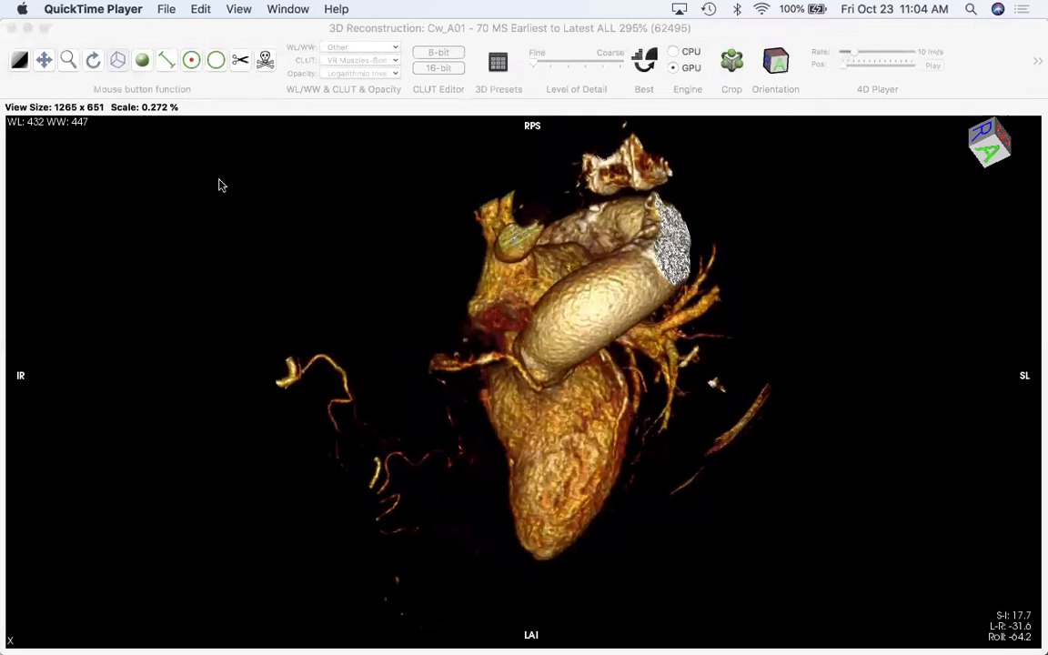
{"action": "left_click", "coordinate": [230, 222]}
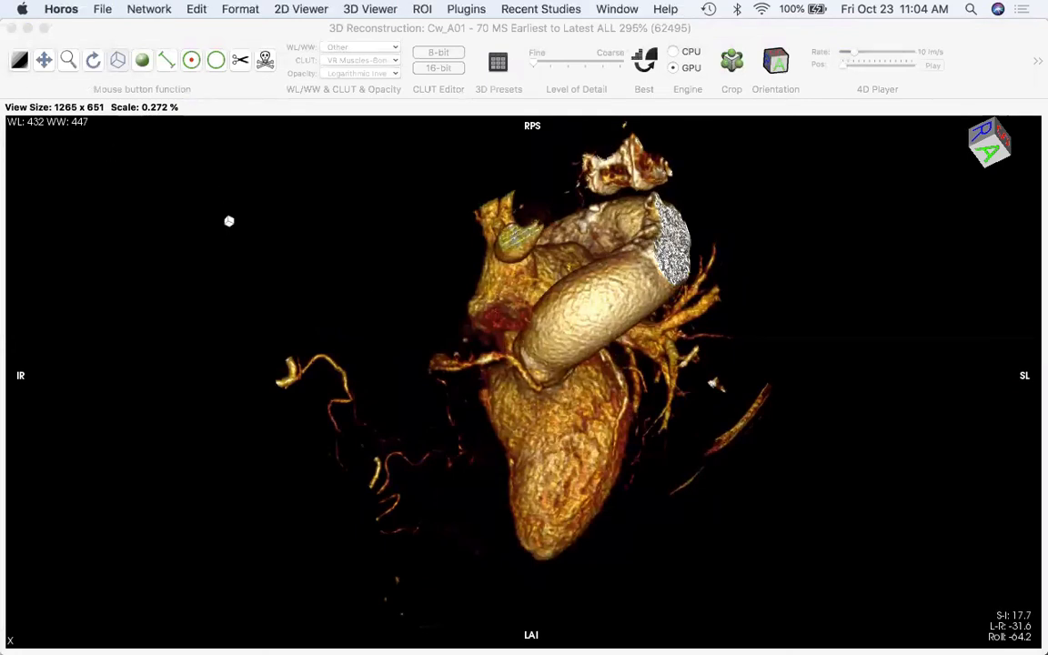
- Close the 3D reconstruction and browse the axial slices of the 295% phase to check the region left by the scissors cuts
{"action": "left_click", "coordinate": [11, 29]}
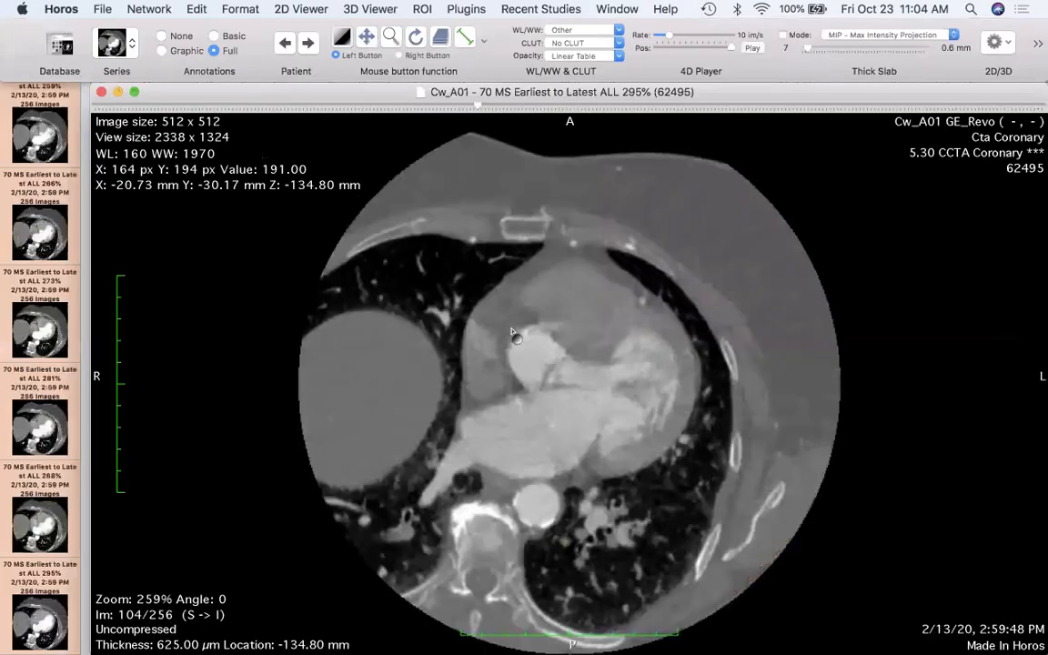
{"action": "scroll", "coordinate": [745, 302], "scroll_direction": "down", "scroll_amount": 4}
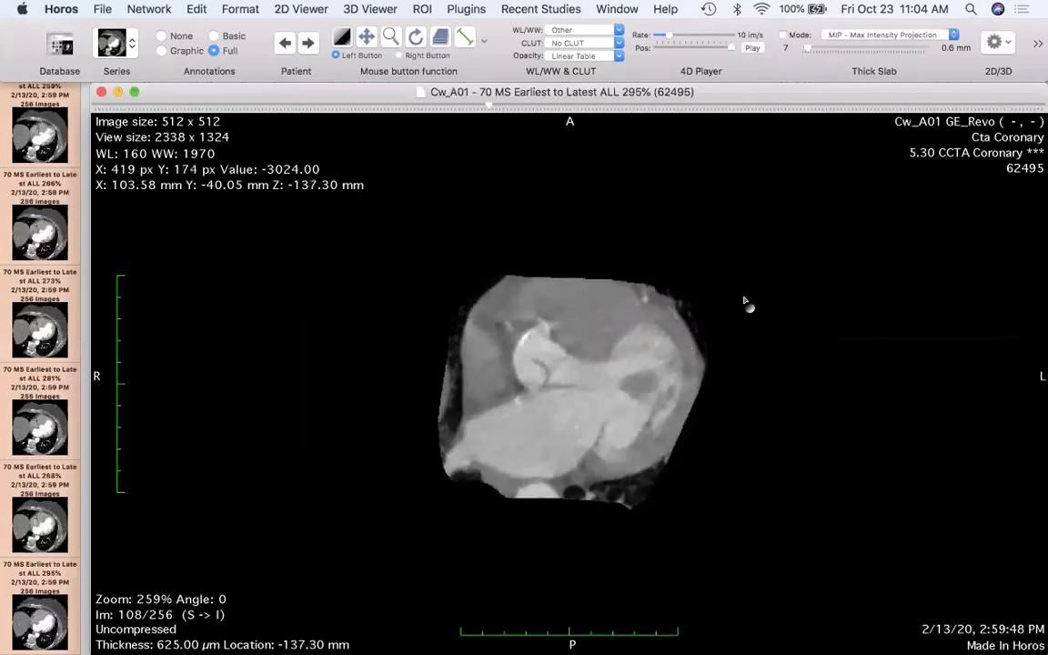
{"action": "scroll", "coordinate": [744, 302], "scroll_direction": "down", "scroll_amount": 20}
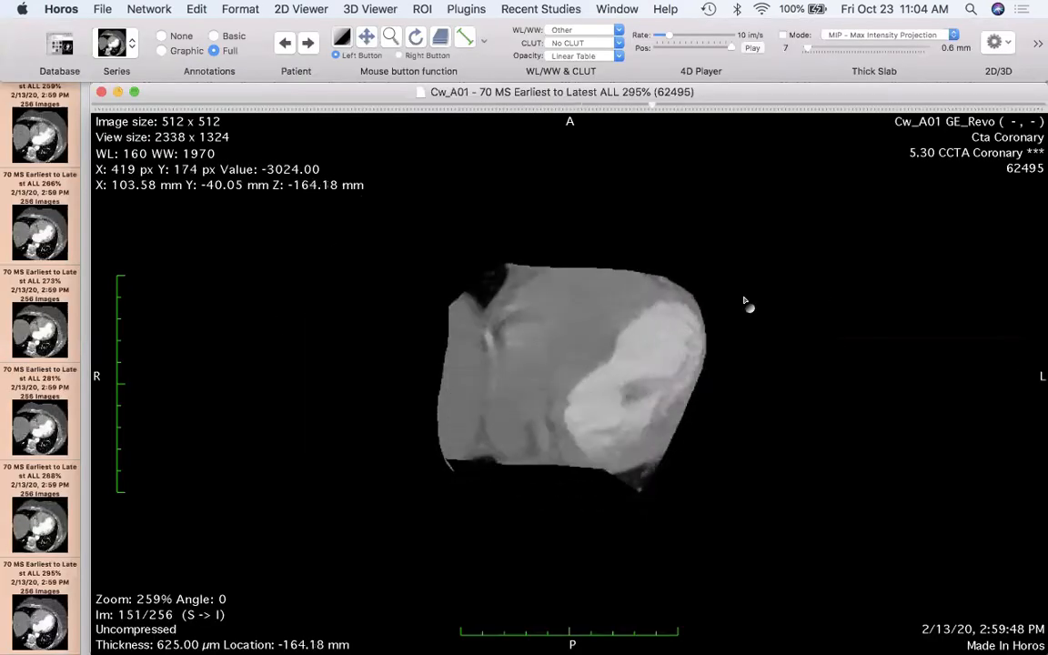
{"action": "scroll", "coordinate": [744, 302], "scroll_direction": "down", "scroll_amount": 20}
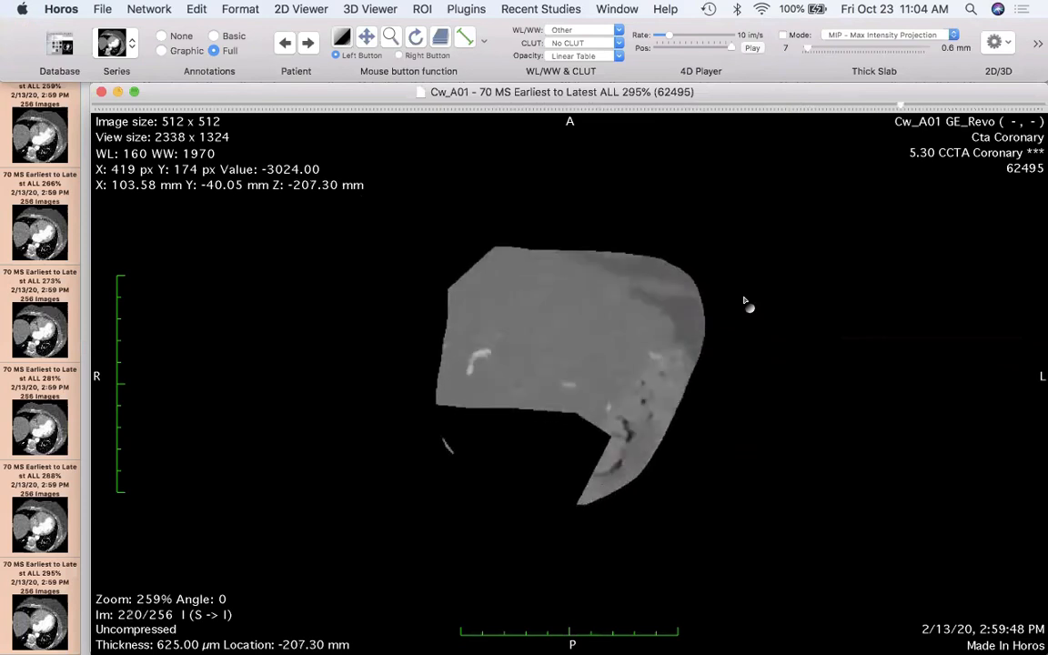
{"action": "scroll", "coordinate": [744, 302], "scroll_direction": "down", "scroll_amount": 20}
{"action": "scroll", "coordinate": [744, 302], "scroll_direction": "up", "scroll_amount": 20}
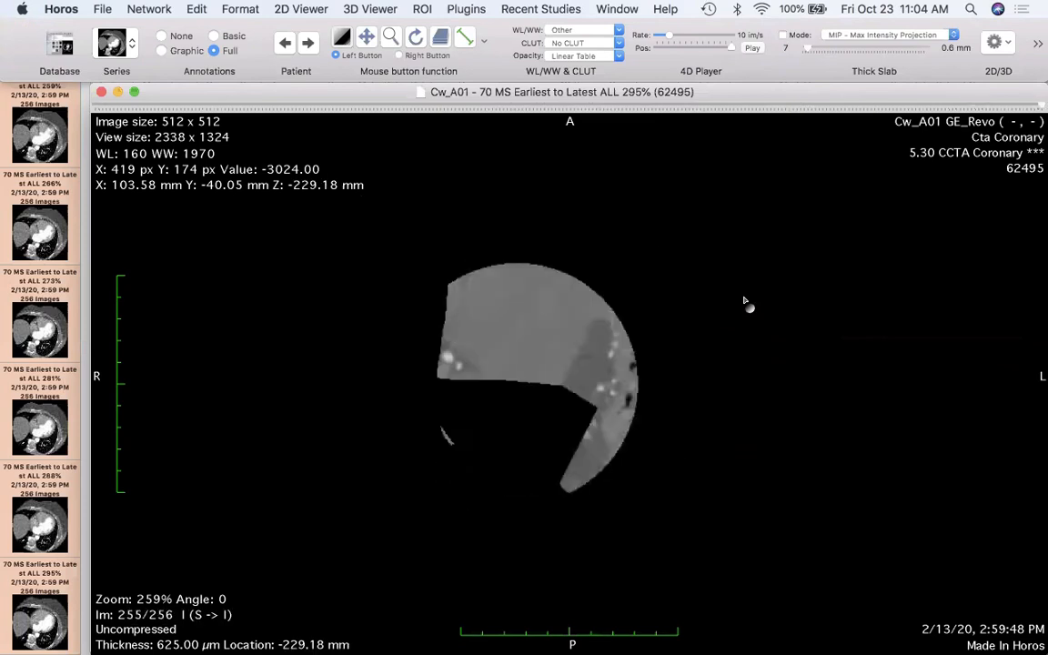
{"action": "scroll", "coordinate": [745, 303], "scroll_direction": "up", "scroll_amount": 20}
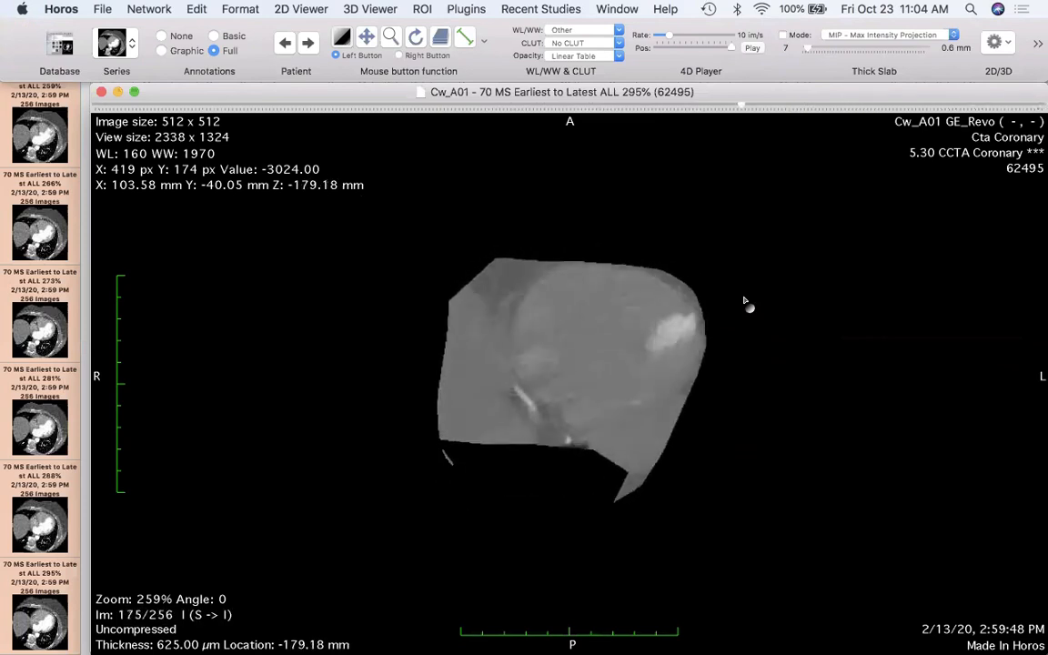
- Browse the axial slices of the cropped 295% phase, play the 4D series as a cine loop, and stop it at the 244% phase
{"action": "scroll", "coordinate": [745, 302], "scroll_direction": "up", "scroll_amount": 20}
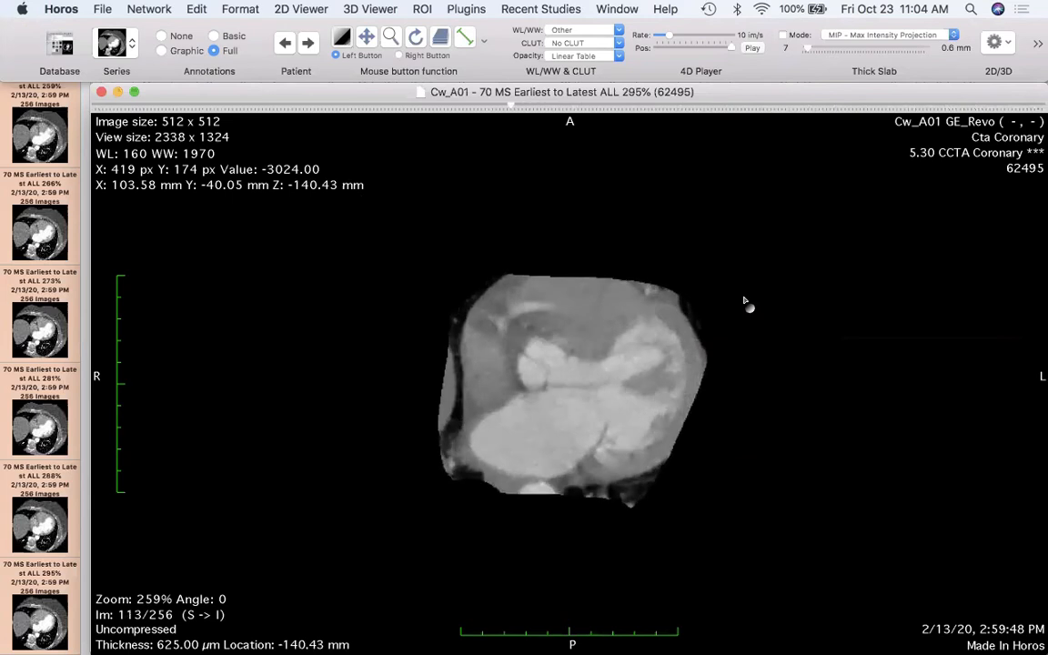
{"action": "scroll", "coordinate": [744, 302], "scroll_direction": "up", "scroll_amount": 20}
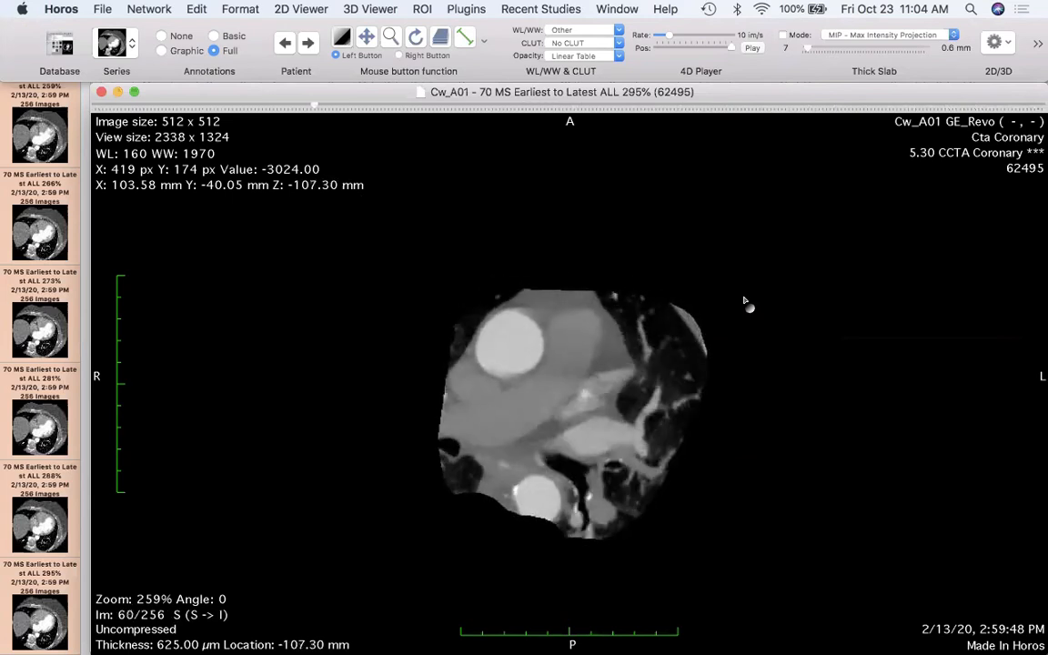
{"action": "scroll", "coordinate": [744, 302], "scroll_direction": "up", "scroll_amount": 20}
{"action": "scroll", "coordinate": [744, 302], "scroll_direction": "down", "scroll_amount": 20}
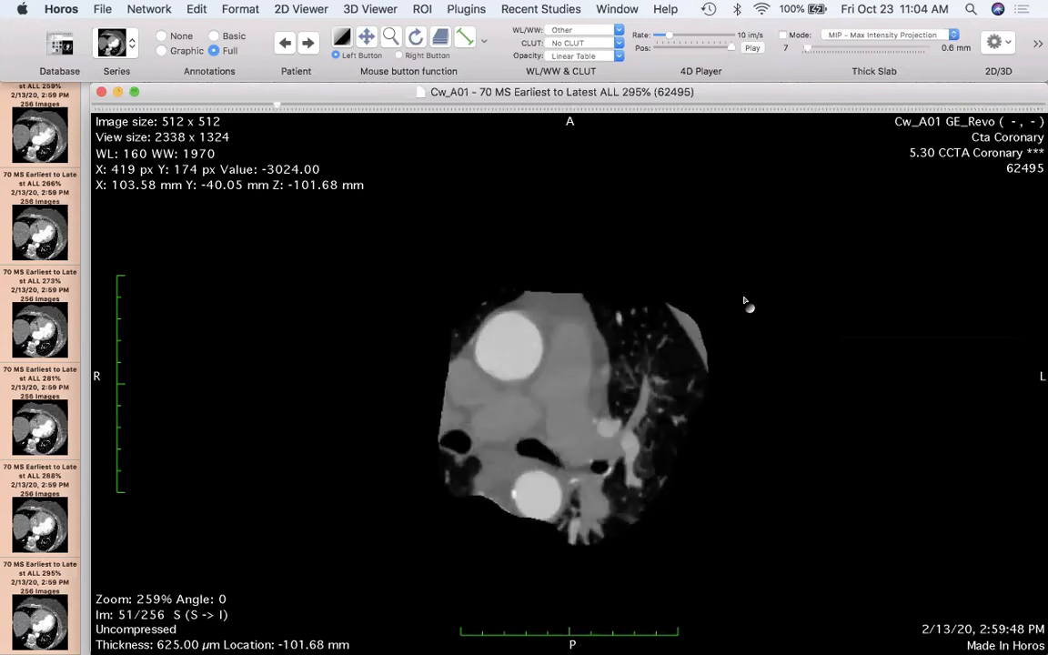
{"action": "scroll", "coordinate": [744, 302], "scroll_direction": "down", "scroll_amount": 20}
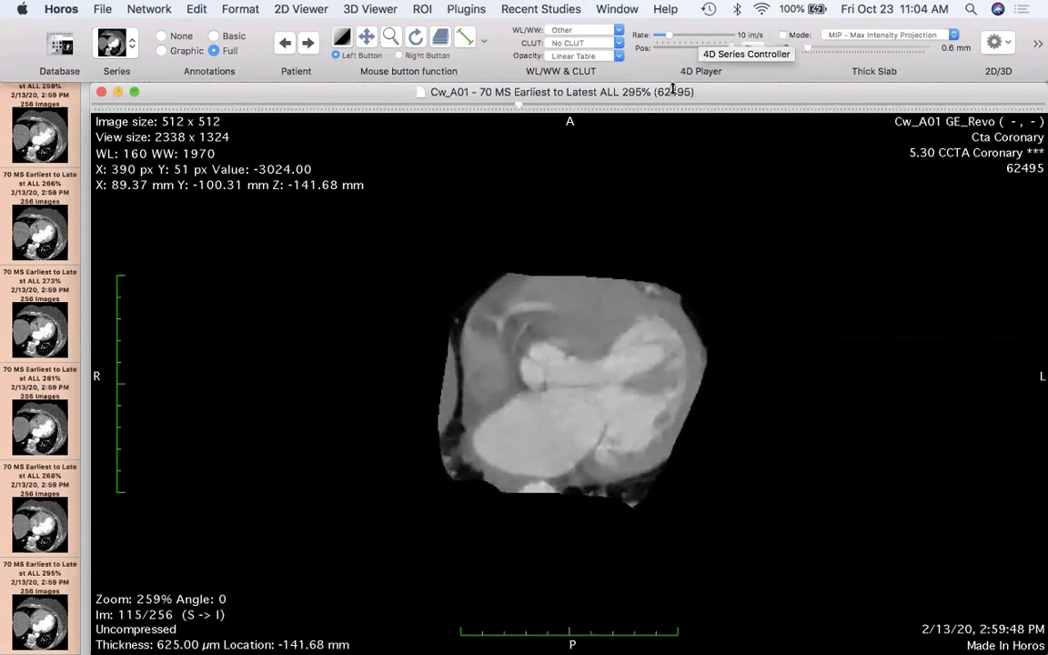
{"action": "left_click", "coordinate": [753, 49]}
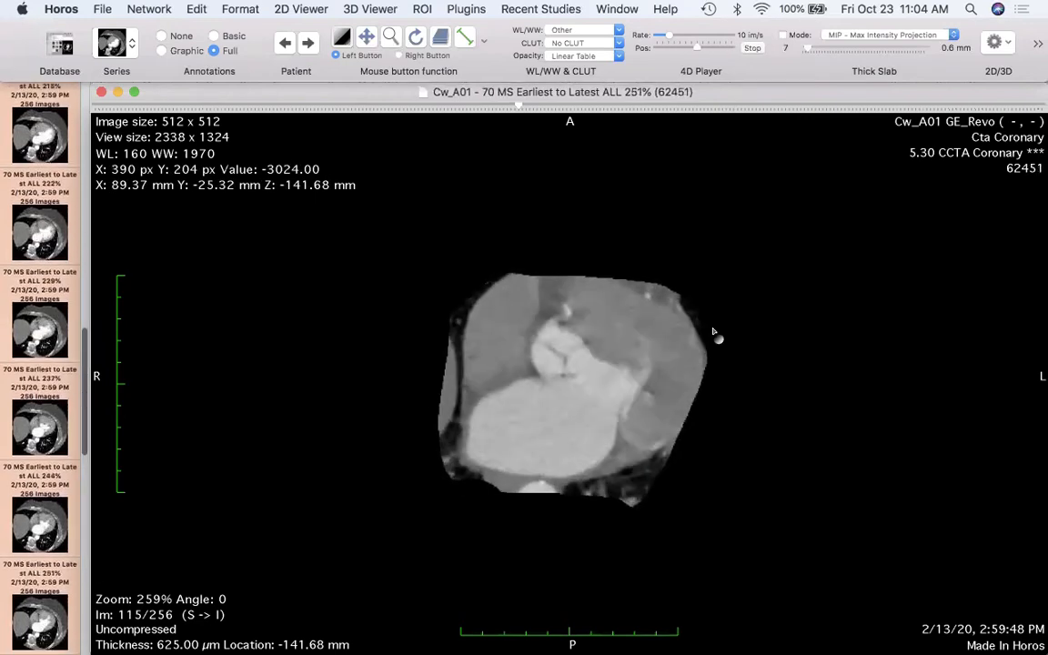
{"action": "left_click", "coordinate": [752, 49]}
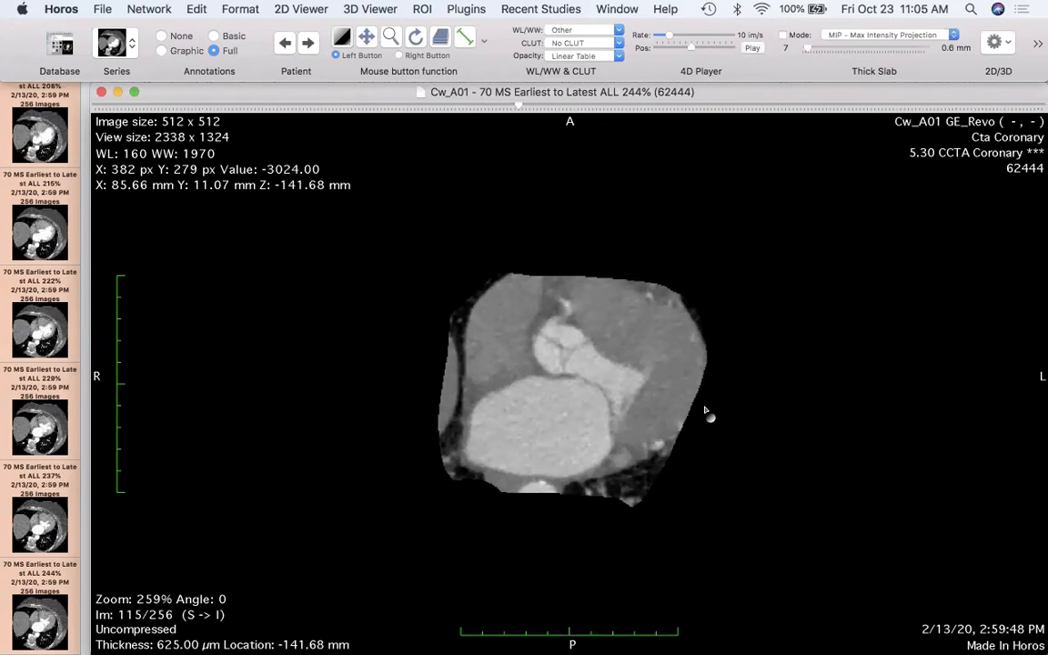
- Examine the axial slices of the 244% phase around the left coronary artery and its branches beside the aortic root
{"action": "scroll", "coordinate": [637, 346], "scroll_direction": "up", "scroll_amount": 8}
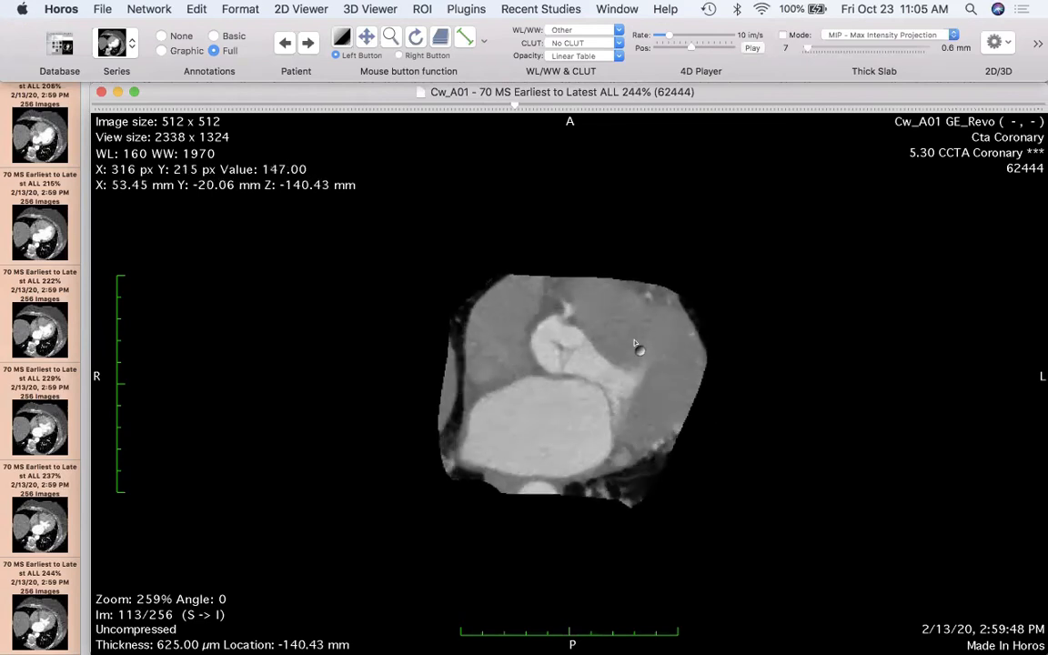
{"action": "scroll", "coordinate": [637, 345], "scroll_direction": "up", "scroll_amount": 15}
{"action": "scroll", "coordinate": [637, 346], "scroll_direction": "down", "scroll_amount": 5}
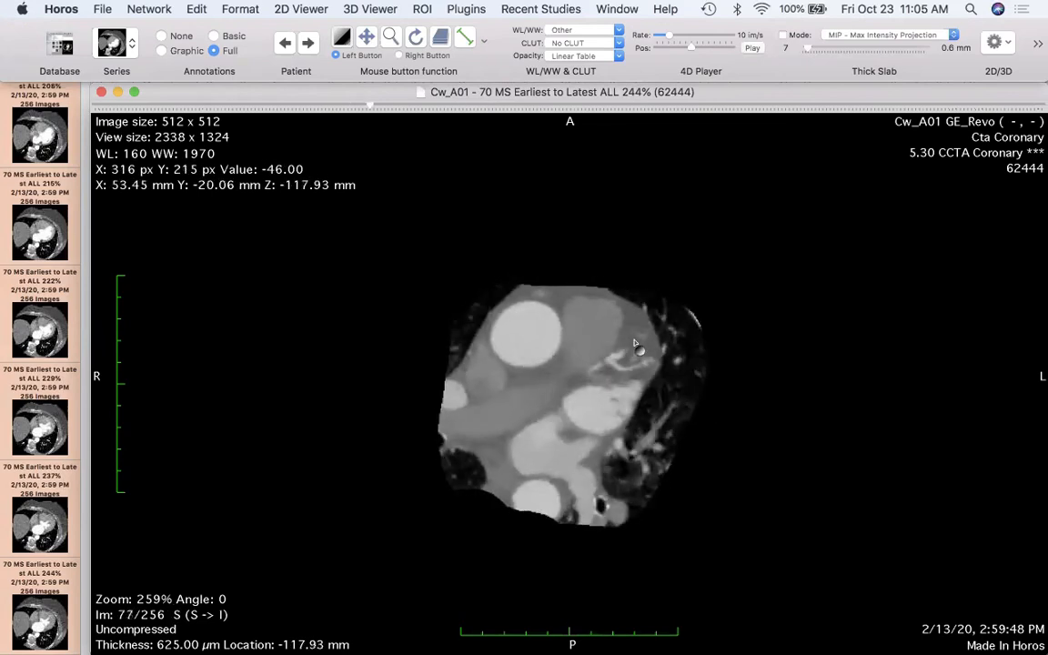
{"action": "scroll", "coordinate": [636, 345], "scroll_direction": "down", "scroll_amount": 8}
{"action": "scroll", "coordinate": [635, 345], "scroll_direction": "up", "scroll_amount": 10}
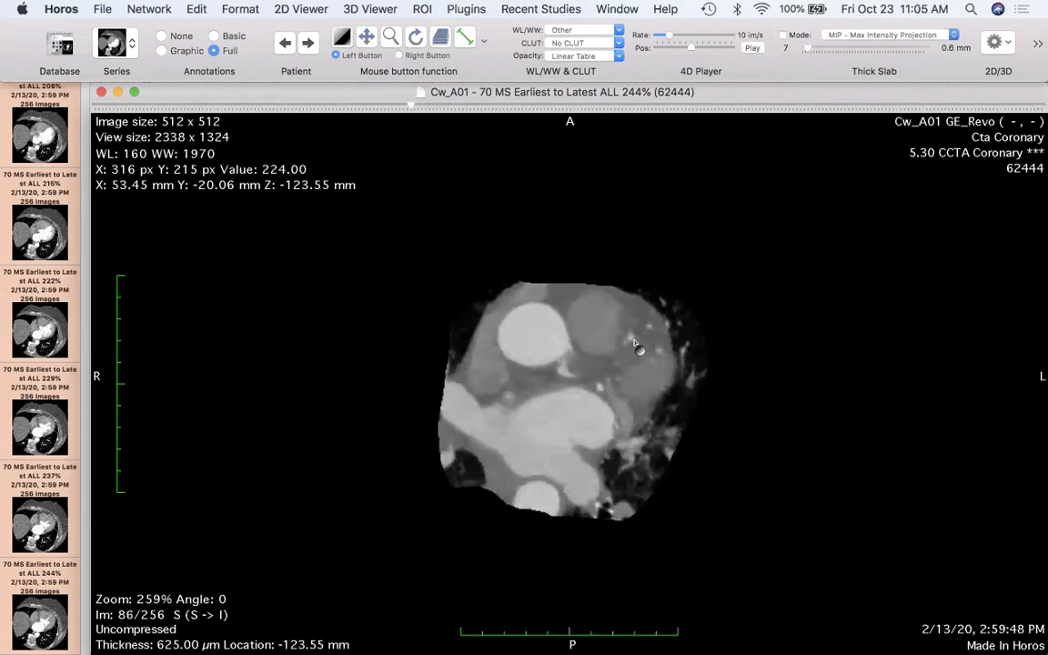
{"action": "scroll", "coordinate": [636, 345], "scroll_direction": "up", "scroll_amount": 5}
{"action": "scroll", "coordinate": [636, 345], "scroll_direction": "down", "scroll_amount": 3}
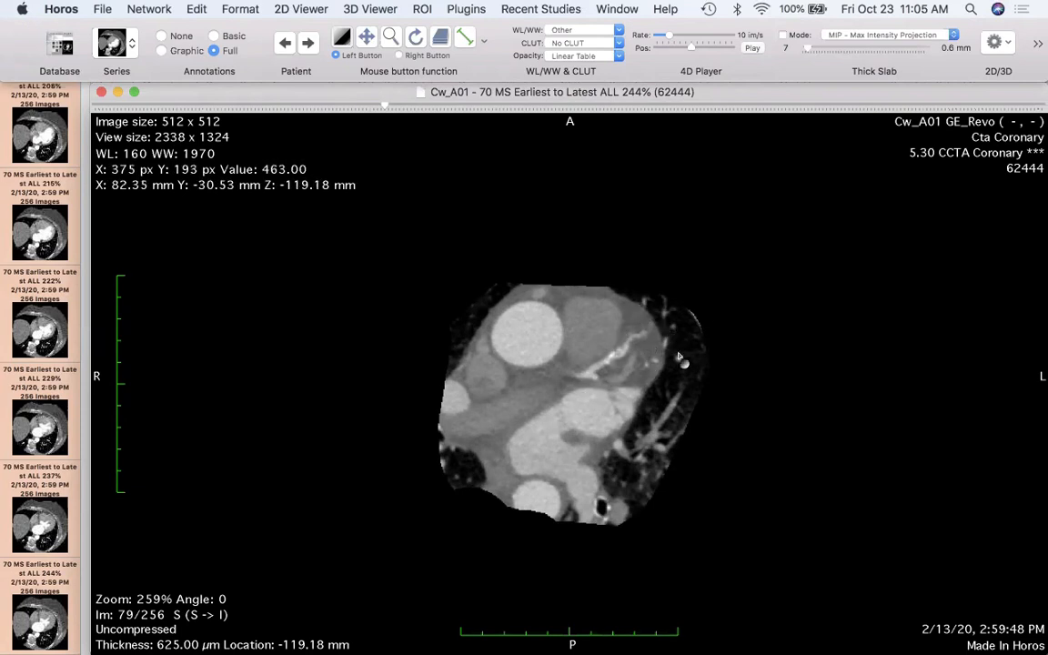
{"action": "scroll", "coordinate": [578, 419], "scroll_direction": "up", "scroll_amount": 4}
{"action": "scroll", "coordinate": [578, 419], "scroll_direction": "down", "scroll_amount": 8}
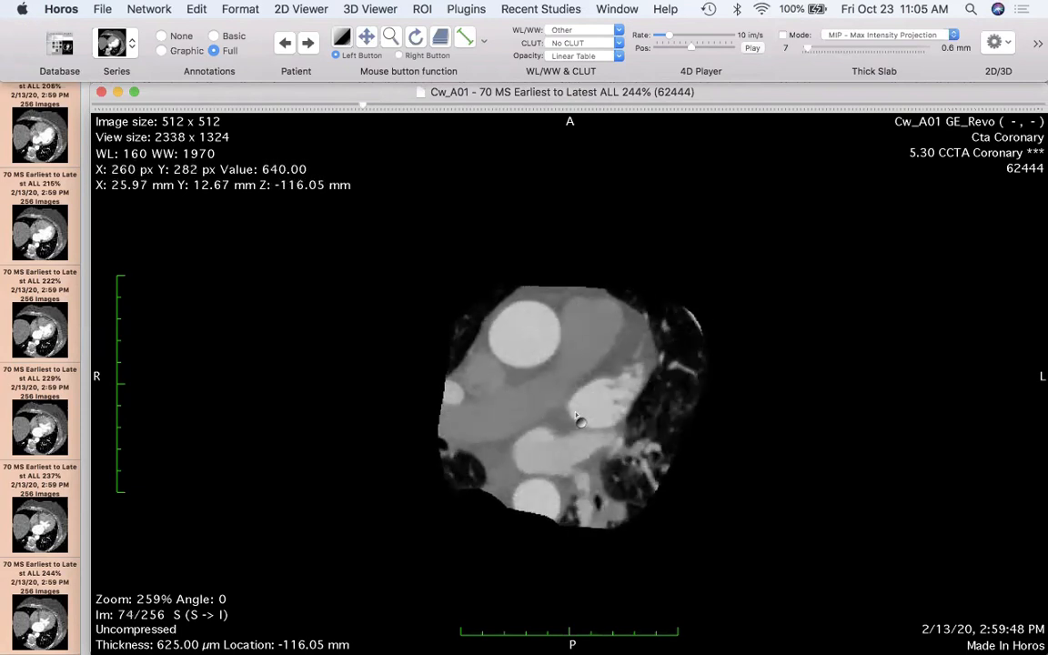
{"action": "scroll", "coordinate": [578, 419], "scroll_direction": "down", "scroll_amount": 1}
{"action": "scroll", "coordinate": [578, 419], "scroll_direction": "up", "scroll_amount": 3}
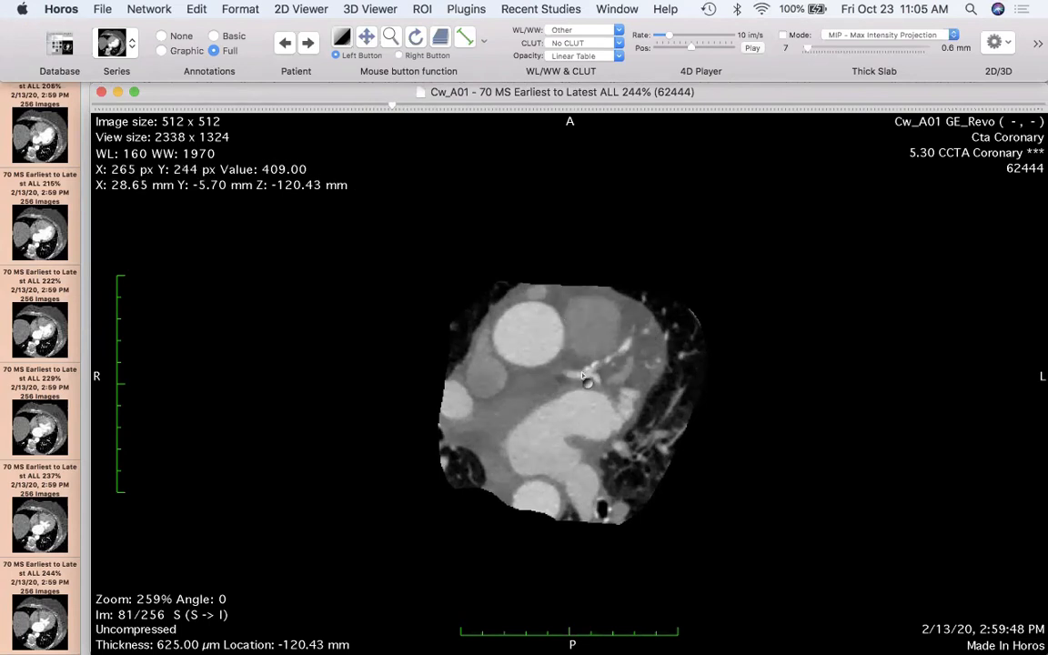
{"action": "scroll", "coordinate": [554, 406], "scroll_direction": "down", "scroll_amount": 1}
{"action": "scroll", "coordinate": [554, 407], "scroll_direction": "up", "scroll_amount": 2}
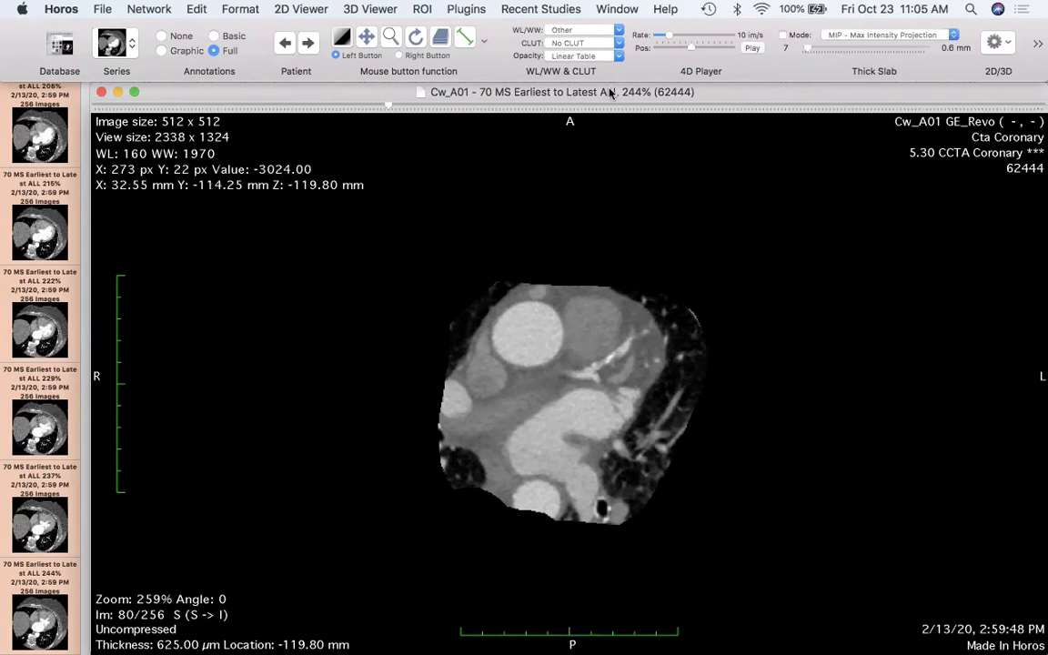
- Check the available 2D/3D reconstruction options without choosing one, and browse the axial slices above the left coronary level
{"action": "left_click", "coordinate": [1007, 42]}
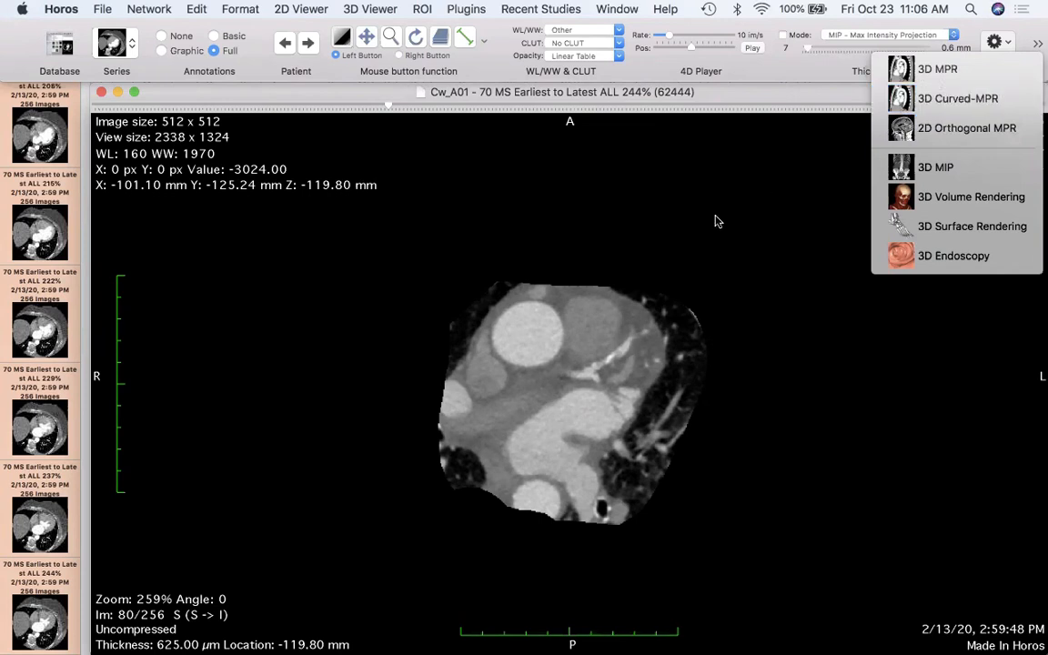
{"action": "left_click", "coordinate": [767, 249]}
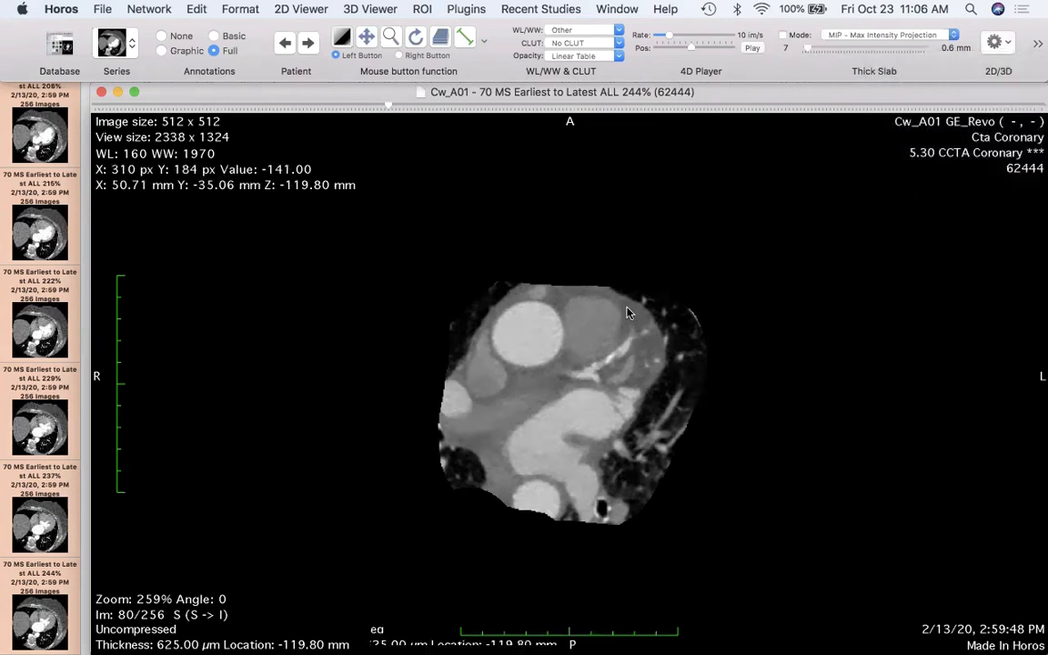
{"action": "scroll", "coordinate": [629, 312], "scroll_direction": "down", "scroll_amount": 6}
{"action": "scroll", "coordinate": [630, 313], "scroll_direction": "down", "scroll_amount": 5}
{"action": "scroll", "coordinate": [630, 312], "scroll_direction": "up", "scroll_amount": 12}
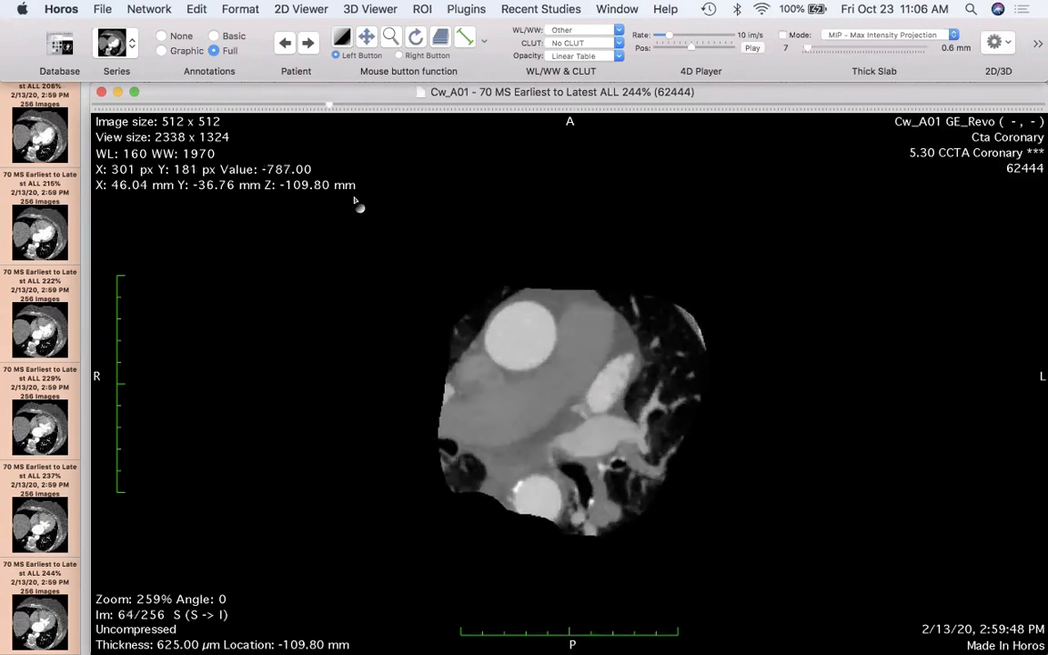
- Close the 2D viewer and export the RCA_slab1 series as DICOM files to a new folder named myexport inside Cw_A01
{"action": "left_click", "coordinate": [102, 92]}
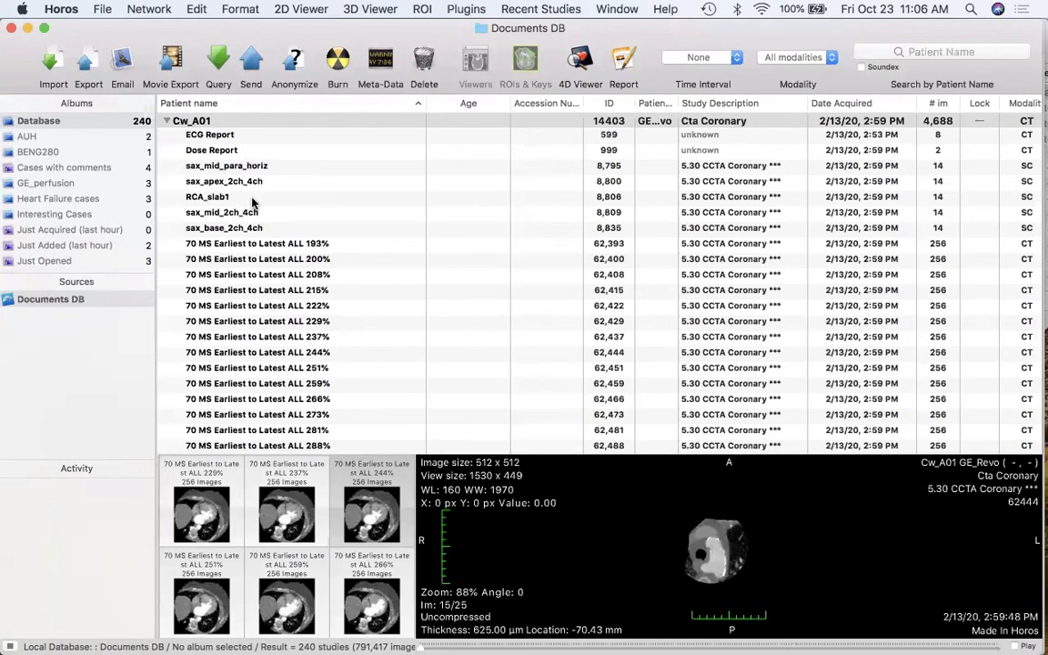
{"action": "left_click", "coordinate": [229, 194]}
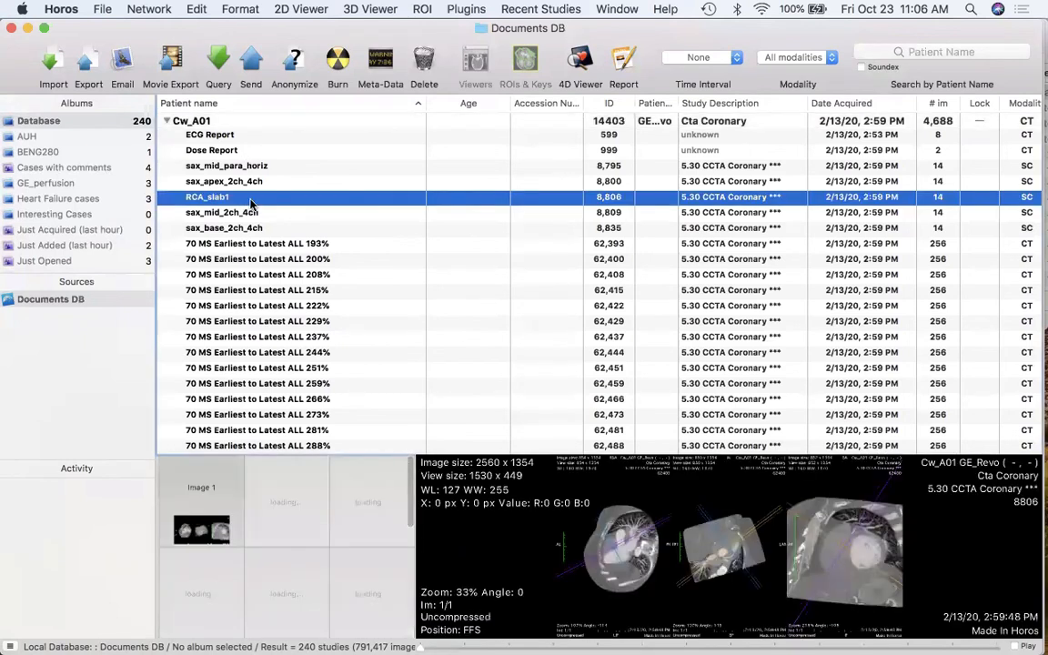
{"action": "left_click", "coordinate": [88, 62]}
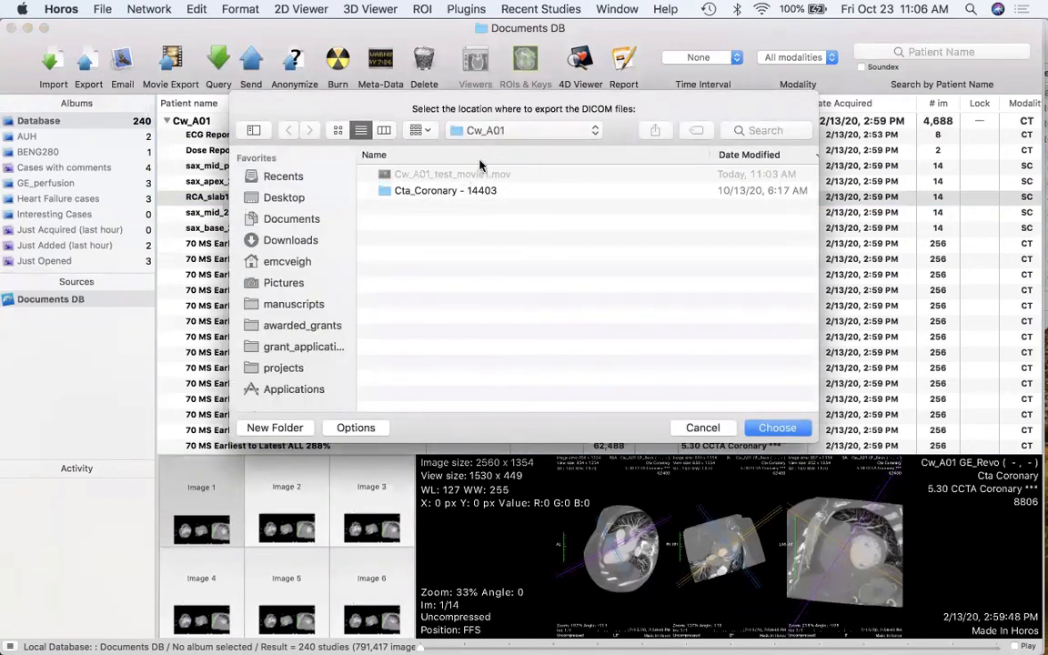
{"action": "left_click", "coordinate": [283, 428]}
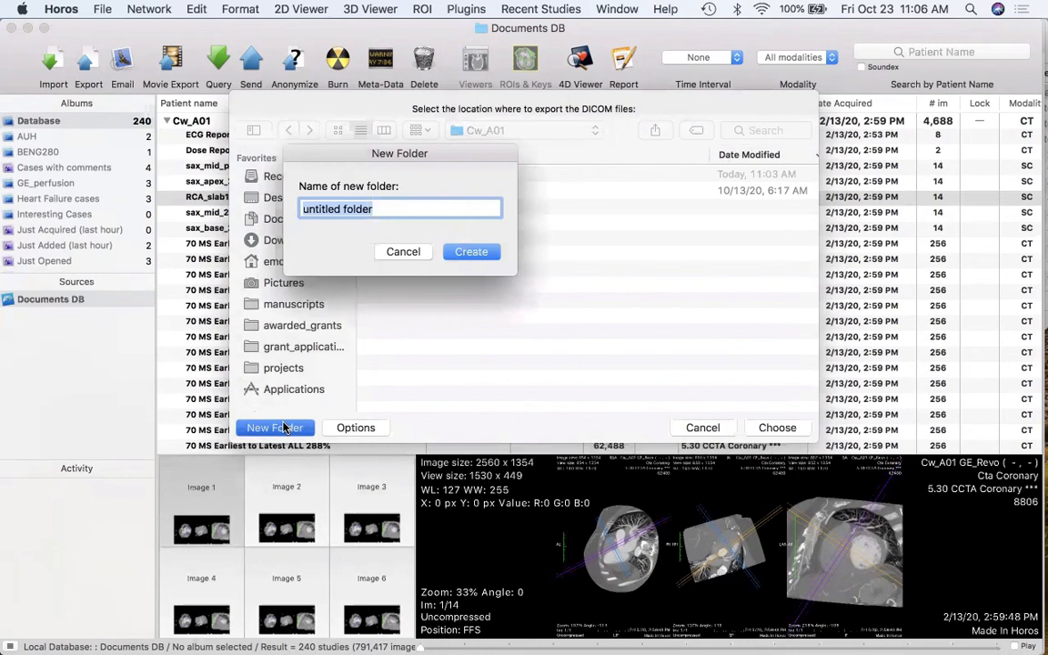
{"action": "type", "text": "myexport"}
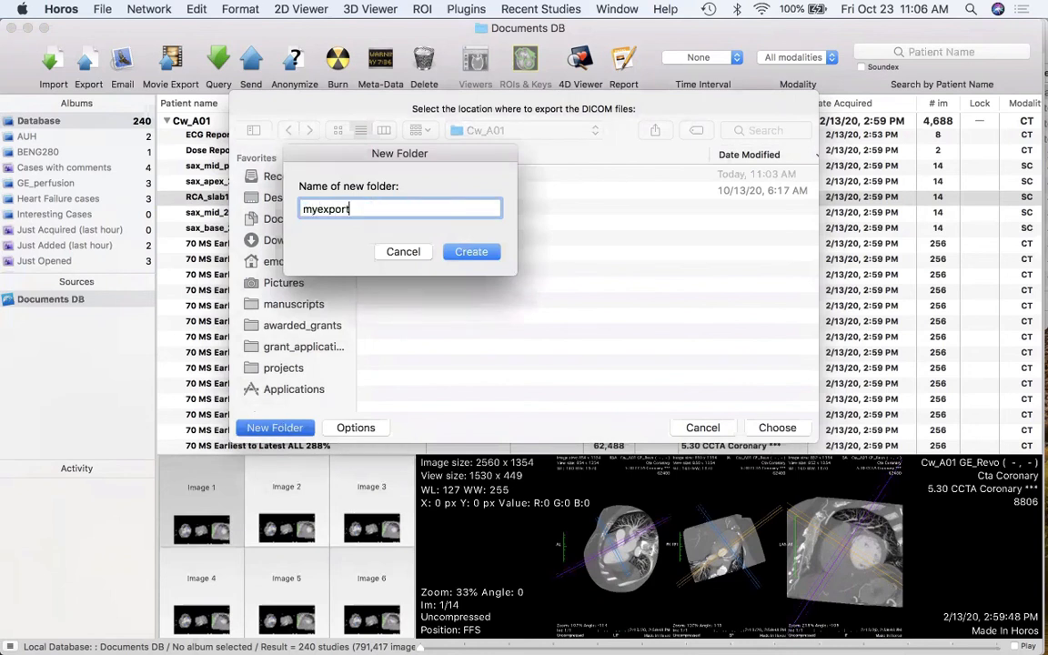
{"action": "left_click", "coordinate": [474, 253]}
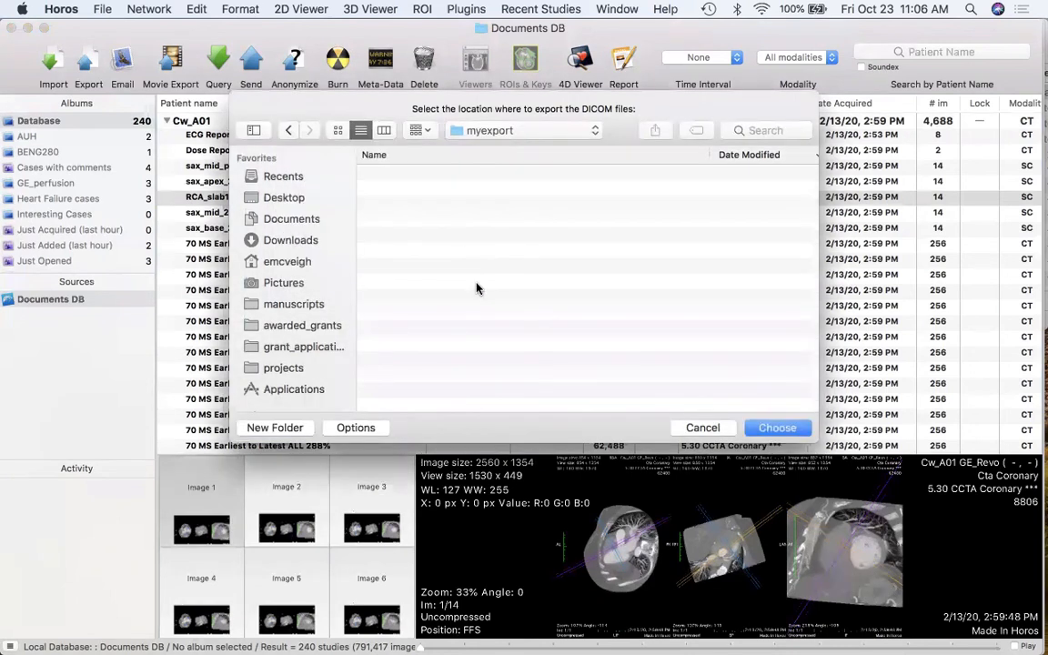
{"action": "left_click", "coordinate": [791, 431]}
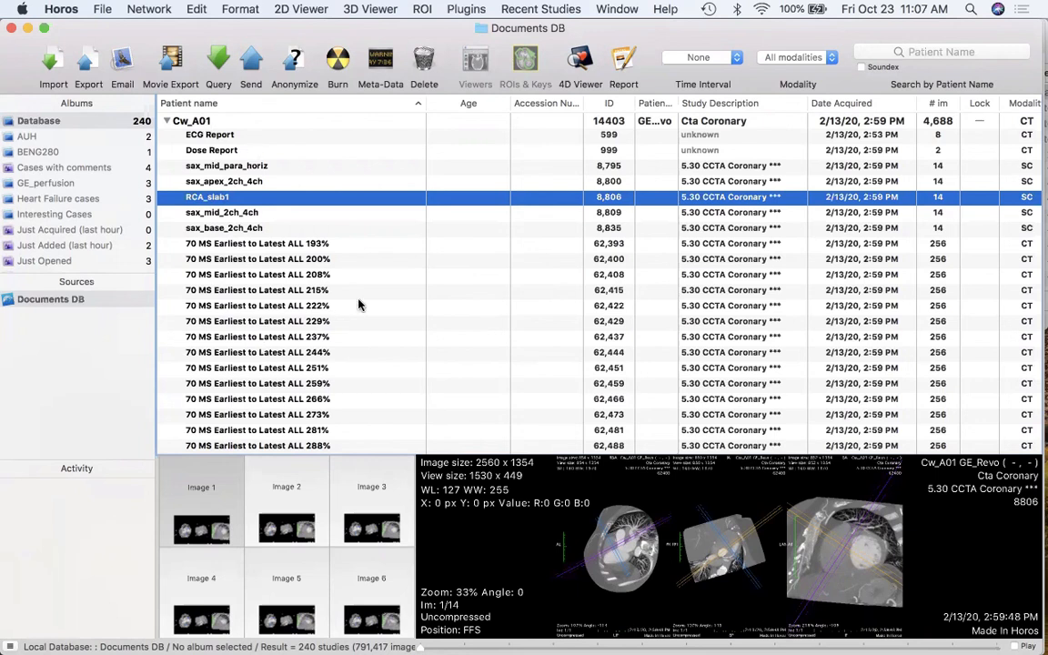
- Switch to Finder and expand the A01_2frames folder and the myexport folder inside Cw_A01
{"action": "key", "text": "super+Tab"}
{"action": "key", "text": "super+Tab"}
{"action": "key", "text": "super+Tab"}
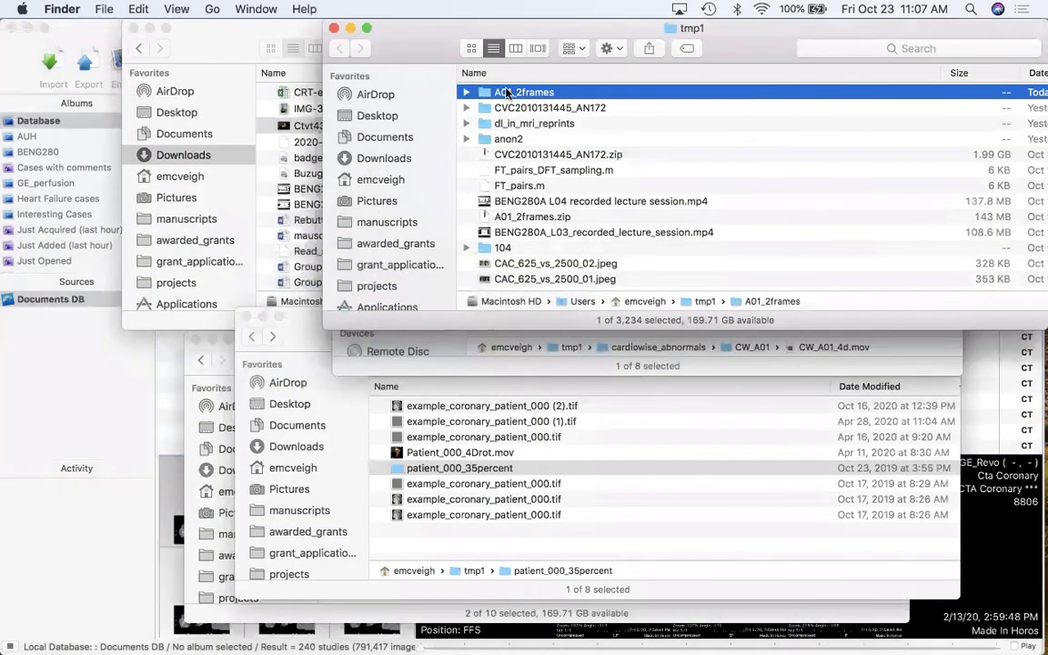
{"action": "left_click", "coordinate": [467, 92]}
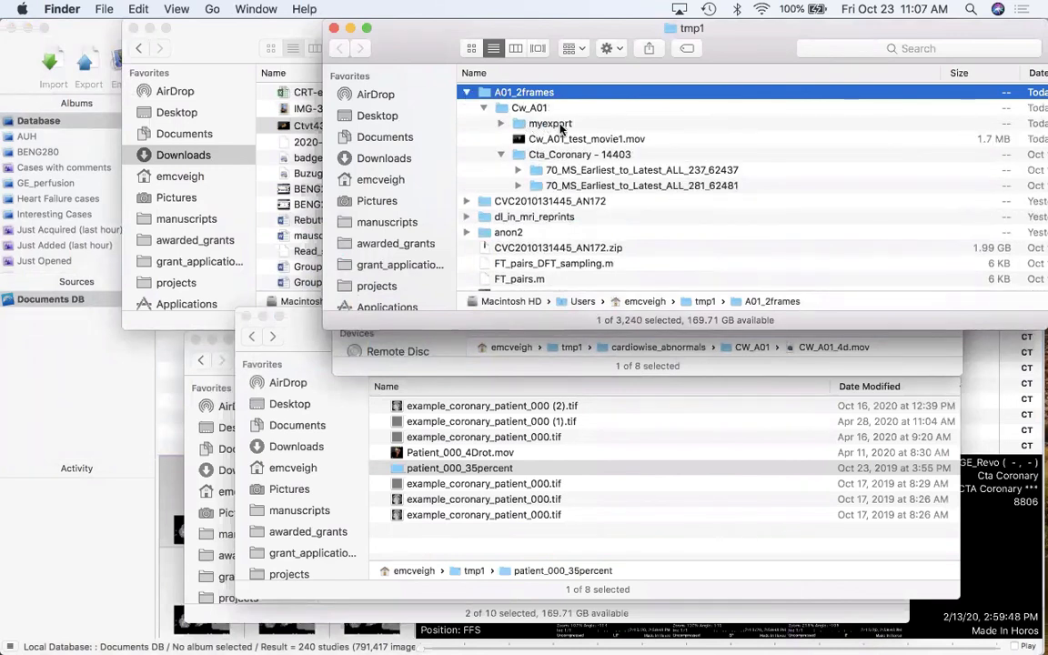
{"action": "left_click", "coordinate": [501, 122]}
{"action": "left_click", "coordinate": [514, 138]}
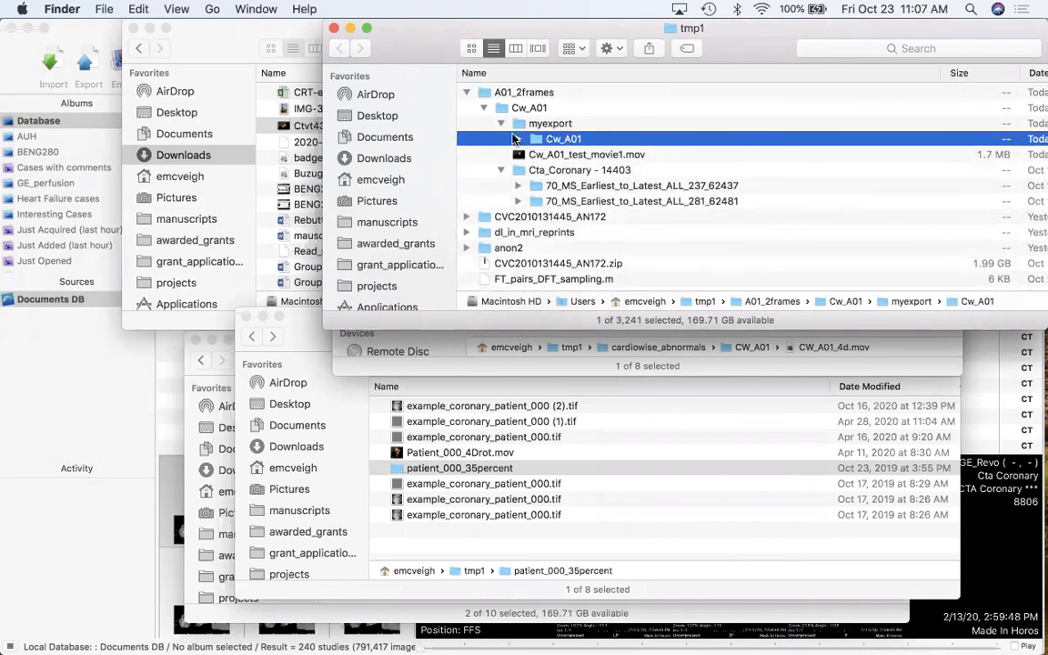
- Expand the exported Cw_A01 folder down to RCA_slab1_8806 and look over its DICOM files and their sizes
{"action": "left_click", "coordinate": [518, 138]}
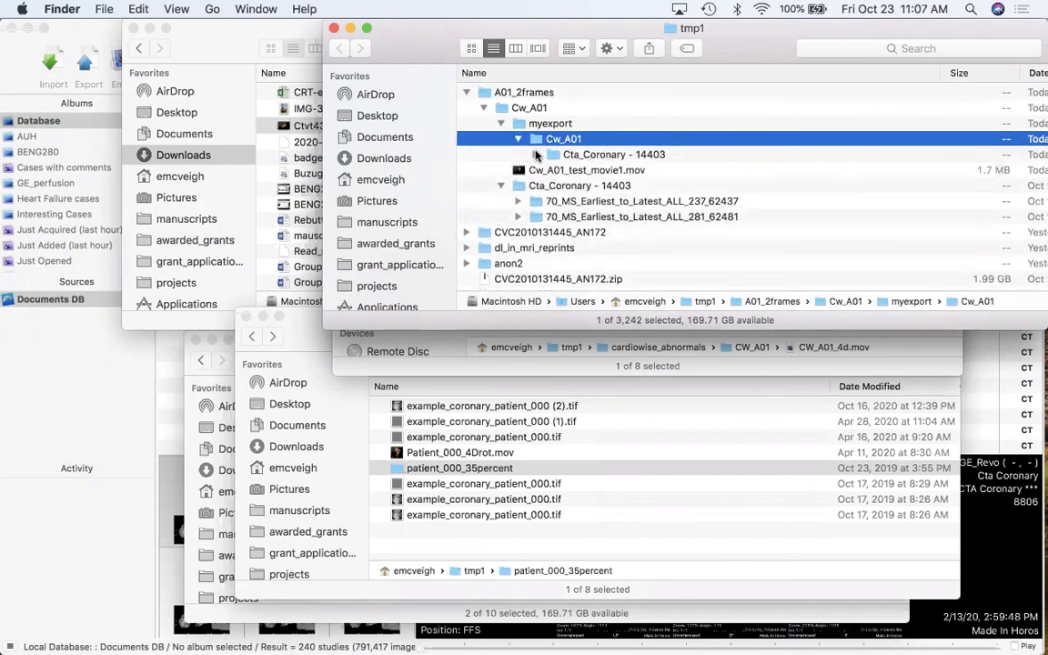
{"action": "left_click", "coordinate": [535, 155]}
{"action": "left_click", "coordinate": [551, 170]}
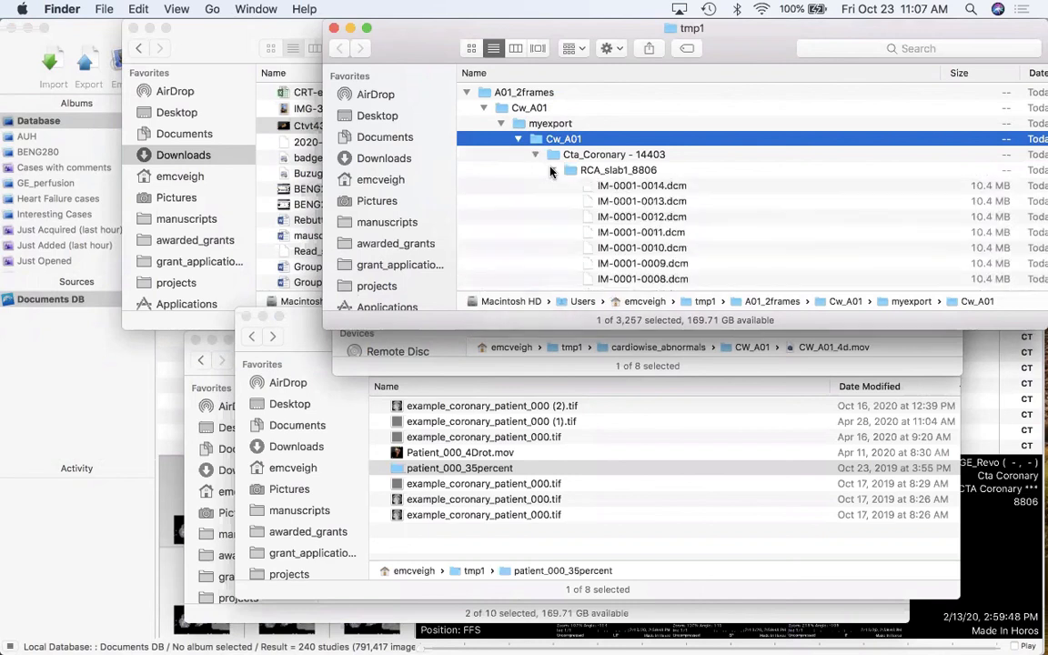
{"action": "scroll", "coordinate": [751, 204], "scroll_direction": "down", "scroll_amount": 5}
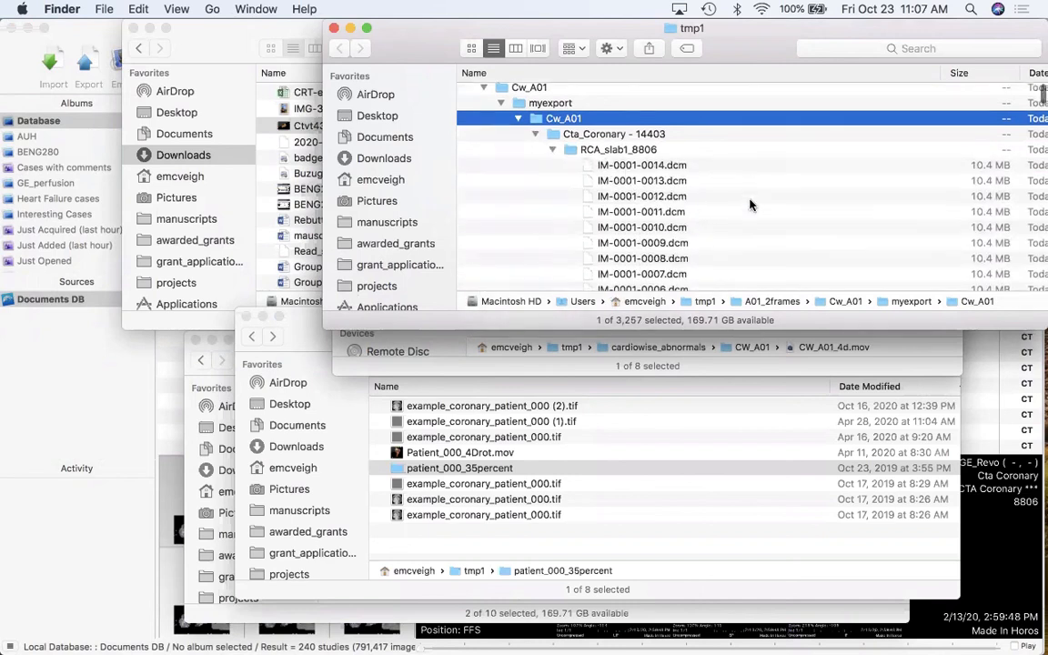
{"action": "scroll", "coordinate": [751, 205], "scroll_direction": "up", "scroll_amount": 2}
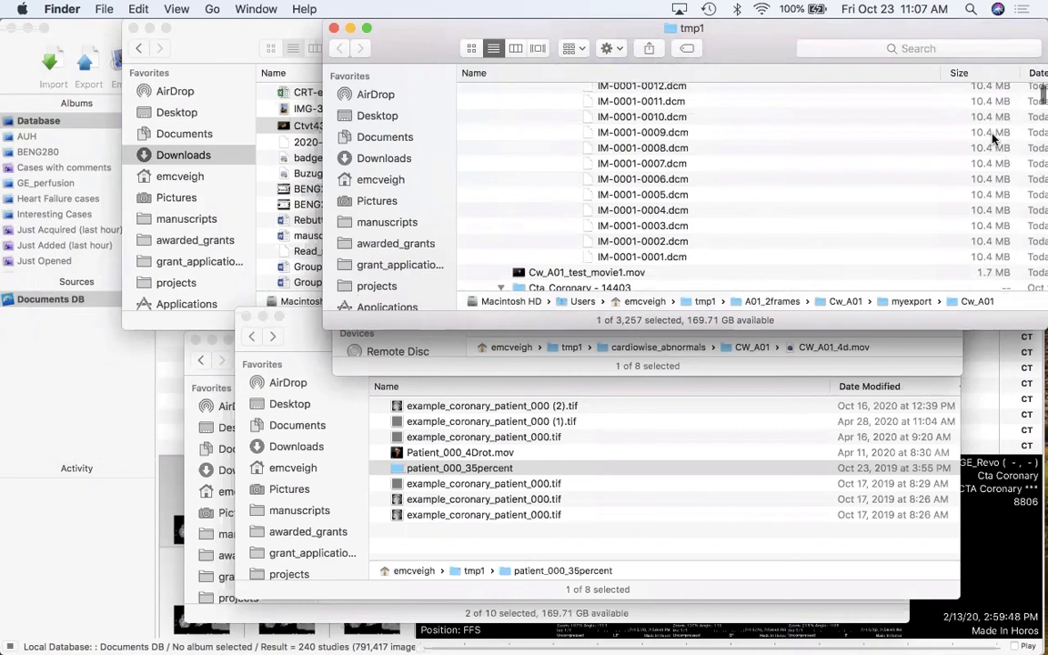
{"action": "scroll", "coordinate": [737, 184], "scroll_direction": "up", "scroll_amount": 2}
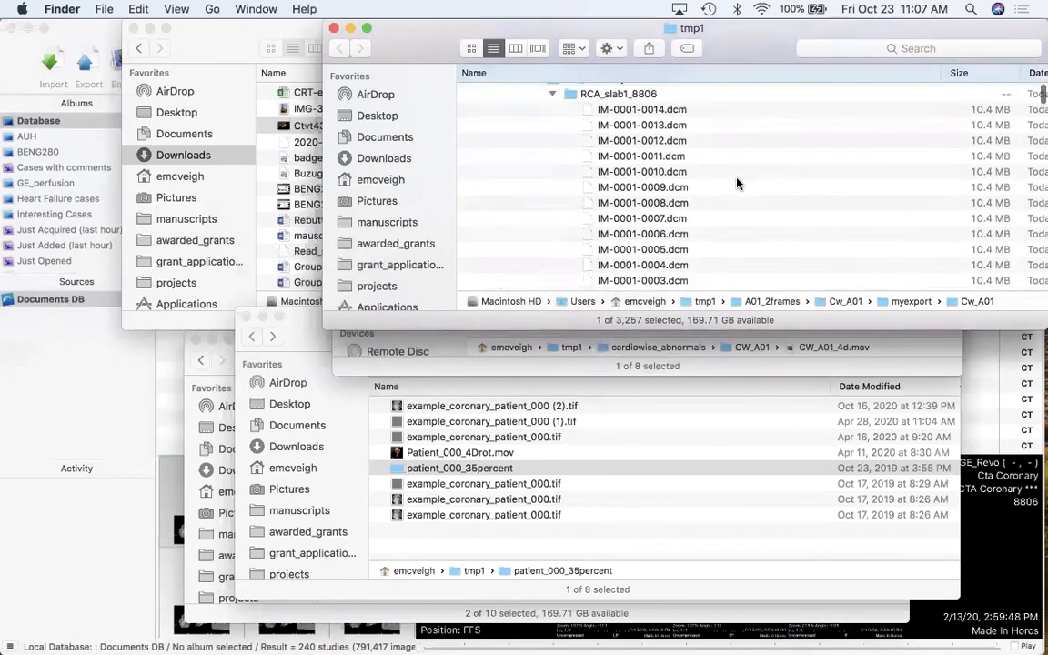
{"action": "scroll", "coordinate": [737, 184], "scroll_direction": "up", "scroll_amount": 1}
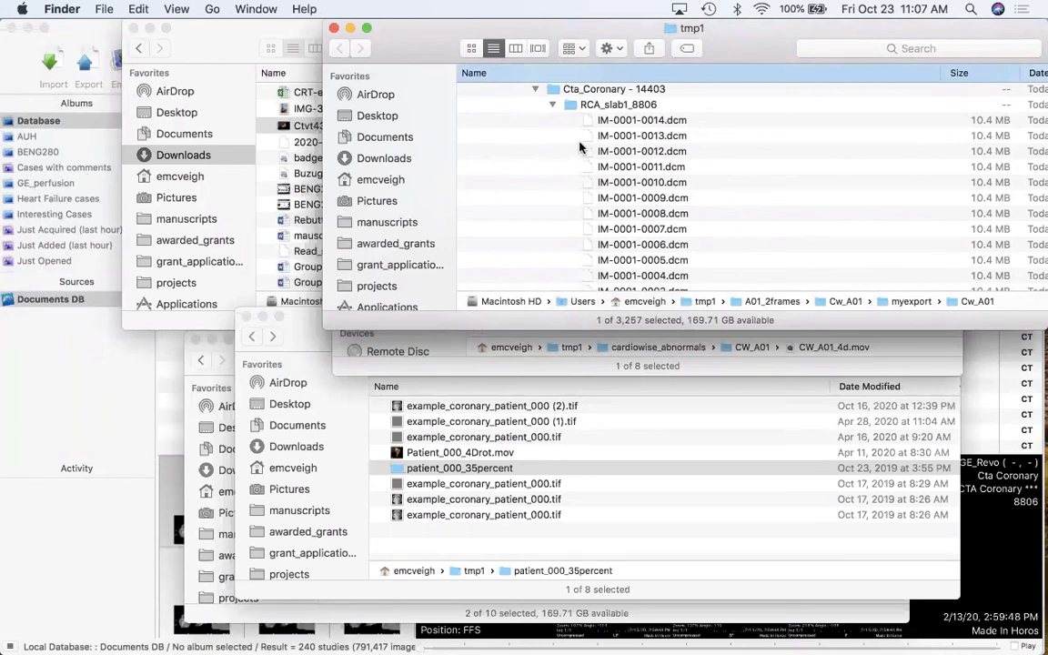
- Launch ImageJ, open IM-0001-0014.dcm from the exported RCA slab series to inspect it, and close the image
{"action": "mouse_move", "coordinate": [4, 223]}
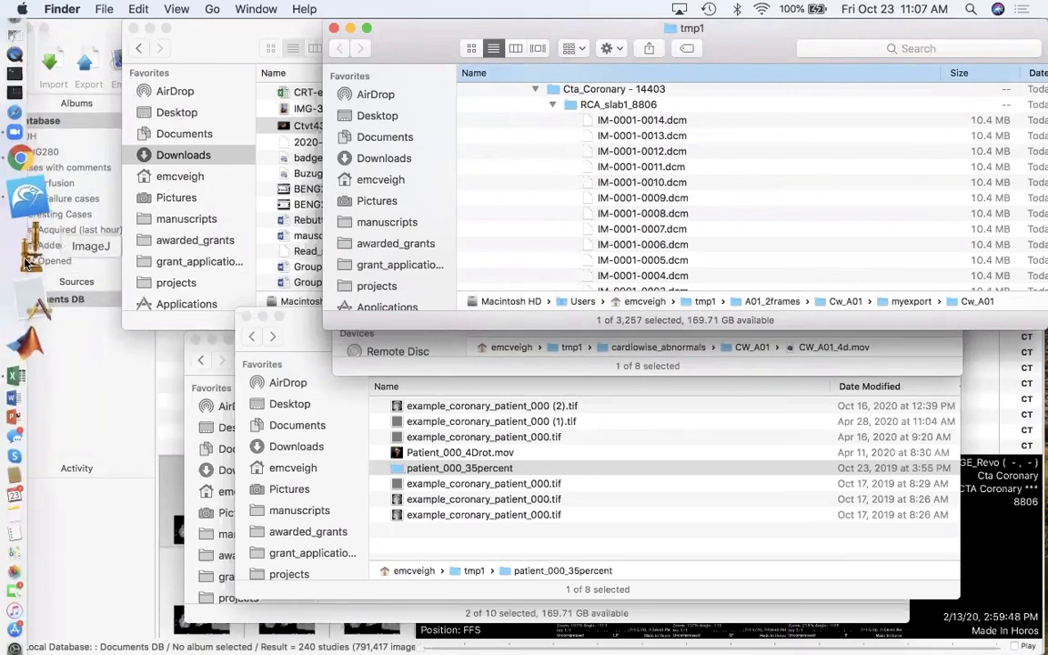
{"action": "left_click", "coordinate": [28, 262]}
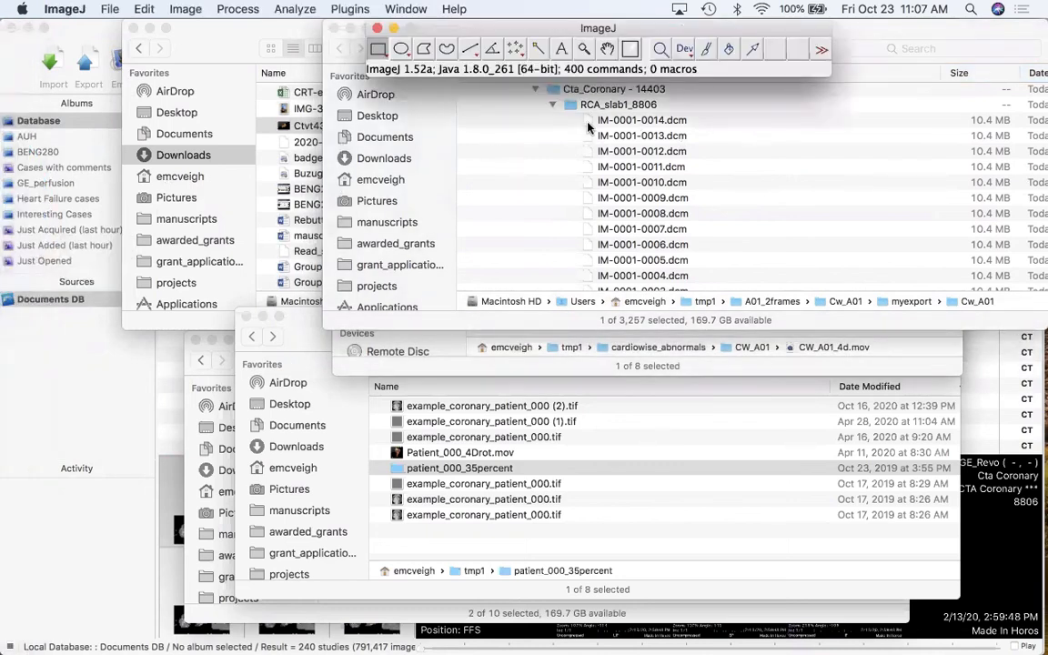
{"action": "left_click_drag", "start_coordinate": [618, 120], "coordinate": [559, 75]}
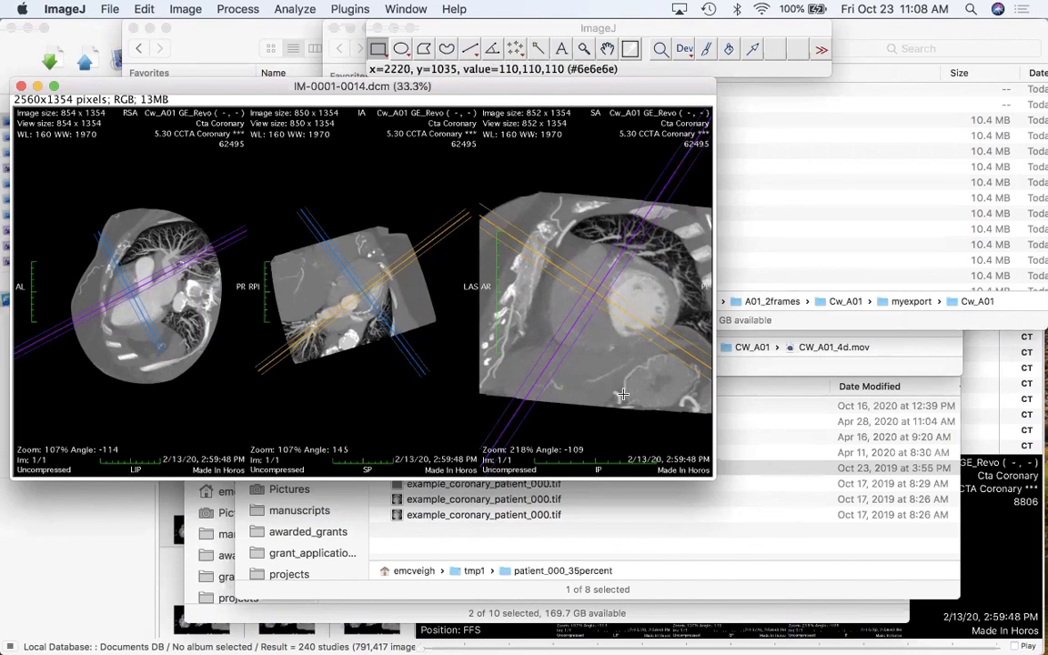
{"action": "left_click", "coordinate": [20, 86]}
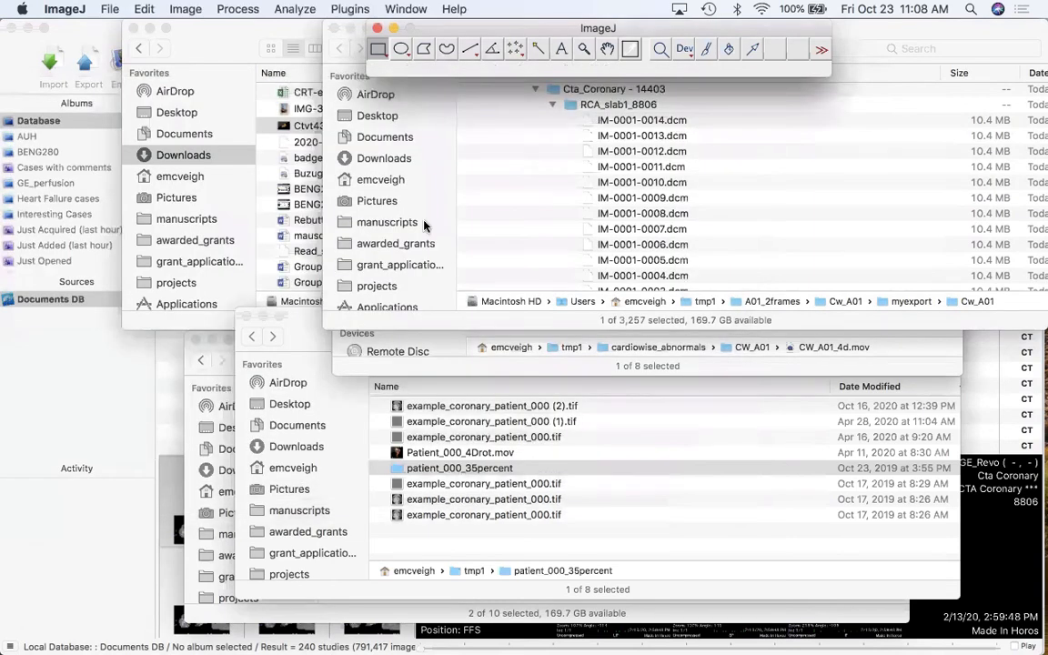
- Return to Finder, collapse the exported Cw_A01 folder under myexport, and open Cw_A01_test_movie1.mov in QuickTime Player
{"action": "left_click", "coordinate": [341, 32]}
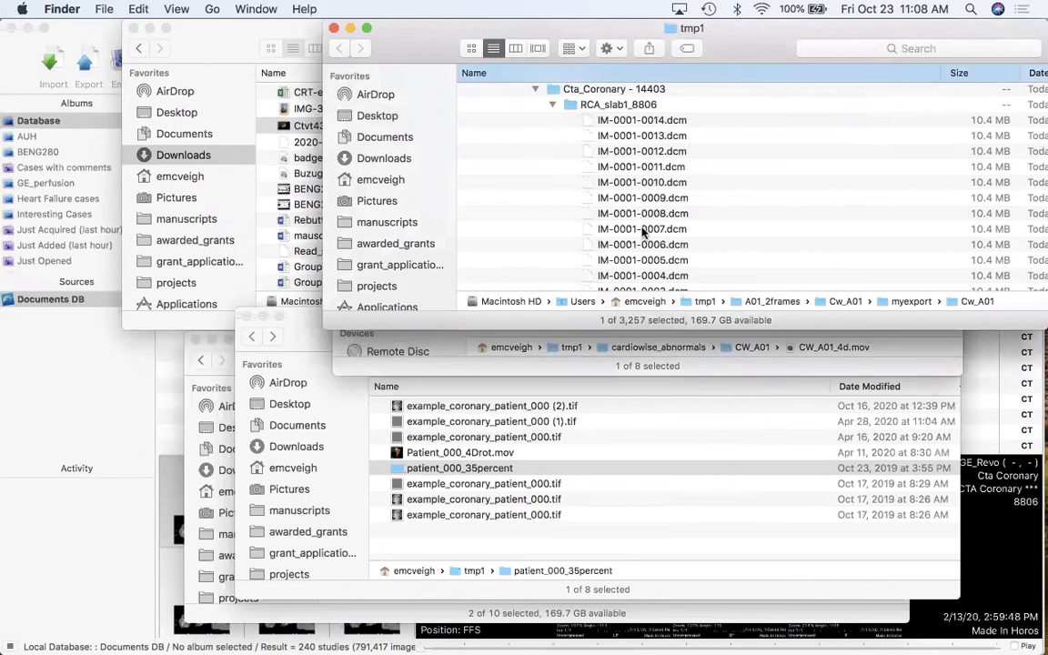
{"action": "scroll", "coordinate": [644, 232], "scroll_direction": "up", "scroll_amount": 3}
{"action": "left_click", "coordinate": [518, 140]}
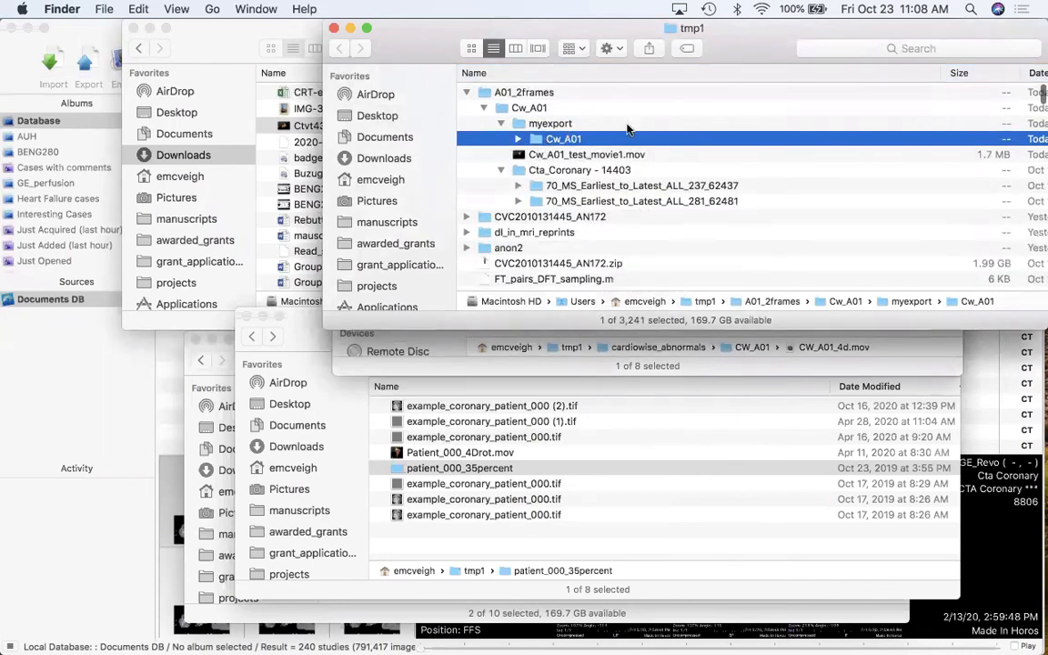
{"action": "left_click", "coordinate": [559, 157]}
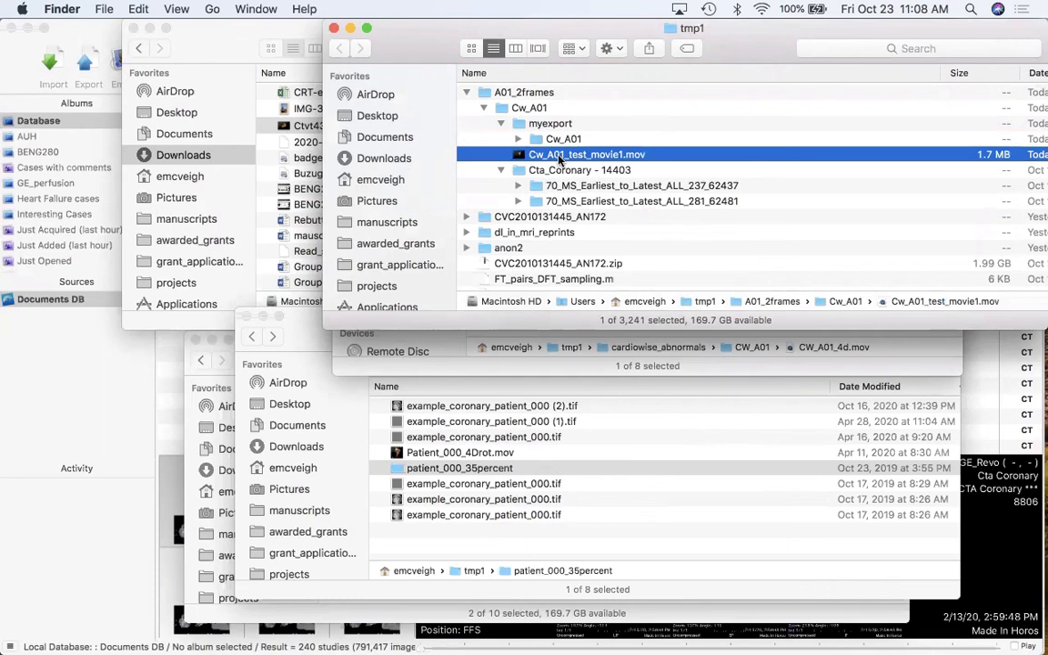
{"action": "double_click", "coordinate": [559, 157]}
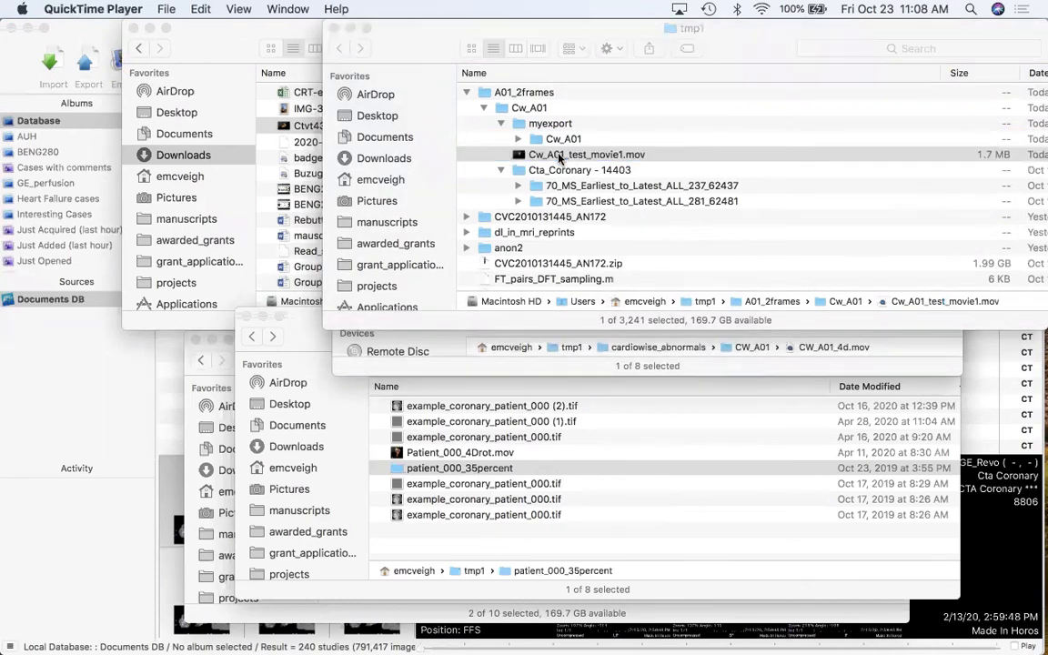